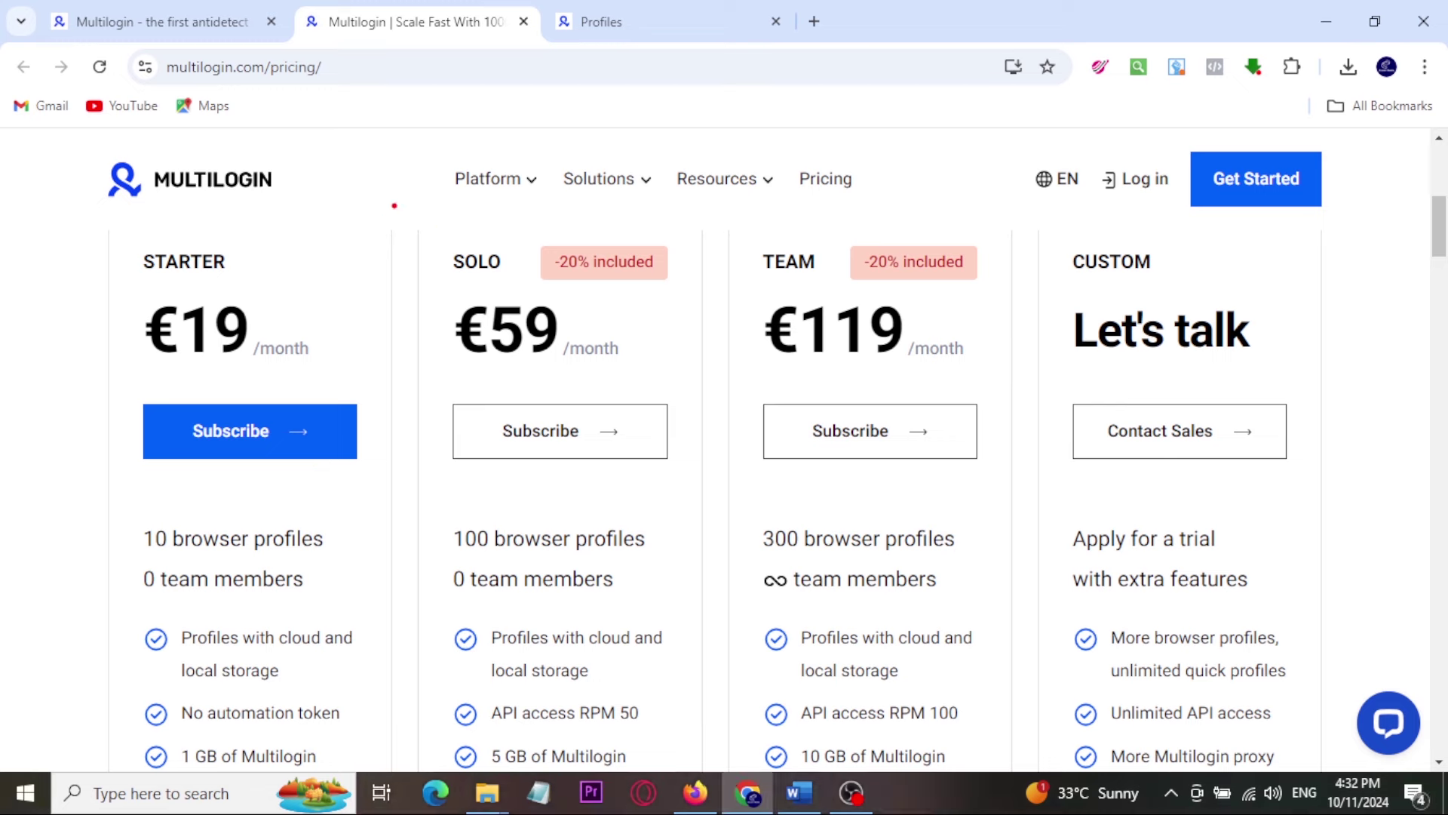
# Review the Multilogin pricing page, covering the plan prices and features, payment methods, and plan comparison table.
pyautogui.moveTo(394, 205)
pyautogui.mouseDown()
pyautogui.moveTo(556, 317)
pyautogui.moveTo(699, 495)
pyautogui.moveTo(776, 550)
pyautogui.moveTo(1019, 543)
pyautogui.mouseUp()
pyautogui.moveTo(633, 359)
pyautogui.mouseDown()
pyautogui.moveTo(650, 384)
pyautogui.moveTo(709, 339)
pyautogui.mouseUp()
pyautogui.scroll(-2, 520, 449)
pyautogui.scroll(-3, 515, 451)
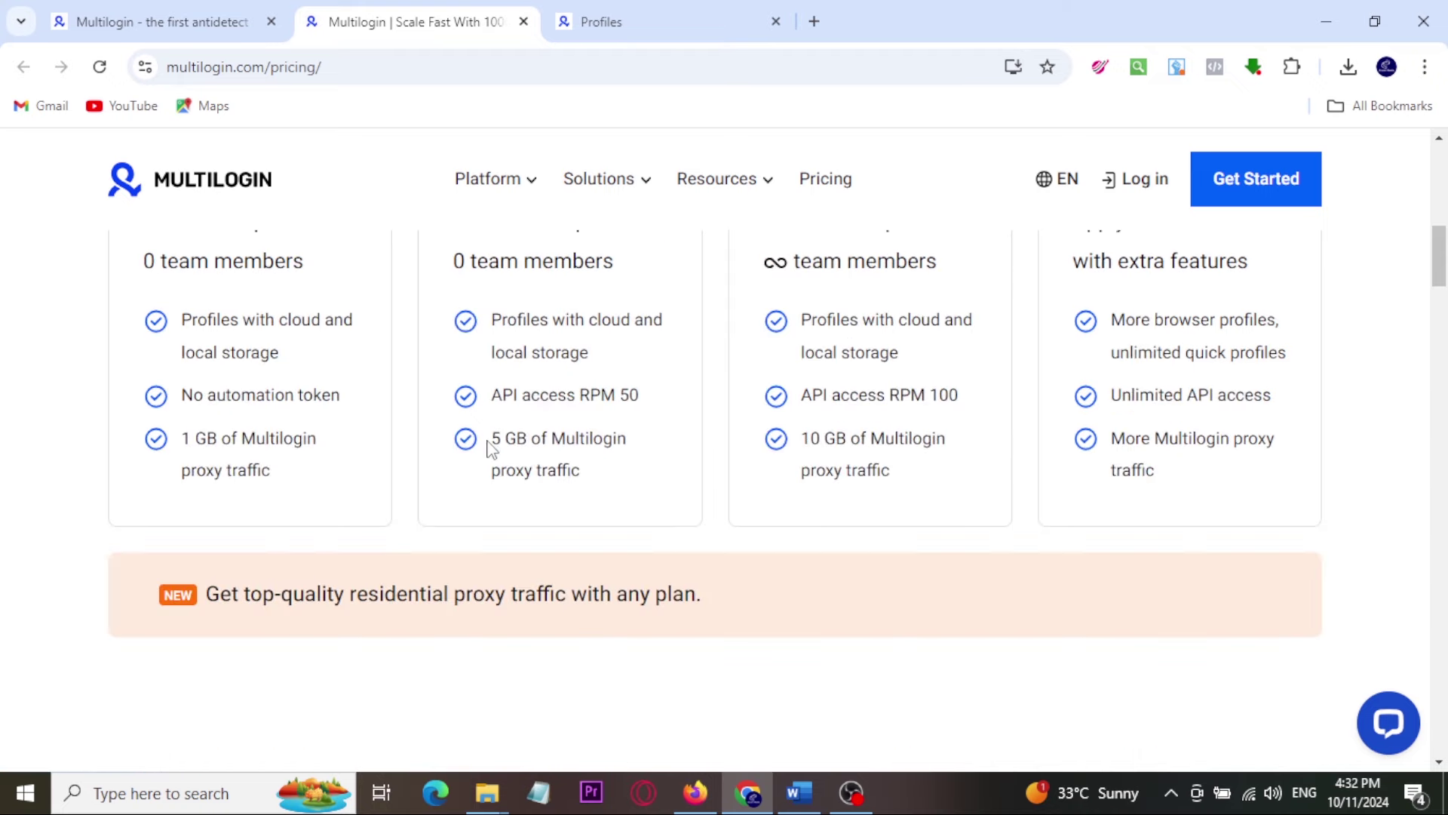
pyautogui.scroll(-4, 587, 329)
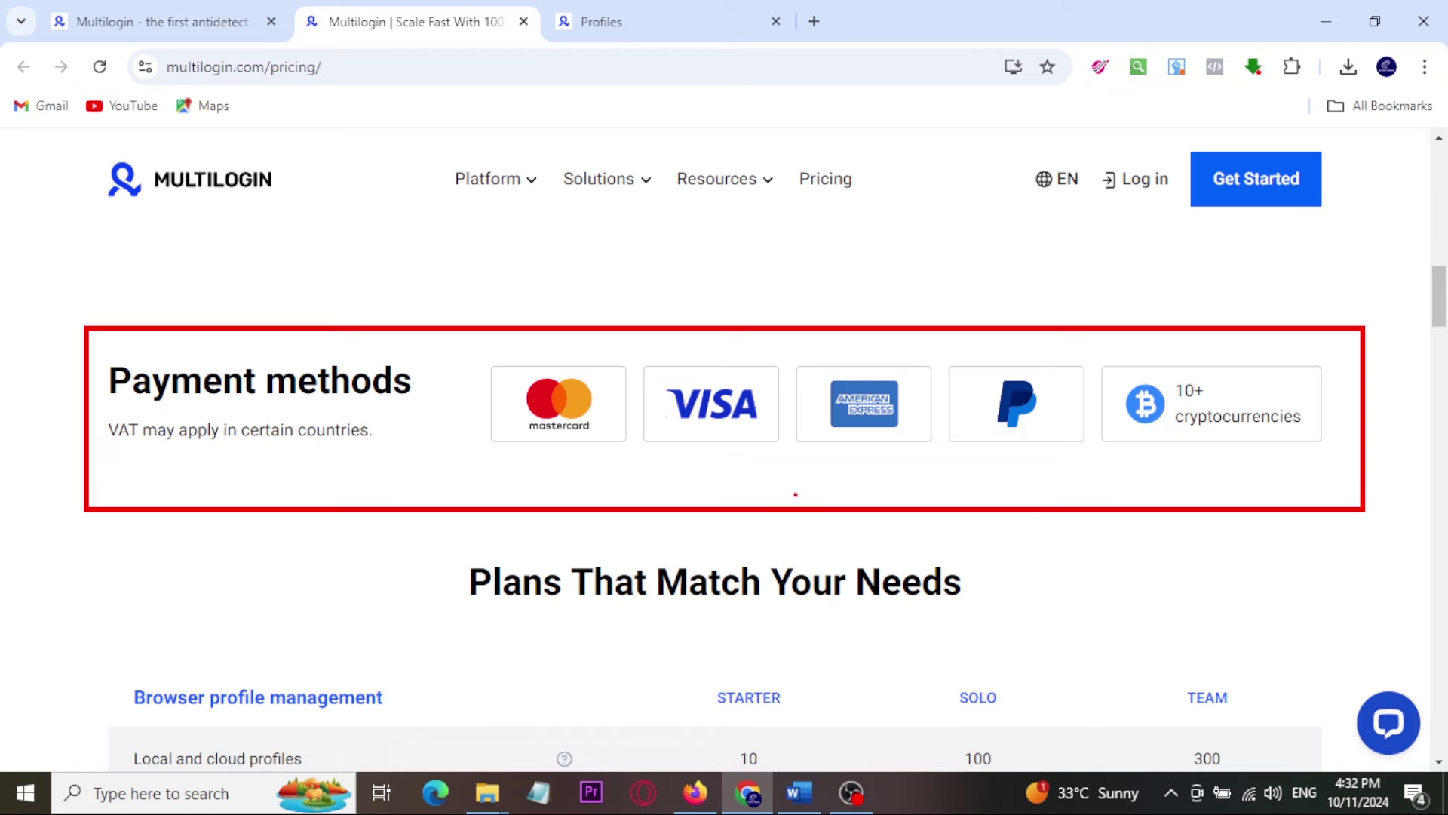
pyautogui.scroll(-5, 769, 514)
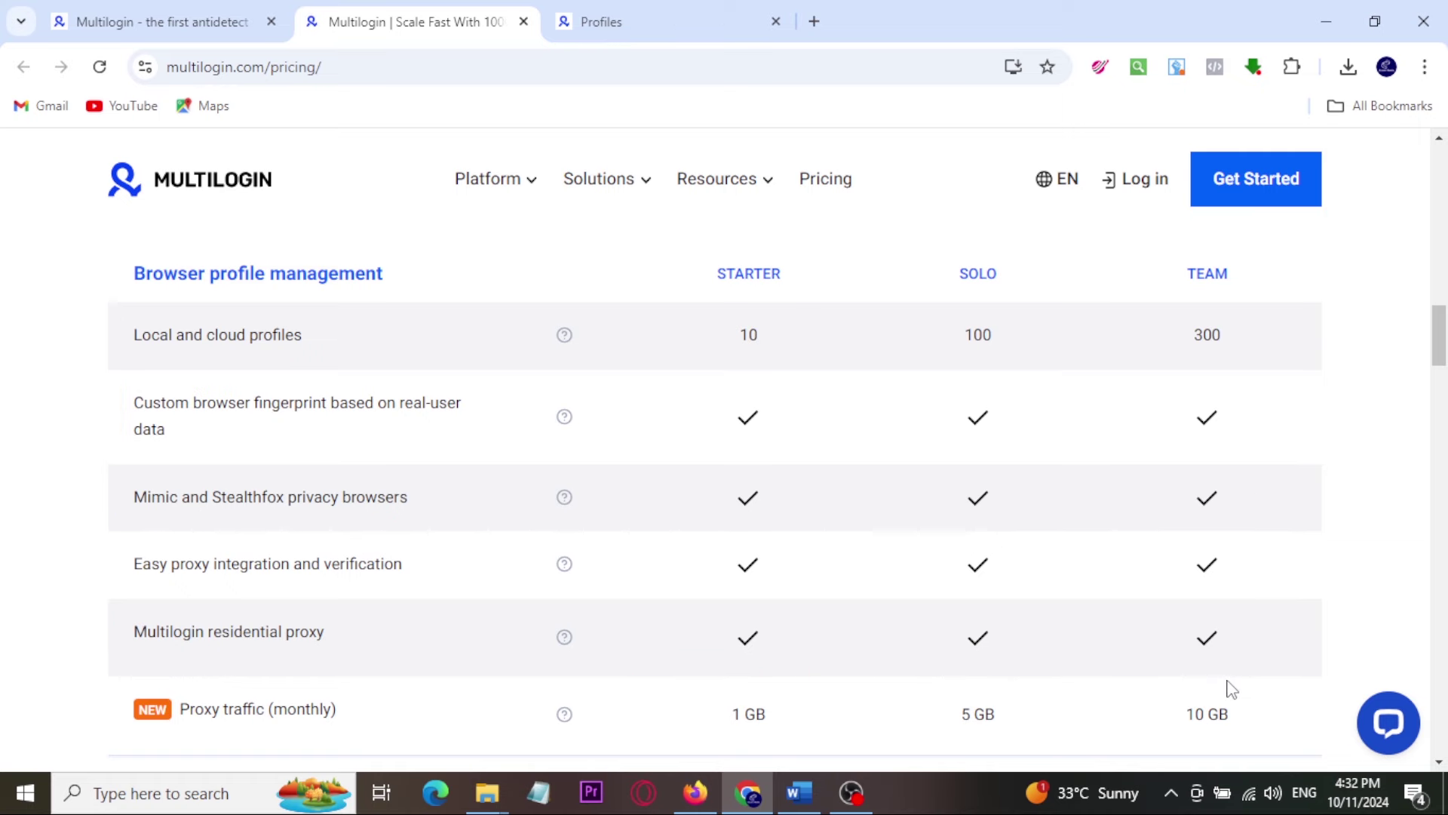
pyautogui.scroll(-4, 967, 585)
pyautogui.scroll(-10, 943, 589)
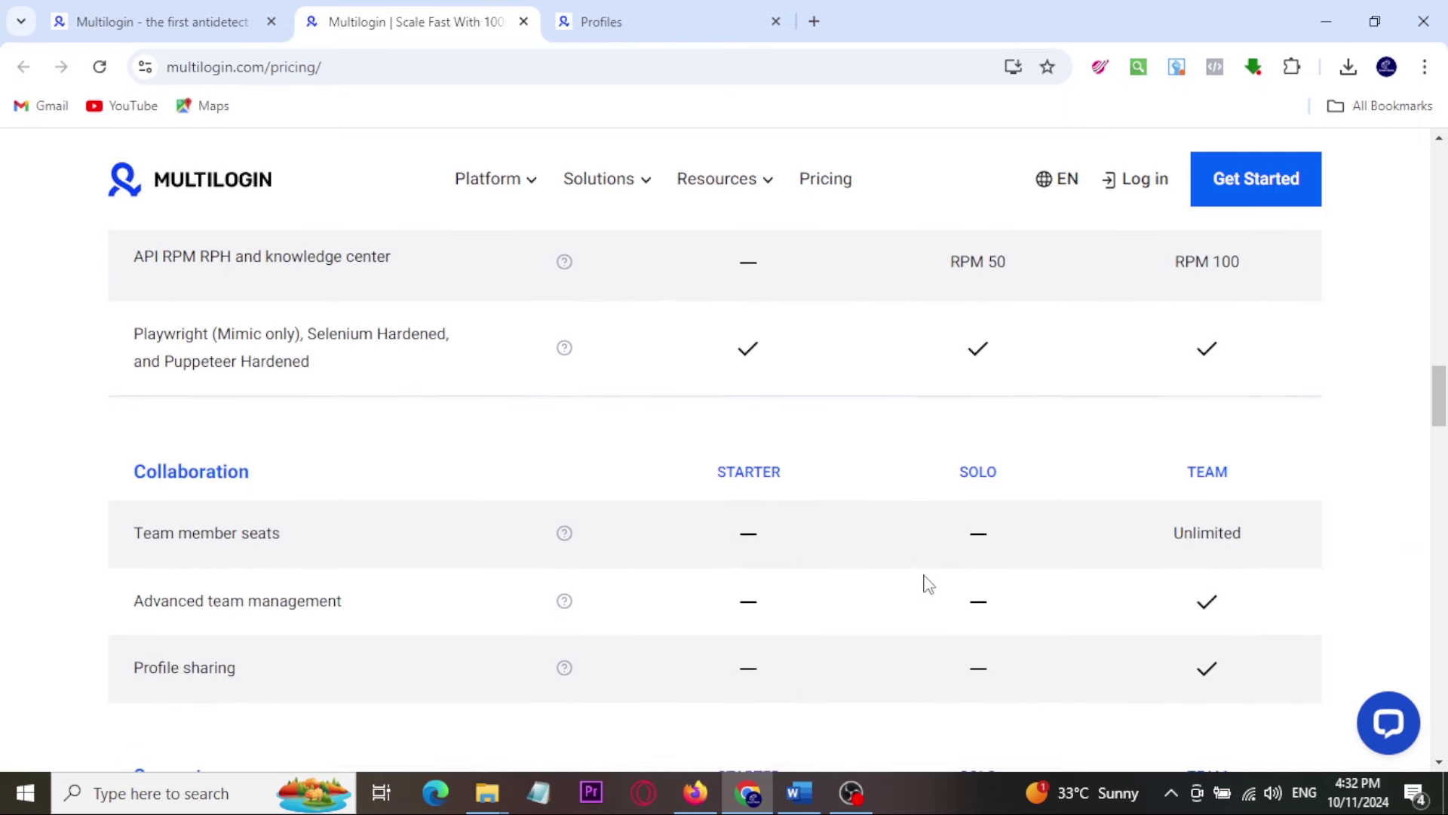
pyautogui.scroll(-8, 926, 585)
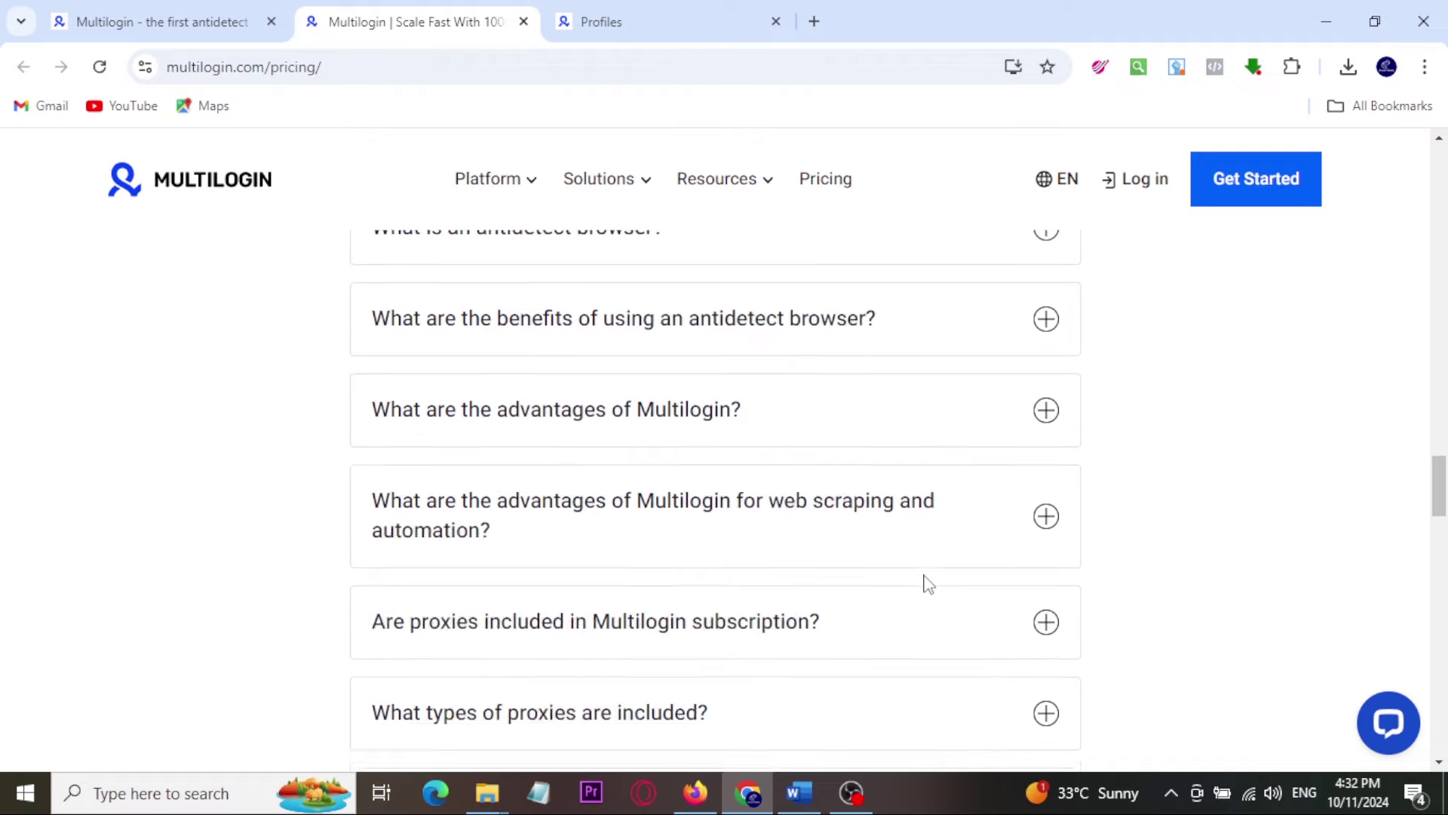
# Start a new browser profile from the Multilogin app's profiles page.
pyautogui.click(669, 9)
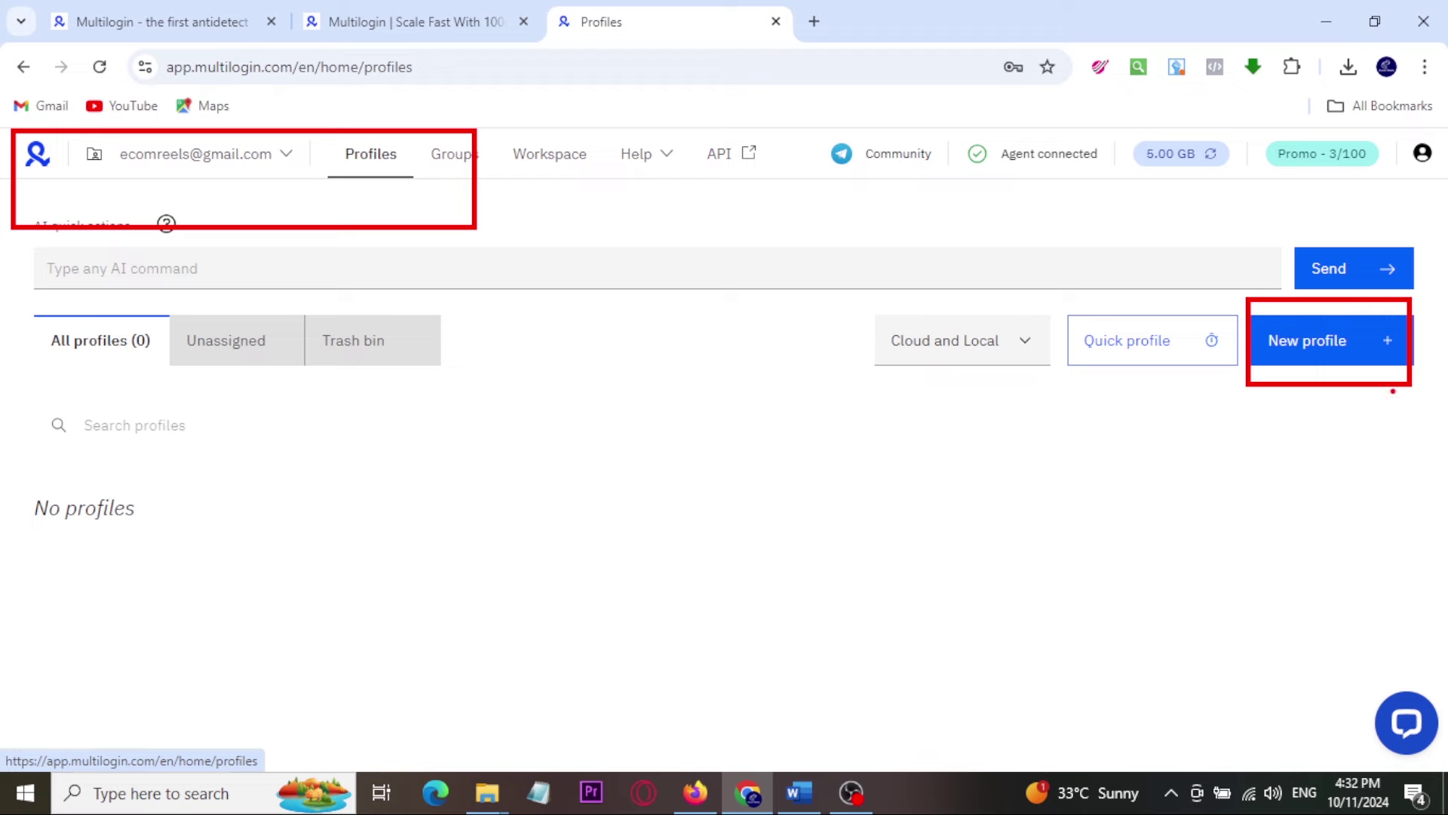
pyautogui.click(1322, 349)
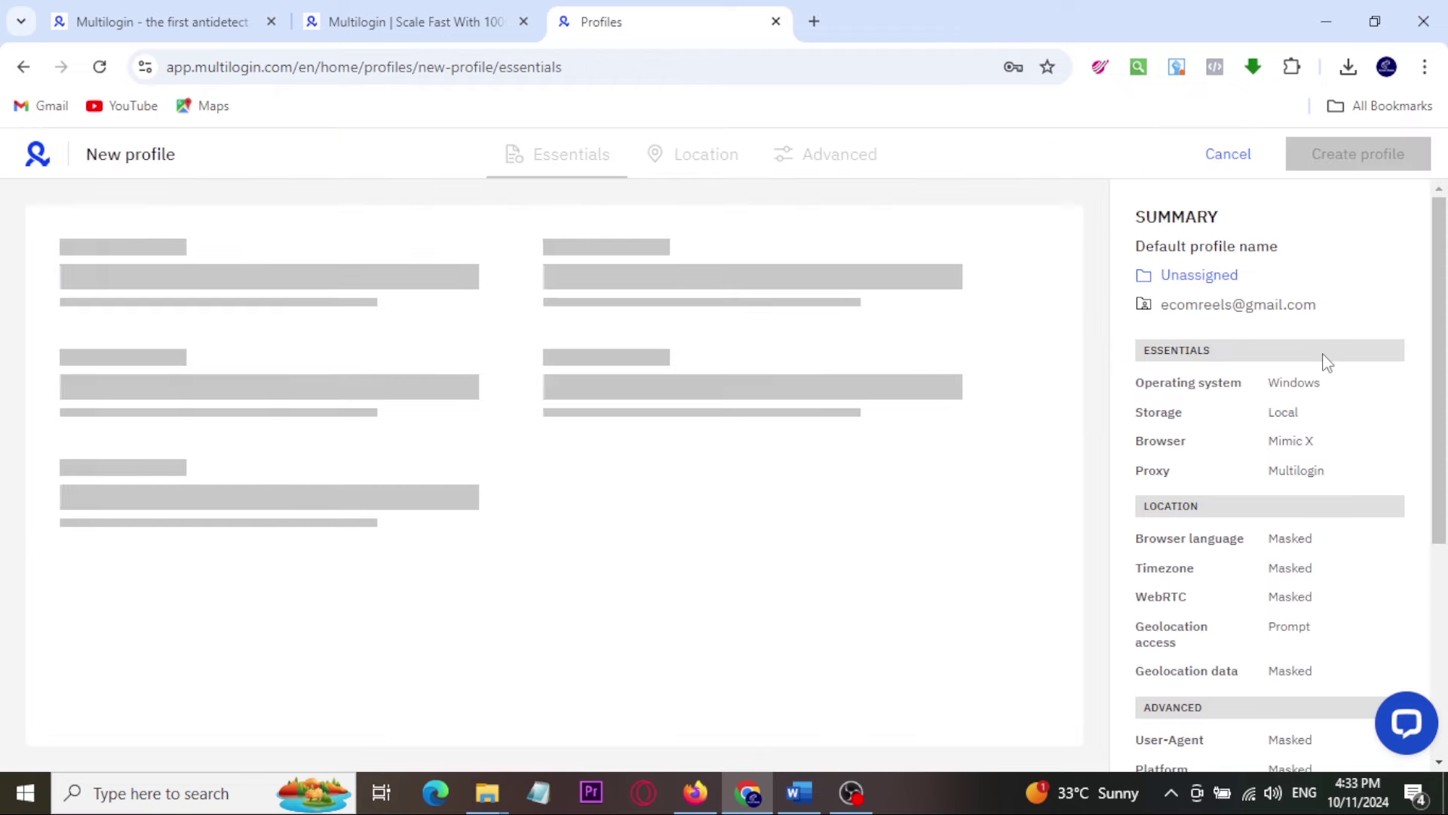
# Switch to the Word document and read the anti-detect app setup outline covering use with and without a proxy.
pyautogui.click(800, 794)
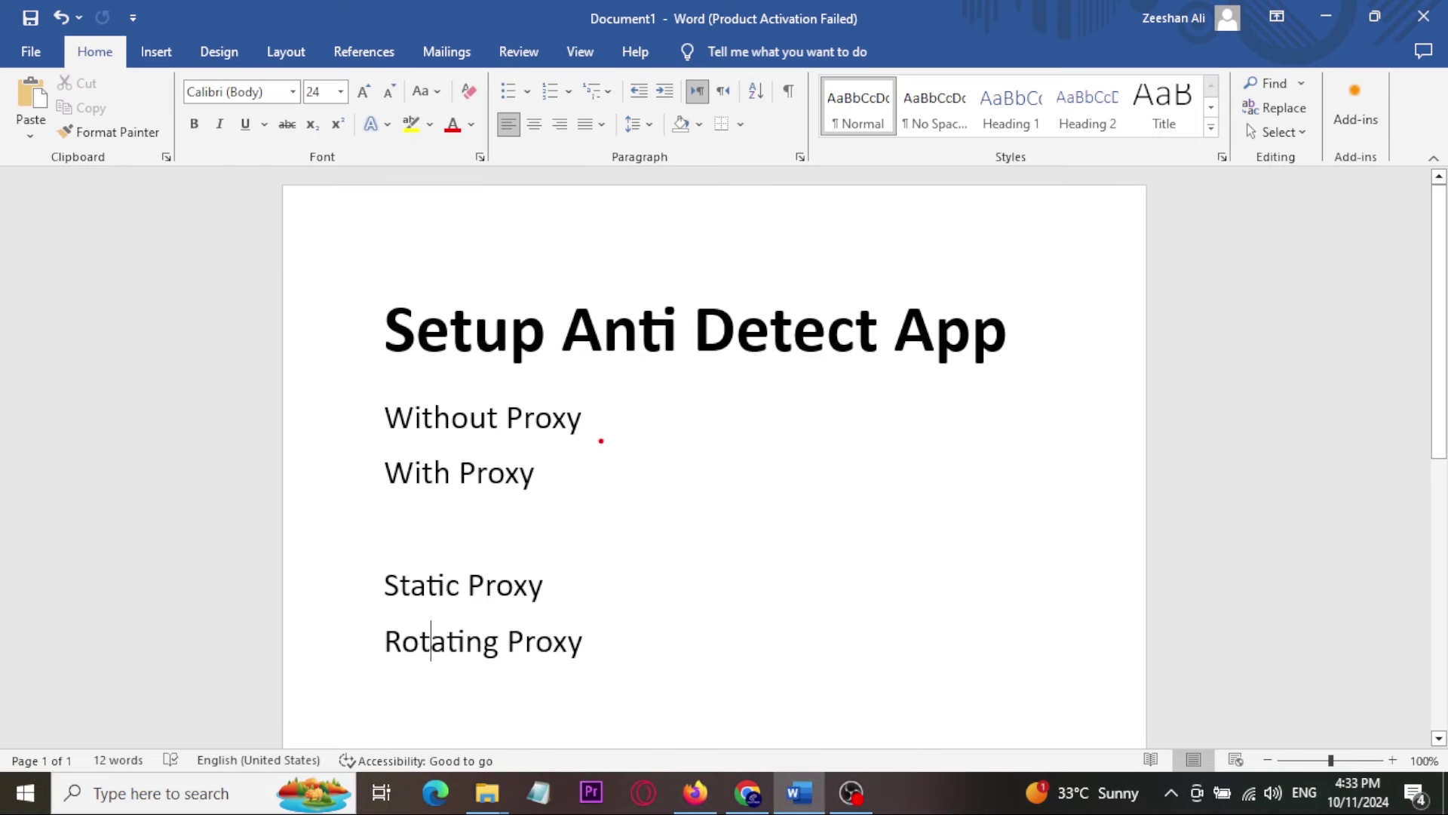
pyautogui.moveTo(595, 415)
pyautogui.mouseDown()
pyautogui.moveTo(601, 436)
pyautogui.moveTo(667, 384)
pyautogui.mouseUp()
pyautogui.moveTo(556, 459)
pyautogui.mouseDown()
pyautogui.moveTo(313, 490)
pyautogui.moveTo(548, 456)
pyautogui.mouseUp()
pyautogui.press('Escape')
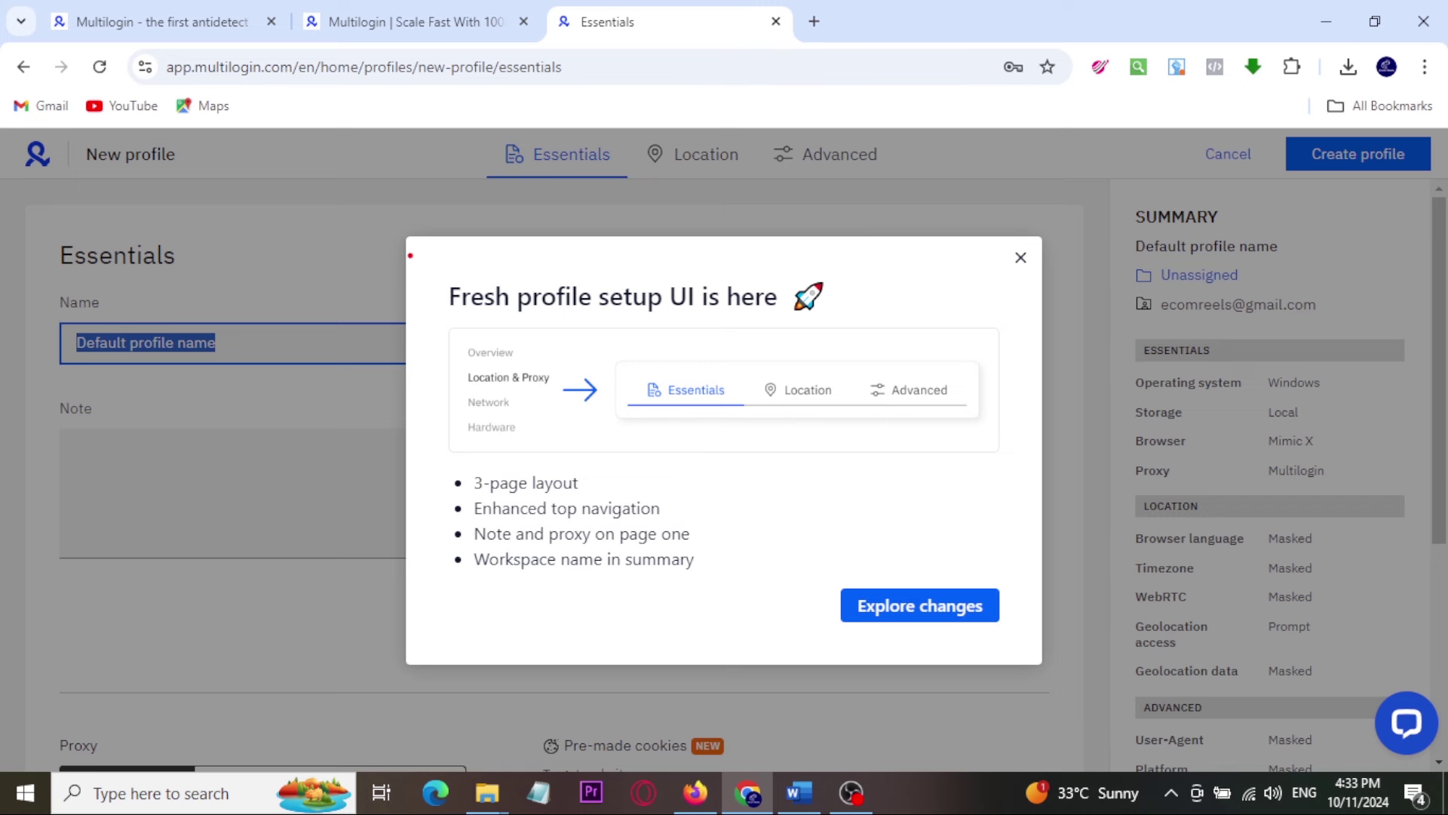
# Return to the new profile form in Chrome, accept the setup UI announcement and advance its guided tour.
pyautogui.moveTo(410, 256)
pyautogui.mouseDown()
pyautogui.moveTo(925, 511)
pyautogui.moveTo(1041, 647)
pyautogui.mouseUp()
pyautogui.press('Escape')
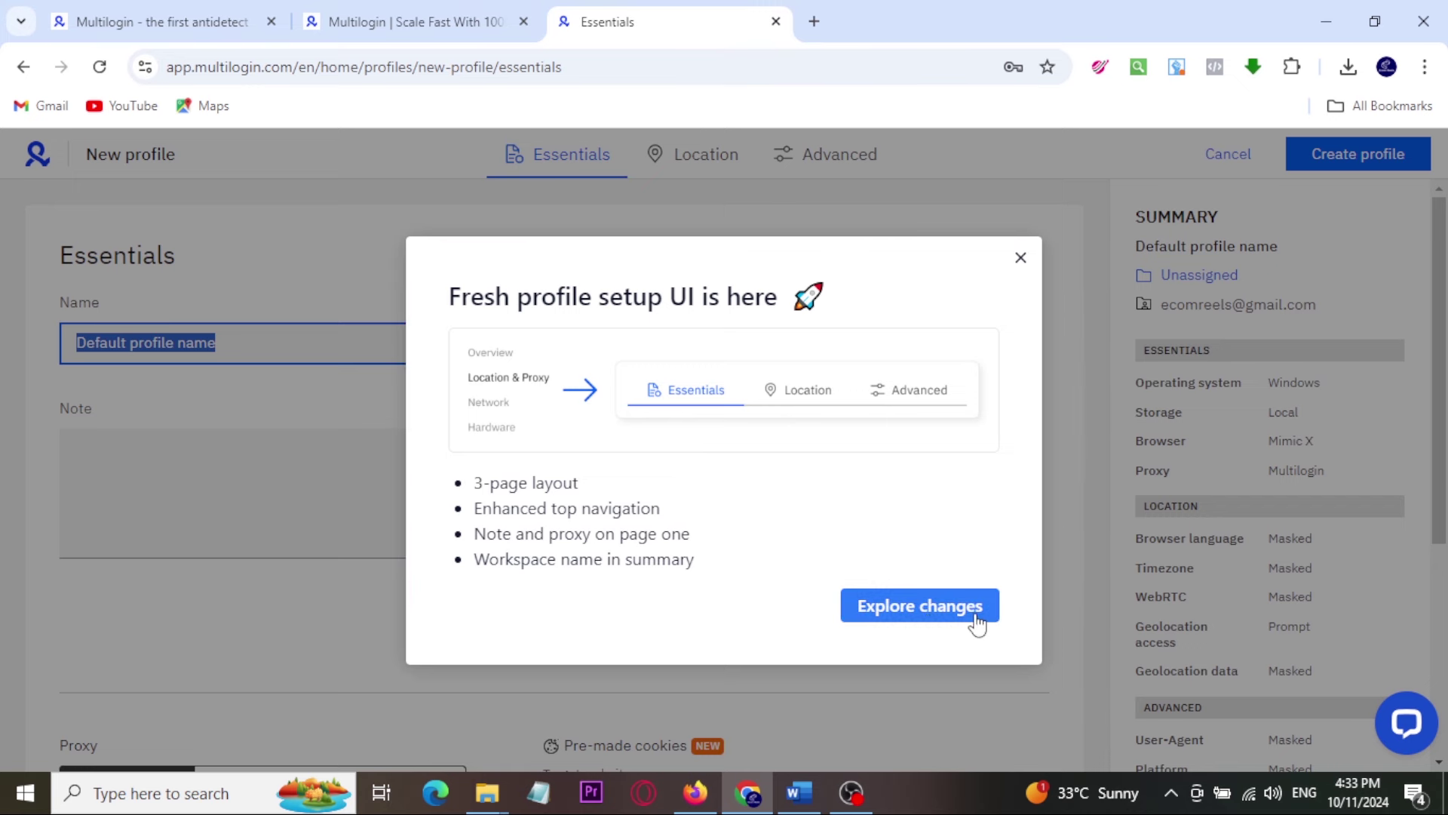
pyautogui.click(978, 623)
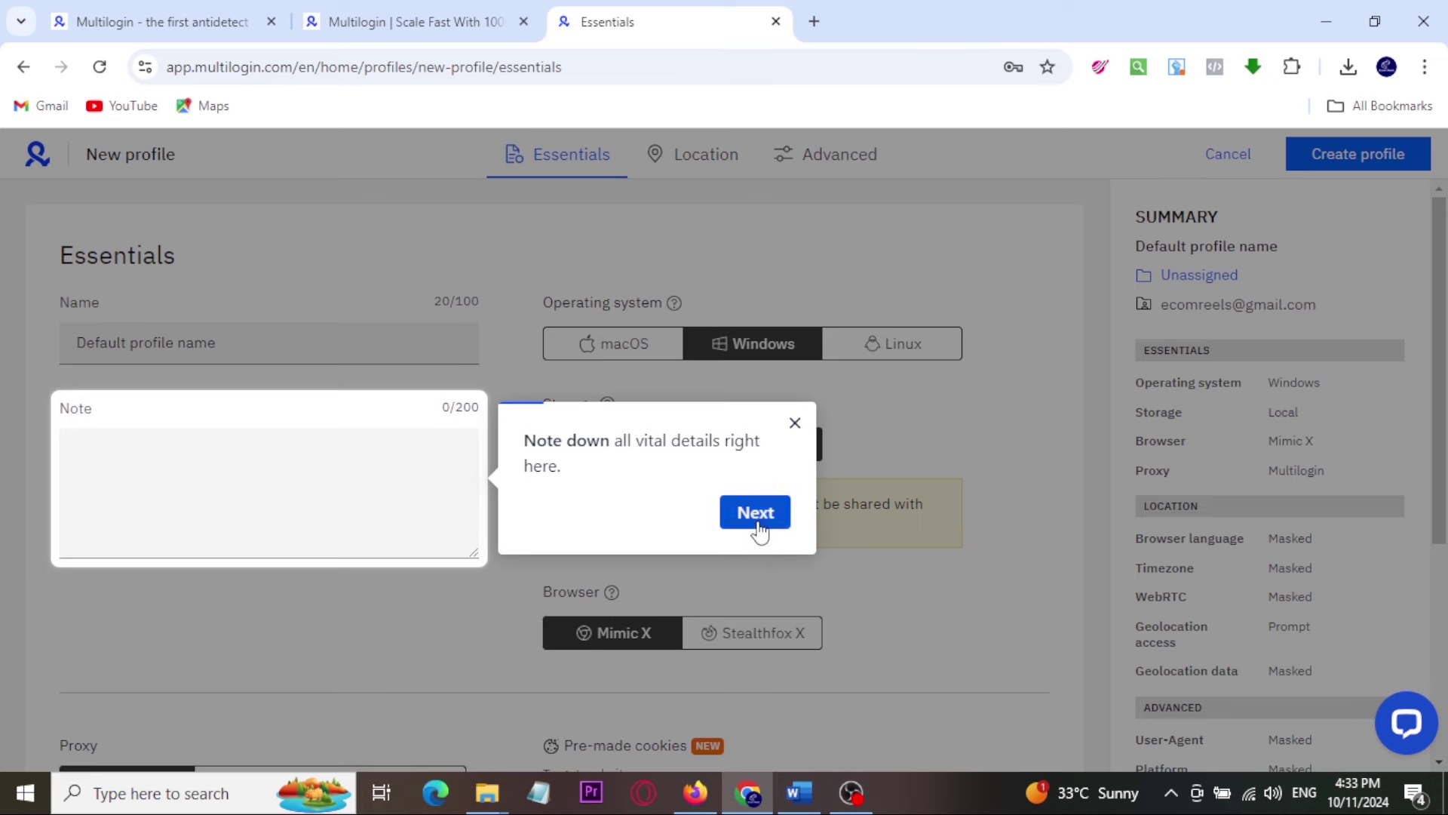
pyautogui.click(758, 522)
# Replace the default profile name with "ebay USA".
pyautogui.click(175, 341)
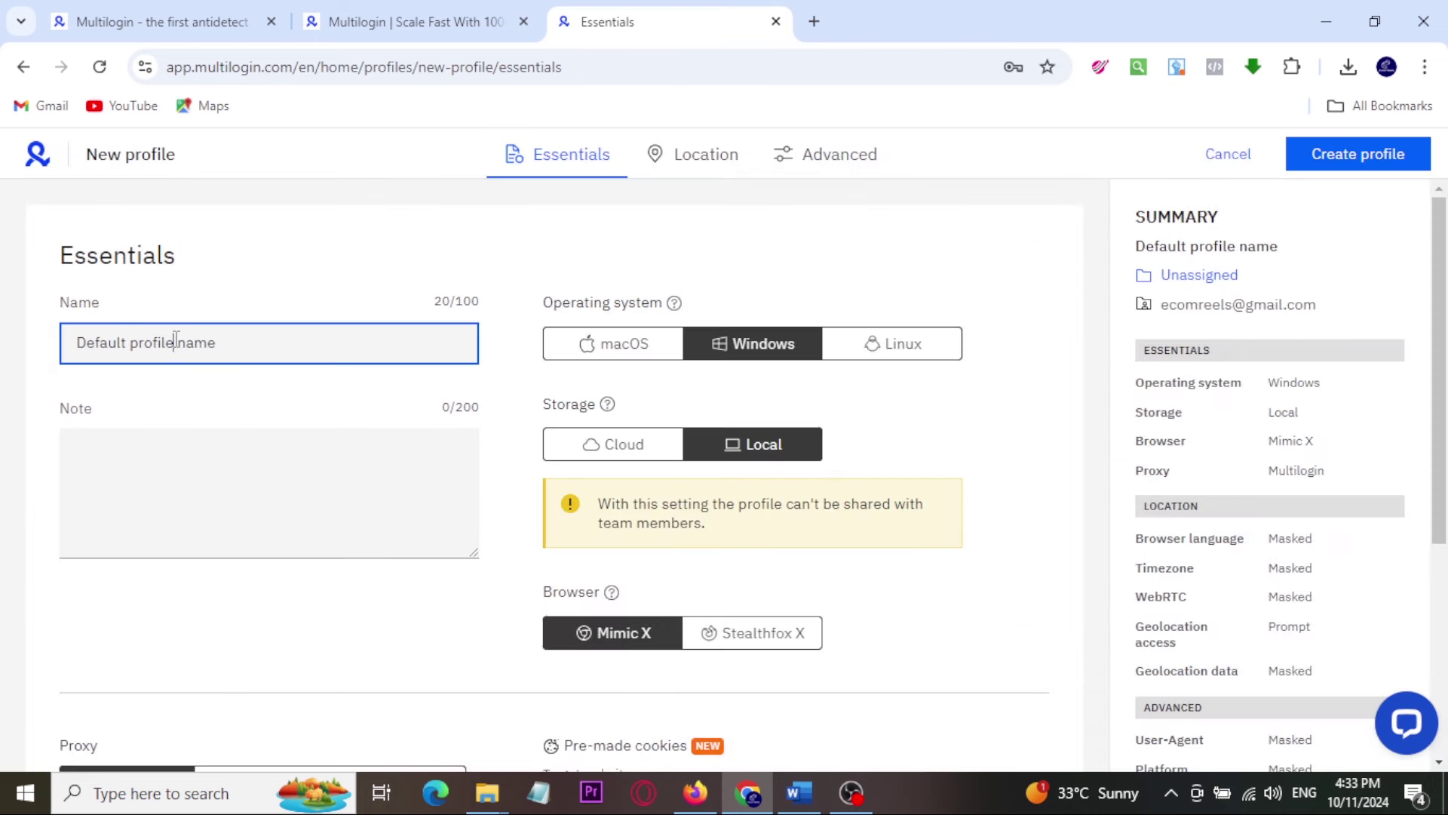
pyautogui.tripleClick(175, 341)
pyautogui.write('ebay')
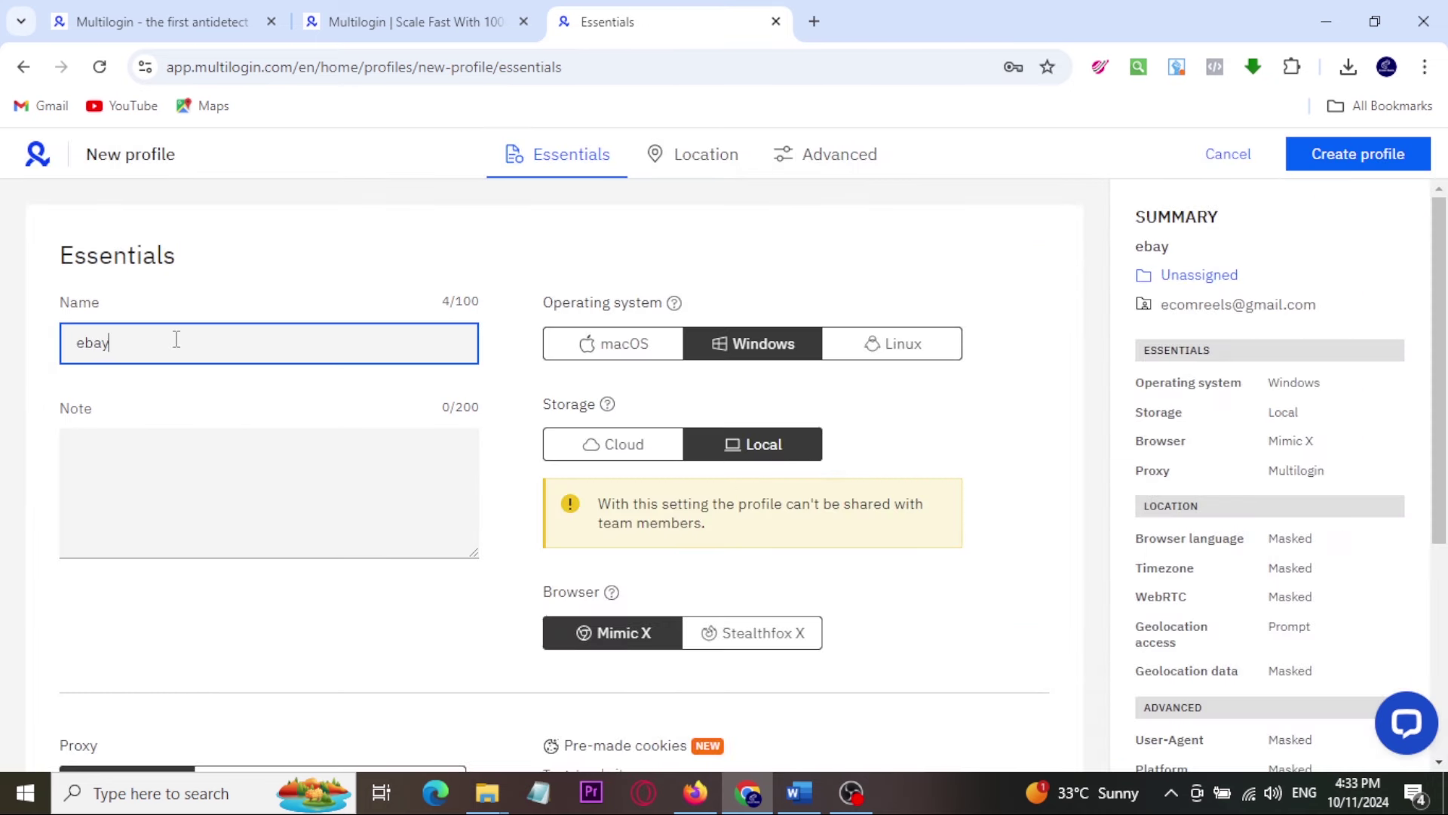
pyautogui.write(' USA')
pyautogui.tripleClick(176, 340)
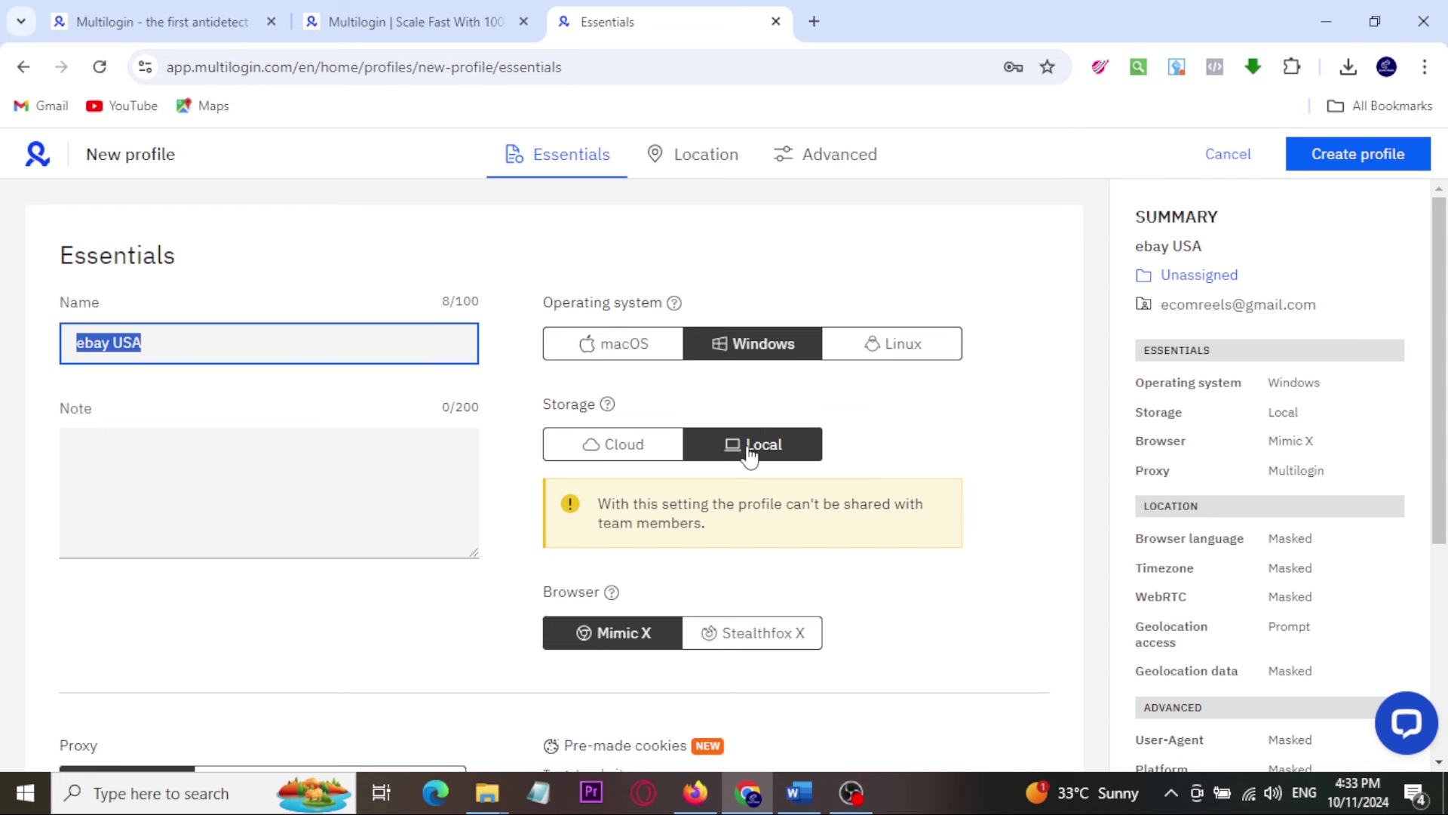
# Examine the profile's storage, browser and proxy options, comparing the Custom proxy fields with the built-in Multilogin proxy.
pyautogui.scroll(-2, 766, 475)
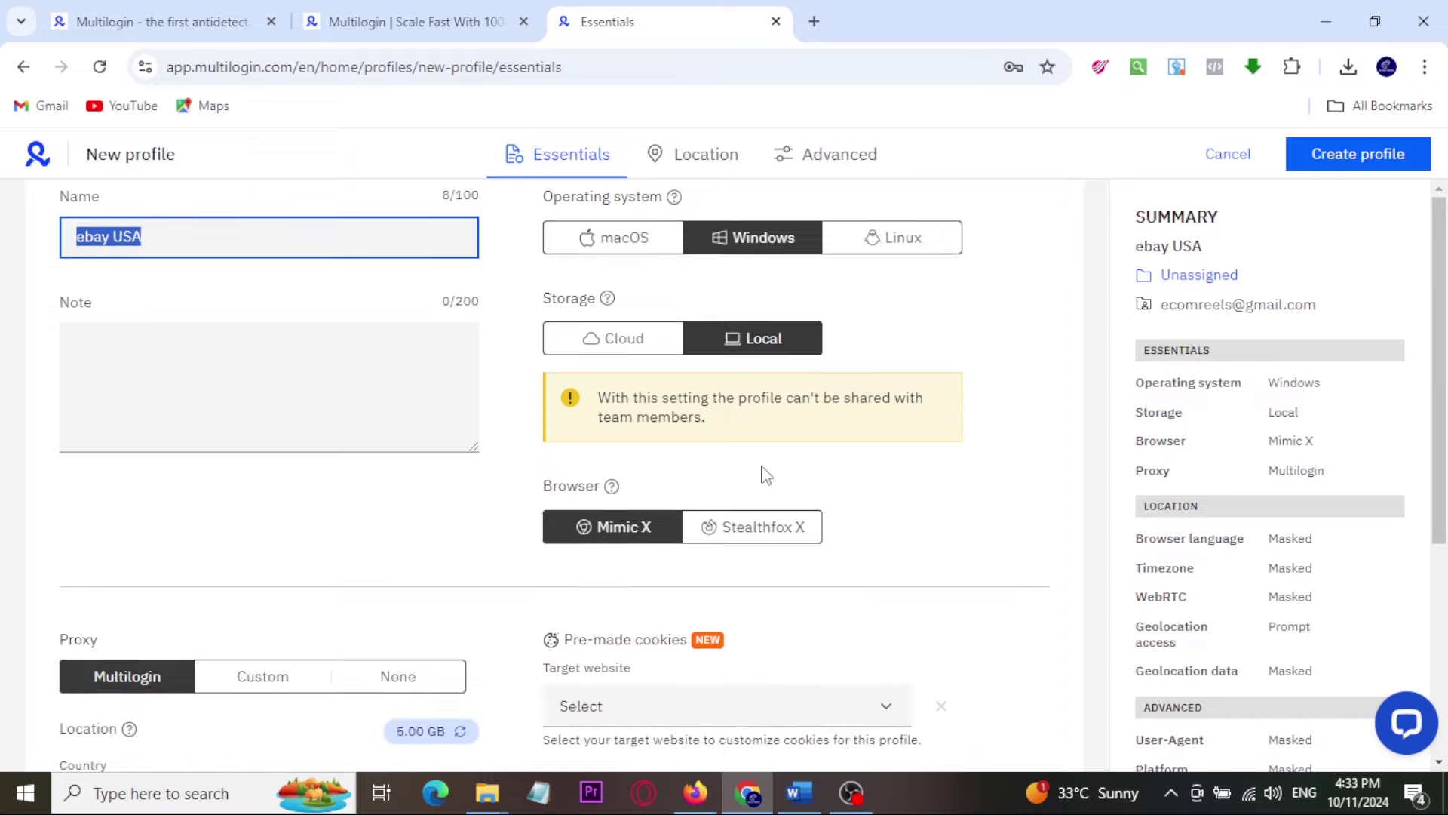
pyautogui.scroll(-3, 766, 475)
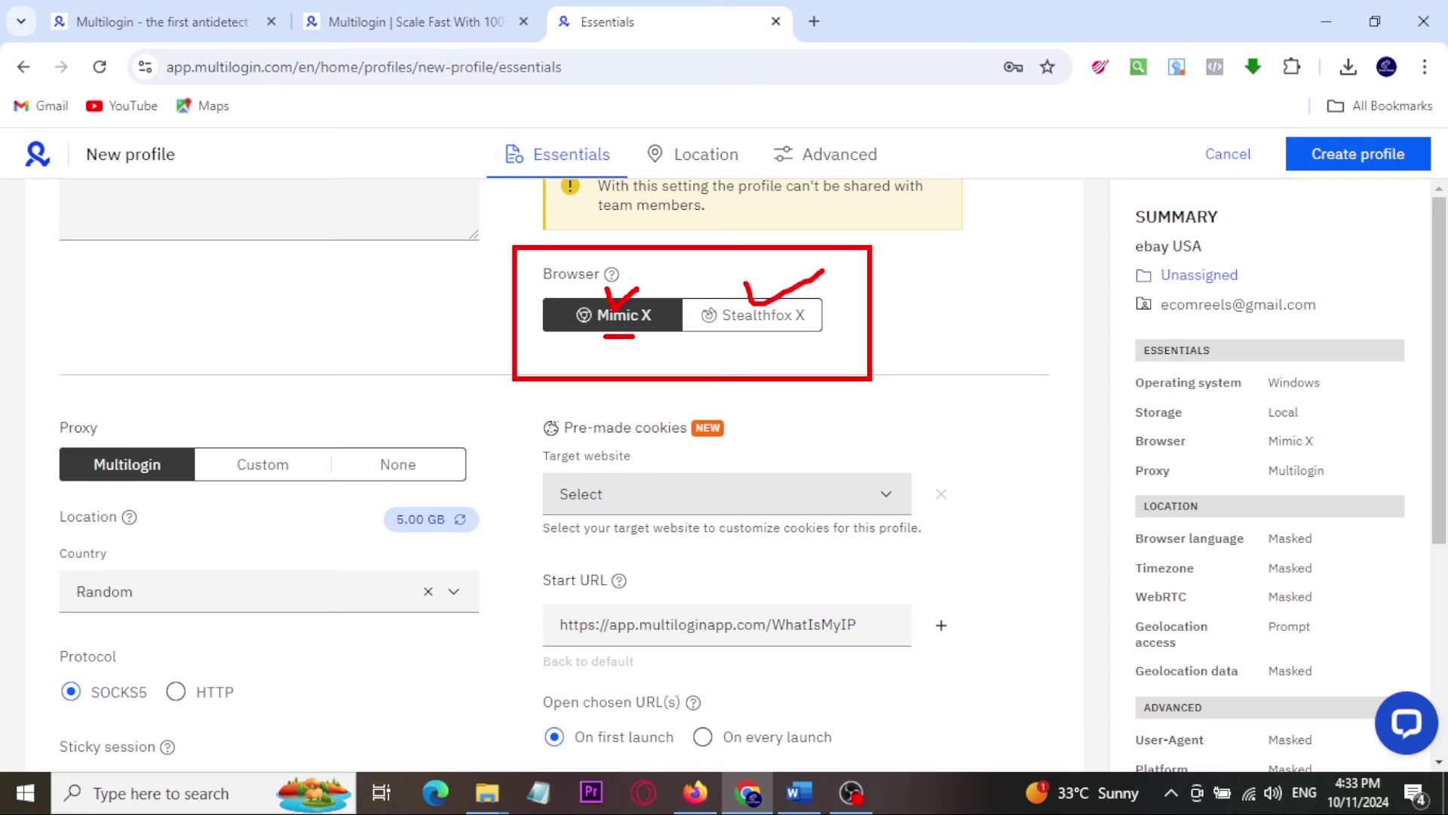
pyautogui.moveTo(614, 278)
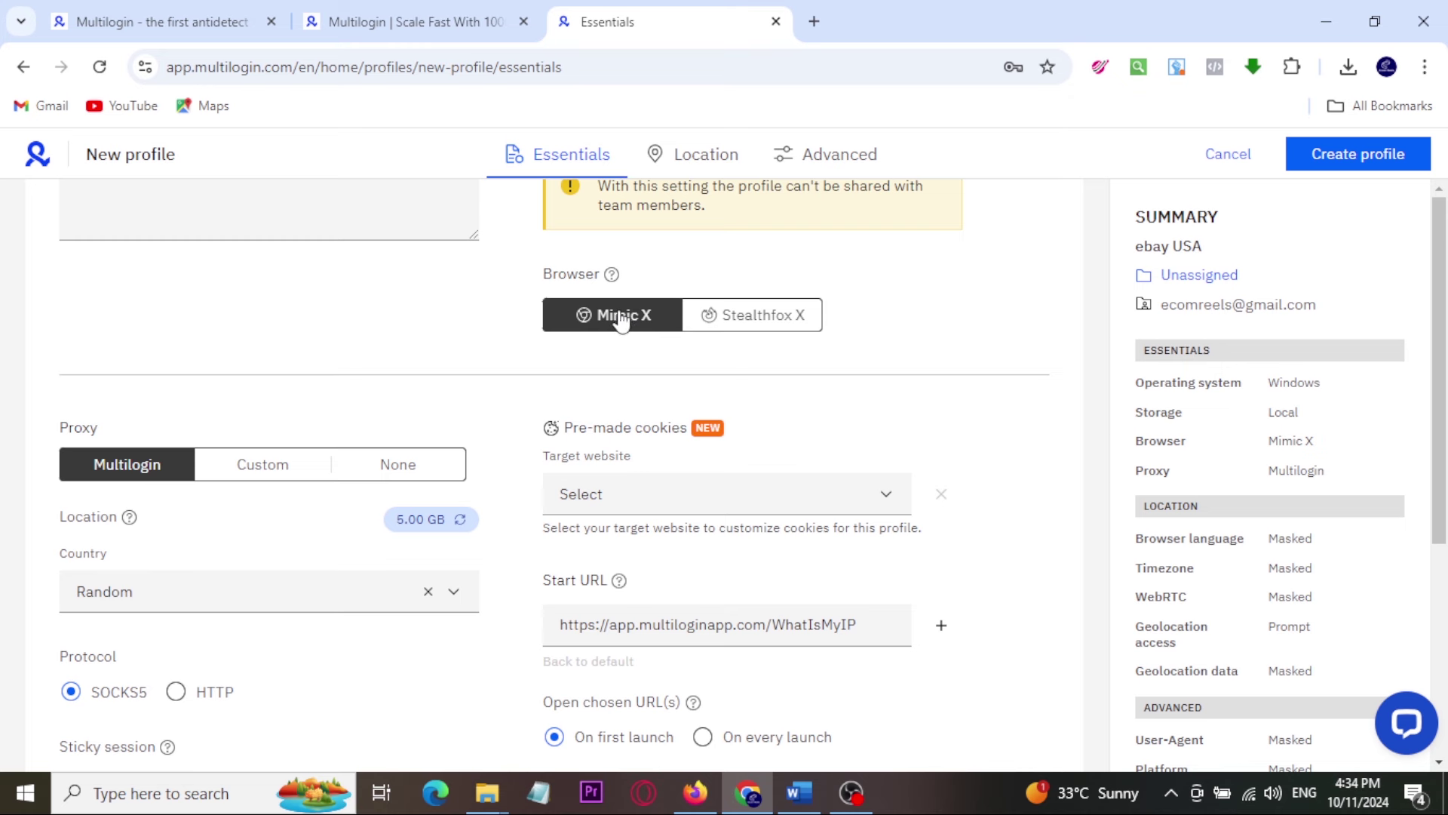
pyautogui.scroll(-2, 617, 317)
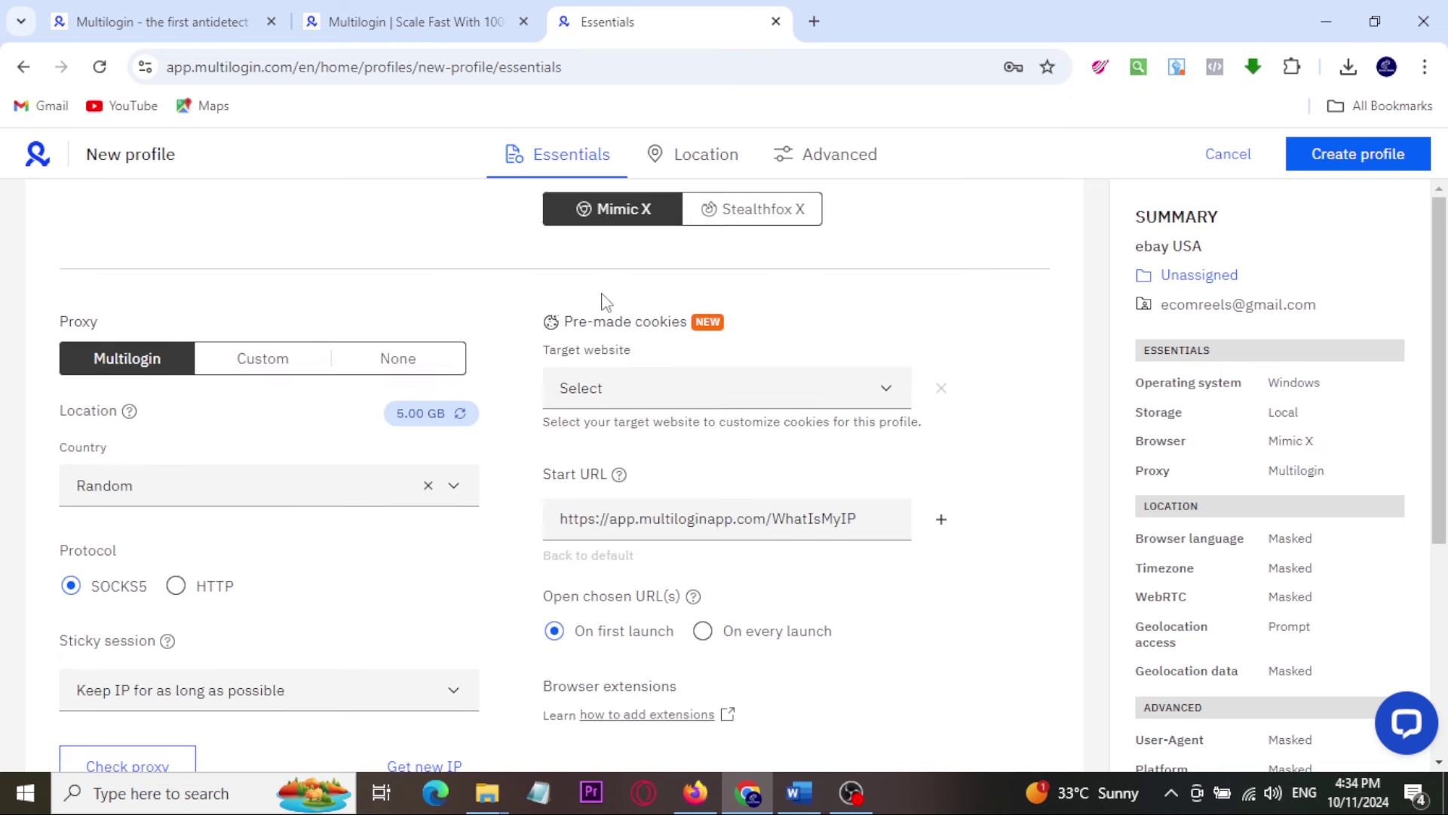
pyautogui.scroll(-1, 611, 314)
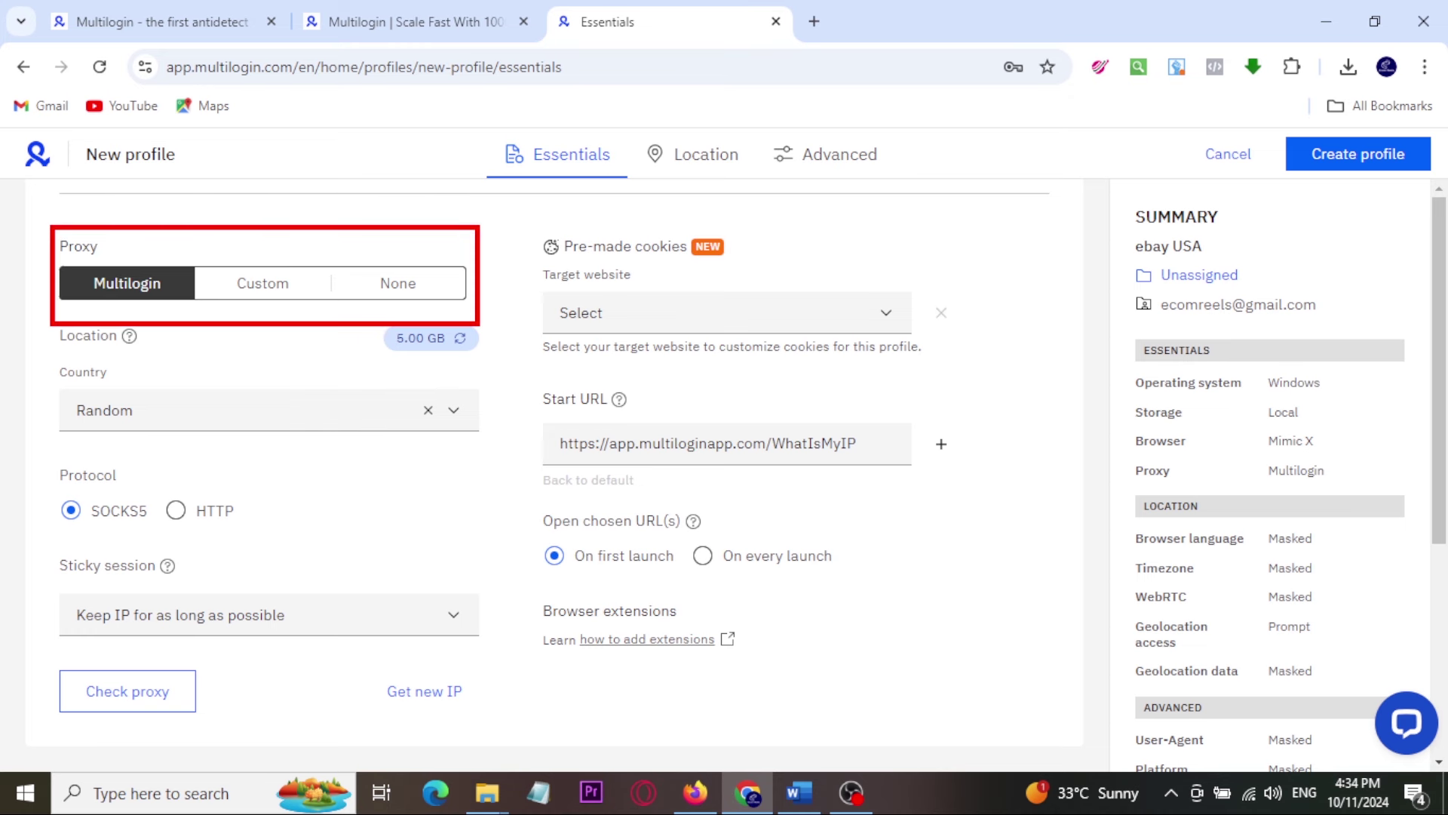
pyautogui.click(259, 285)
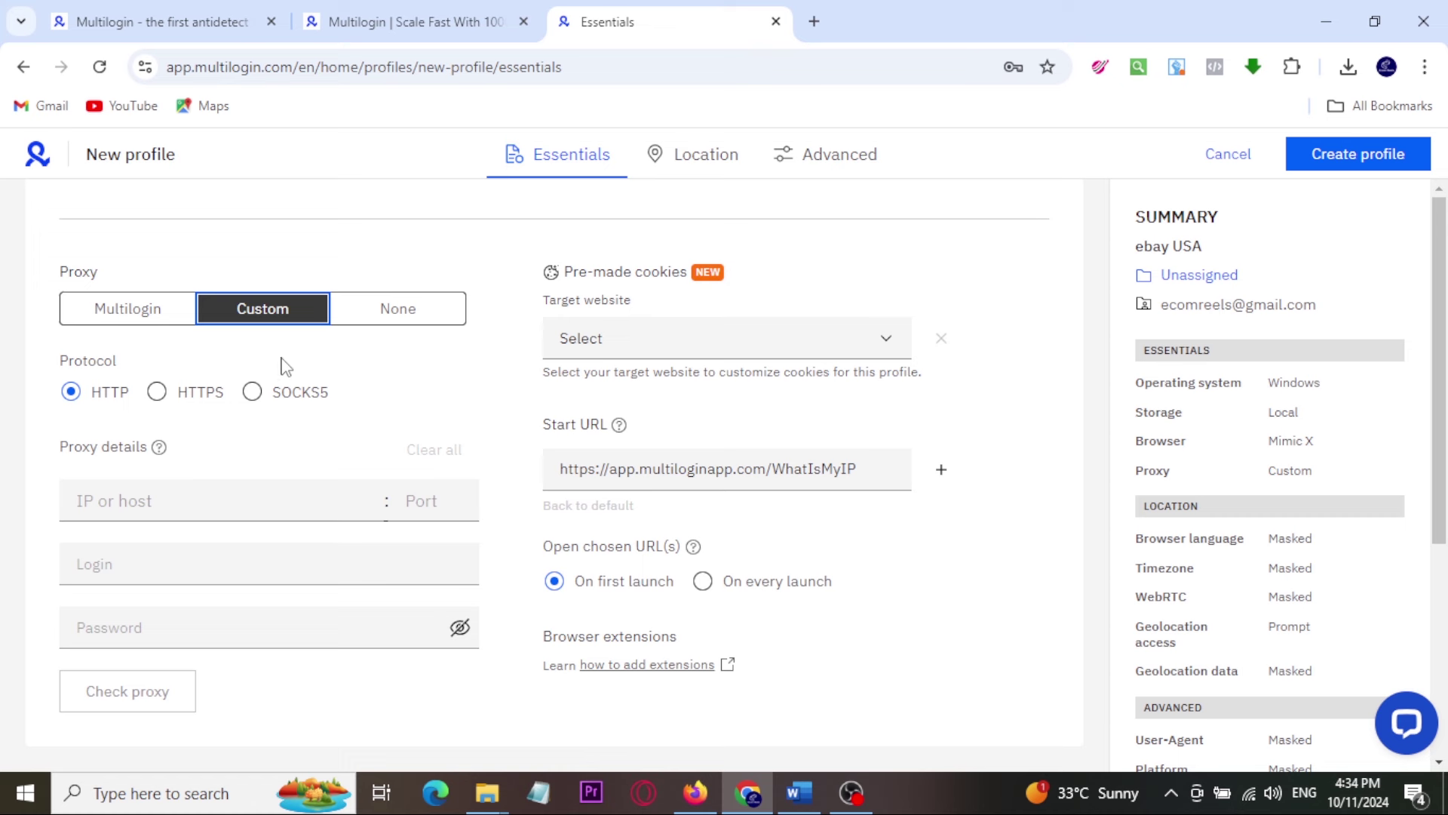
pyautogui.click(111, 322)
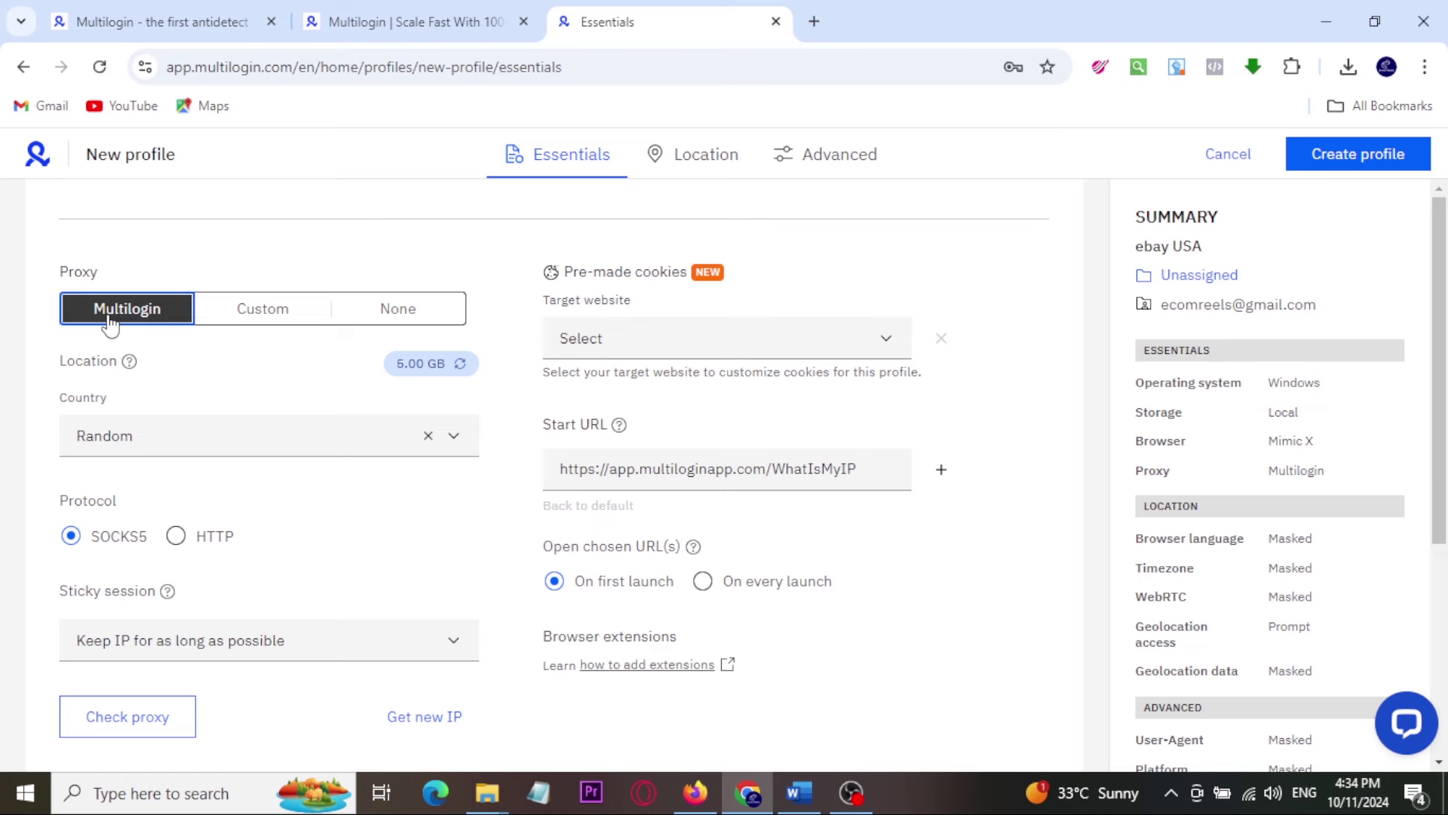
# Check the monthly proxy traffic included in each plan on the pricing page and return to the profile form.
pyautogui.click(392, 23)
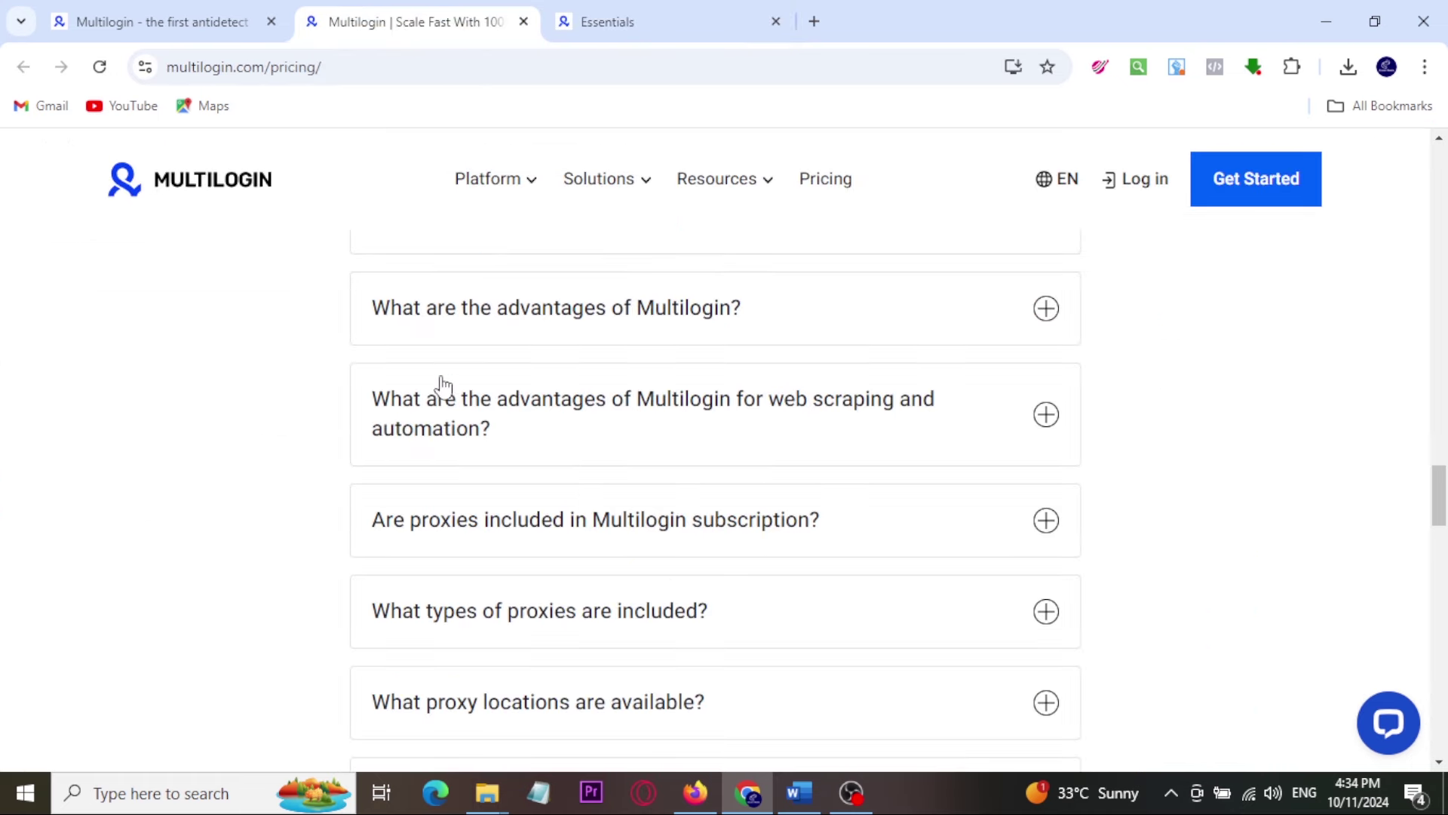
pyautogui.scroll(15, 443, 386)
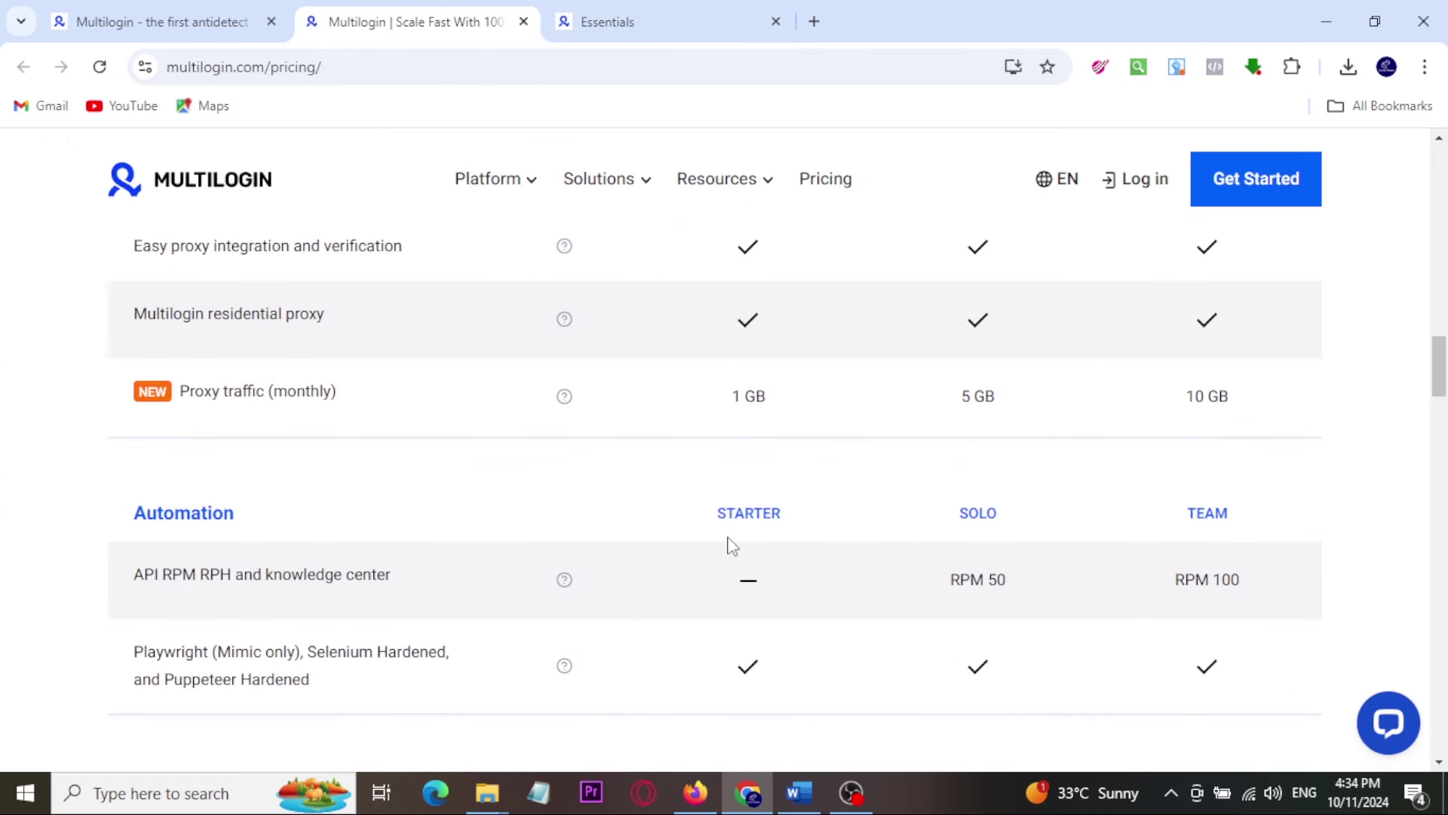
pyautogui.scroll(8, 673, 524)
pyautogui.scroll(-3, 692, 534)
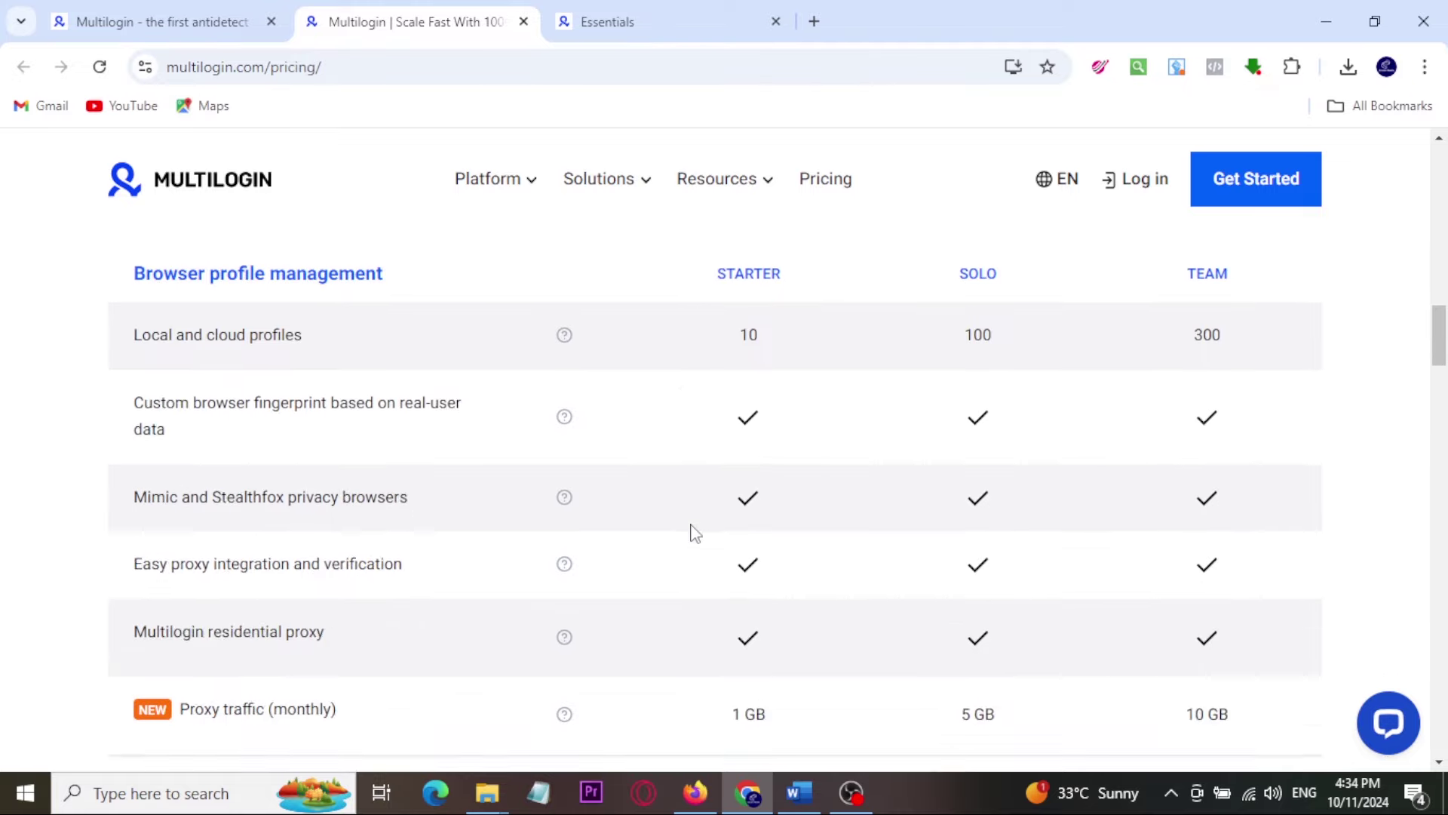
pyautogui.scroll(-3, 696, 533)
pyautogui.scroll(1, 695, 533)
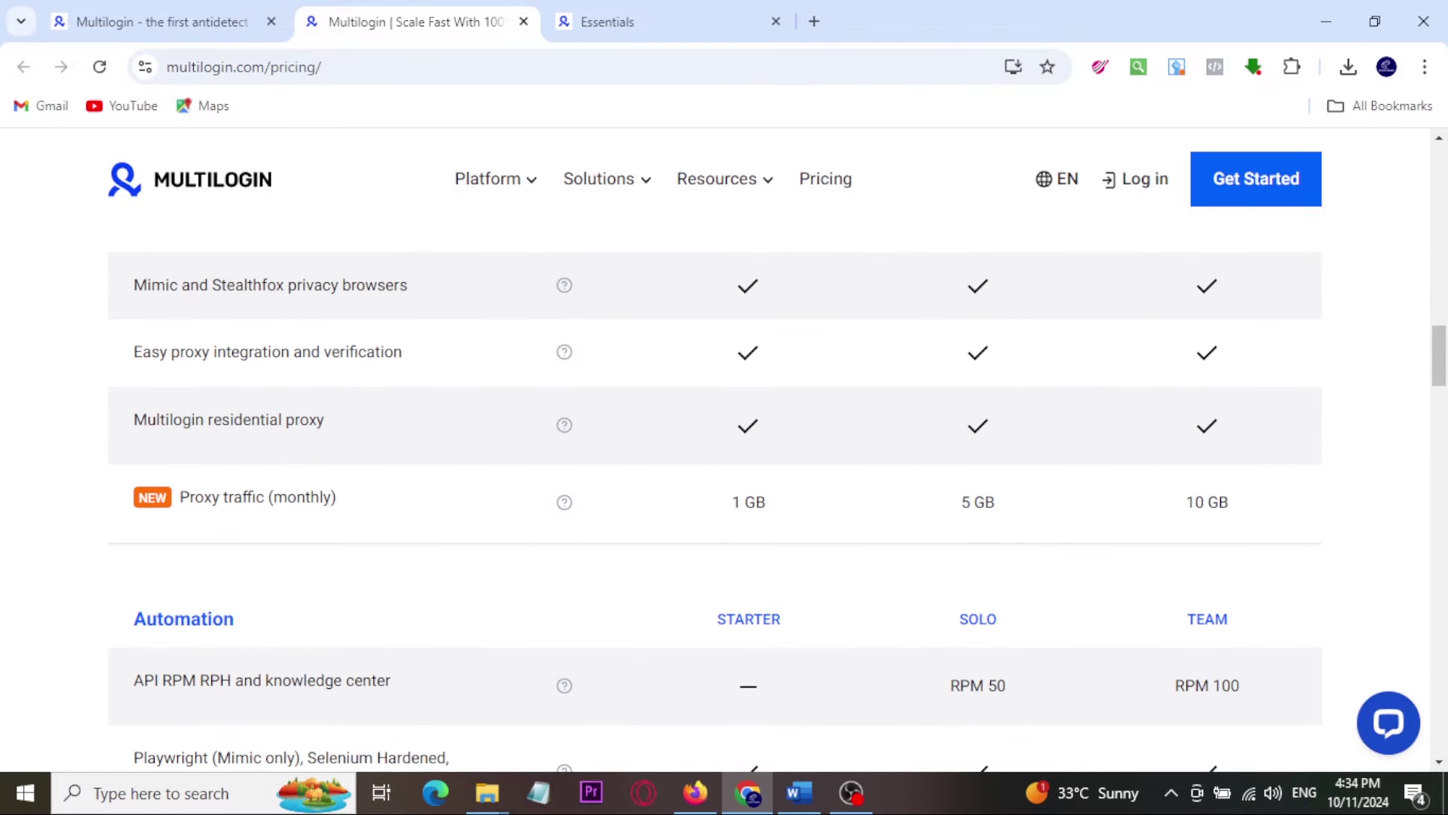
pyautogui.moveTo(686, 455)
pyautogui.mouseDown()
pyautogui.moveTo(1222, 571)
pyautogui.moveTo(1248, 570)
pyautogui.moveTo(1334, 484)
pyautogui.mouseUp()
pyautogui.click(623, 16)
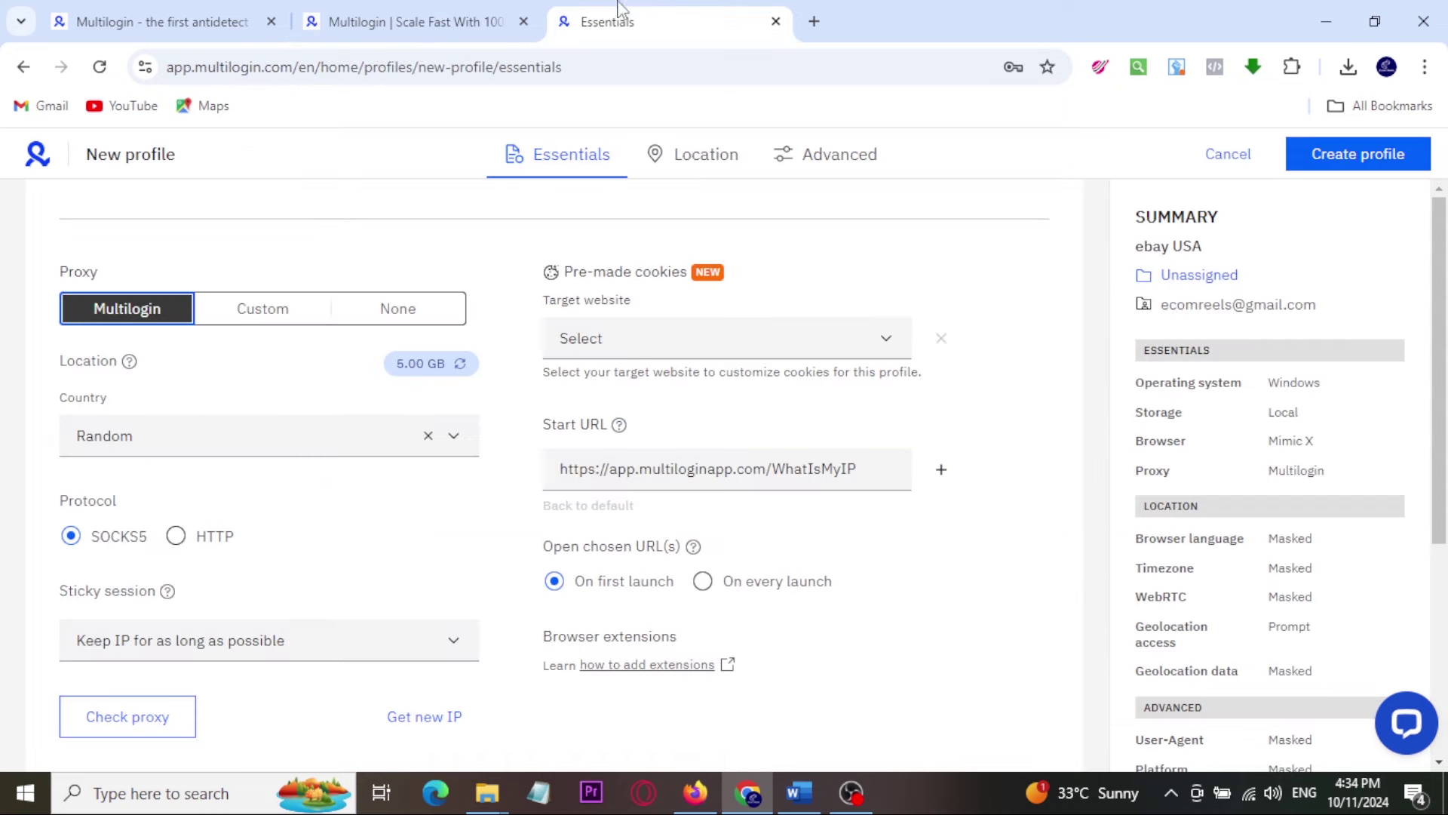
# Set the country of the built-in Multilogin proxy to United States.
pyautogui.scroll(-1, 70, 531)
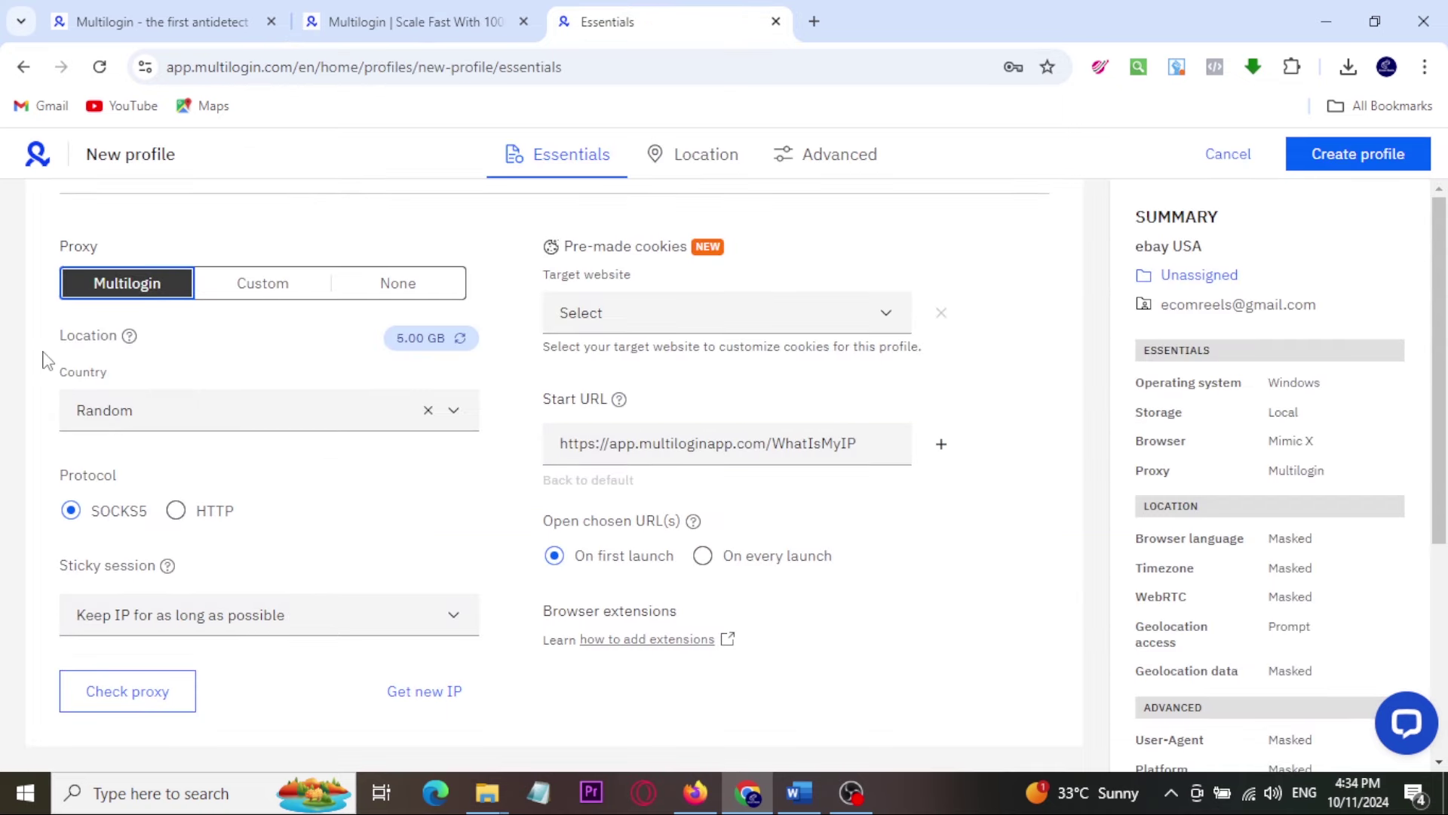
pyautogui.moveTo(35, 246); pyautogui.dragTo(168, 326)
pyautogui.moveTo(348, 254)
pyautogui.mouseDown()
pyautogui.moveTo(448, 310)
pyautogui.moveTo(514, 255)
pyautogui.mouseUp()
pyautogui.press('Escape')
pyautogui.moveTo(415, 341)
pyautogui.click(205, 410)
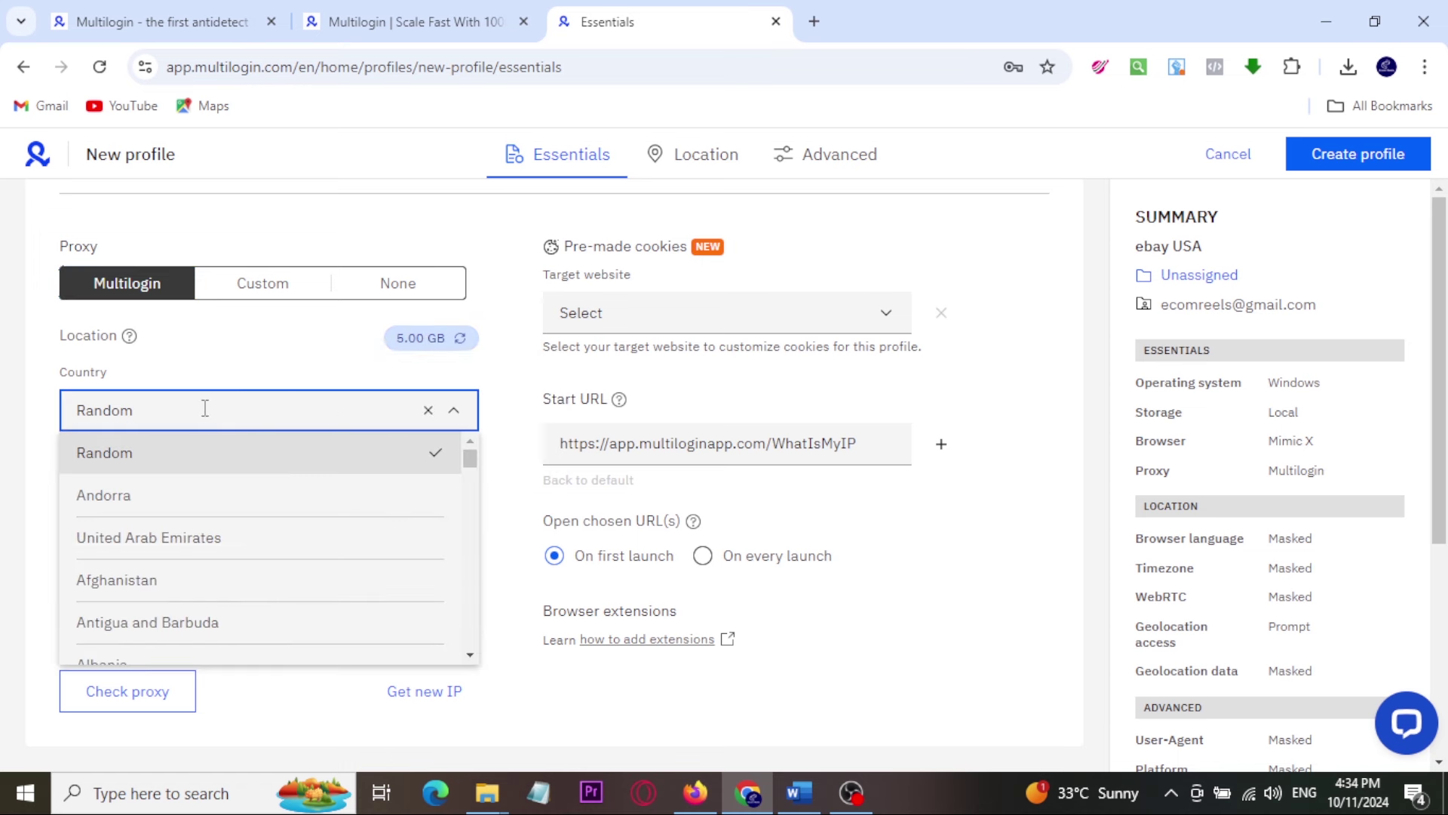
pyautogui.doubleClick(205, 408)
pyautogui.write('united')
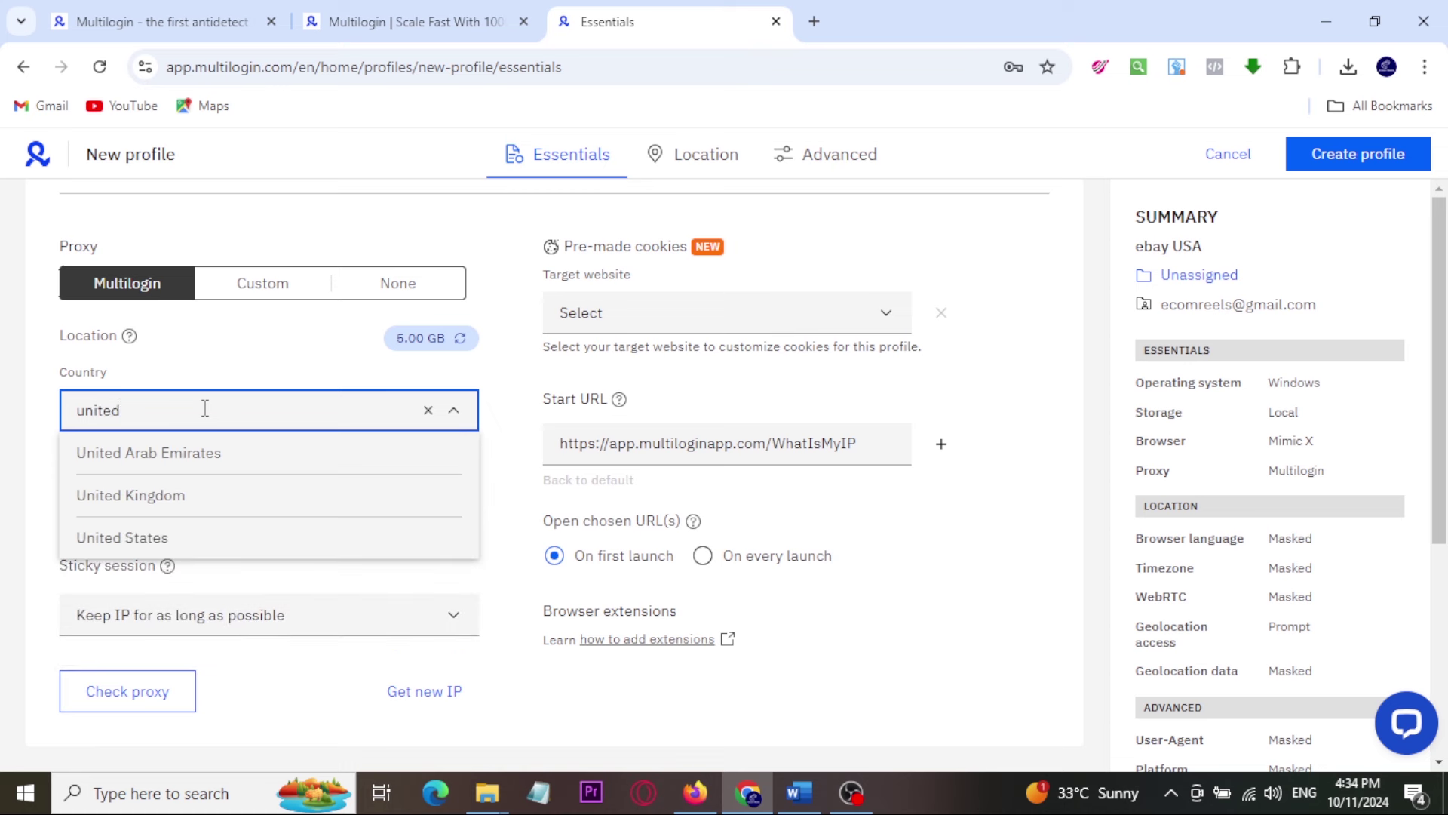
pyautogui.click(117, 538)
pyautogui.click(244, 369)
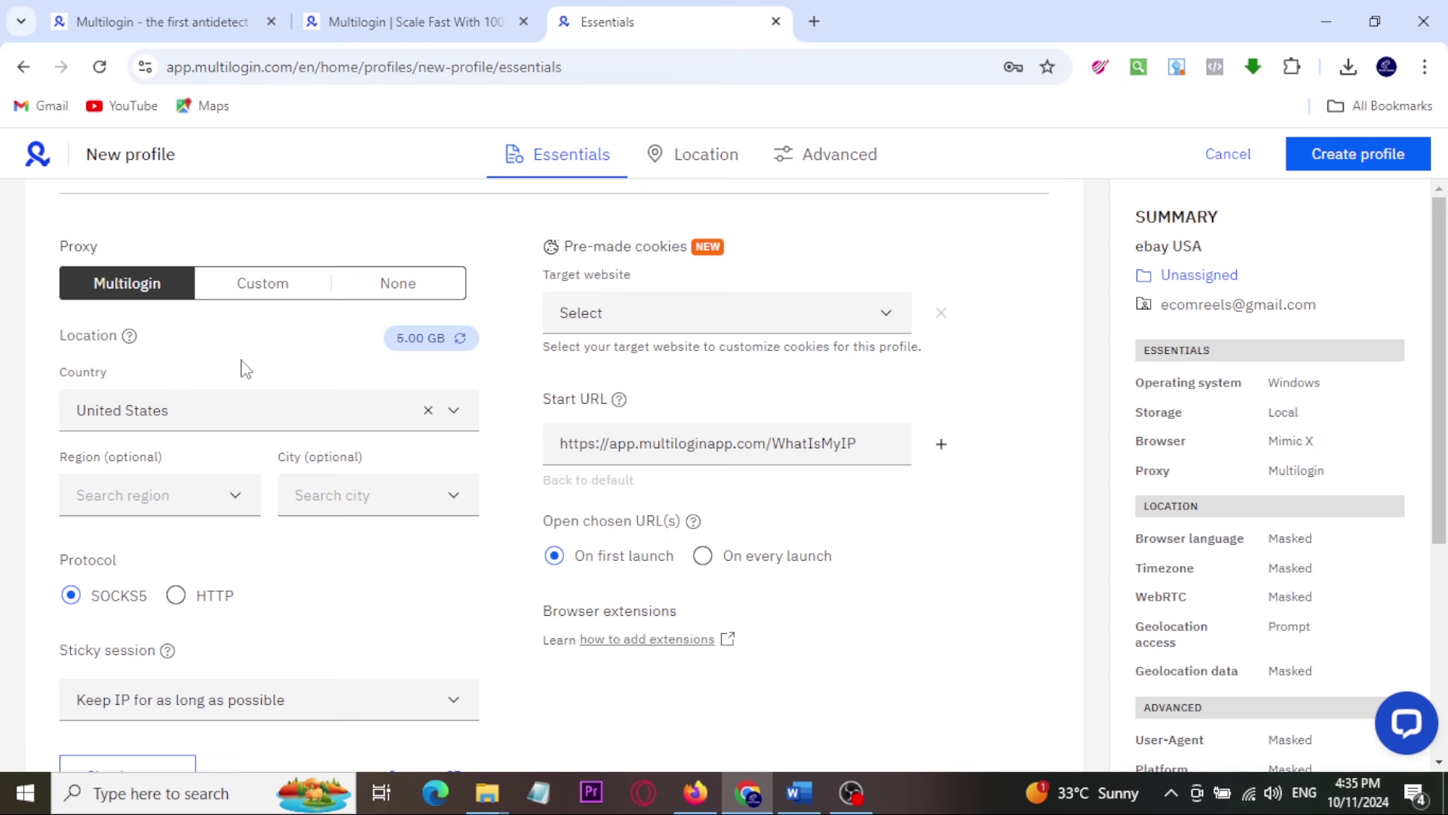
# Set the proxy location's region to Alaska and its city to Anchorage.
pyautogui.scroll(-1, 244, 369)
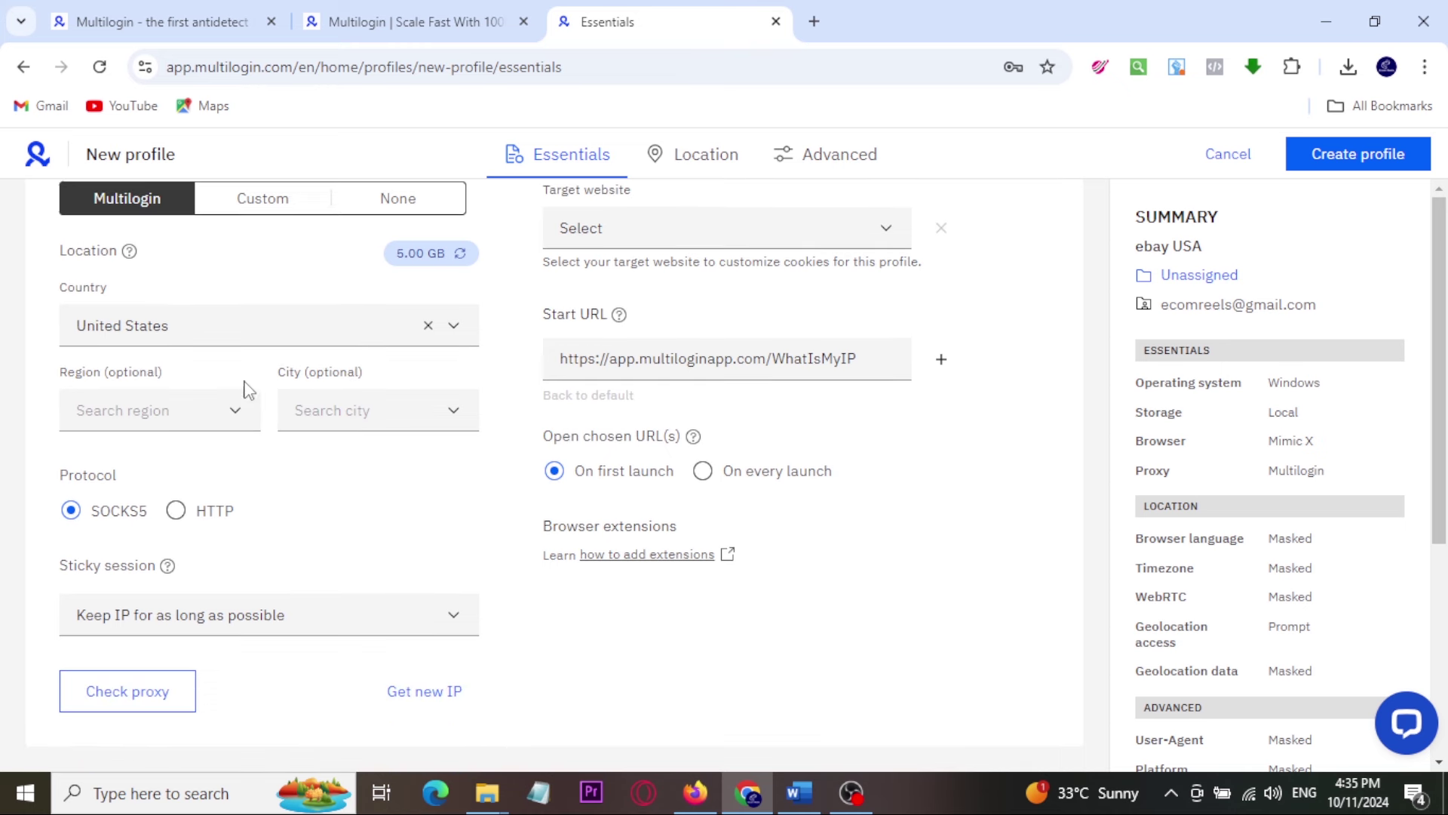
pyautogui.click(115, 408)
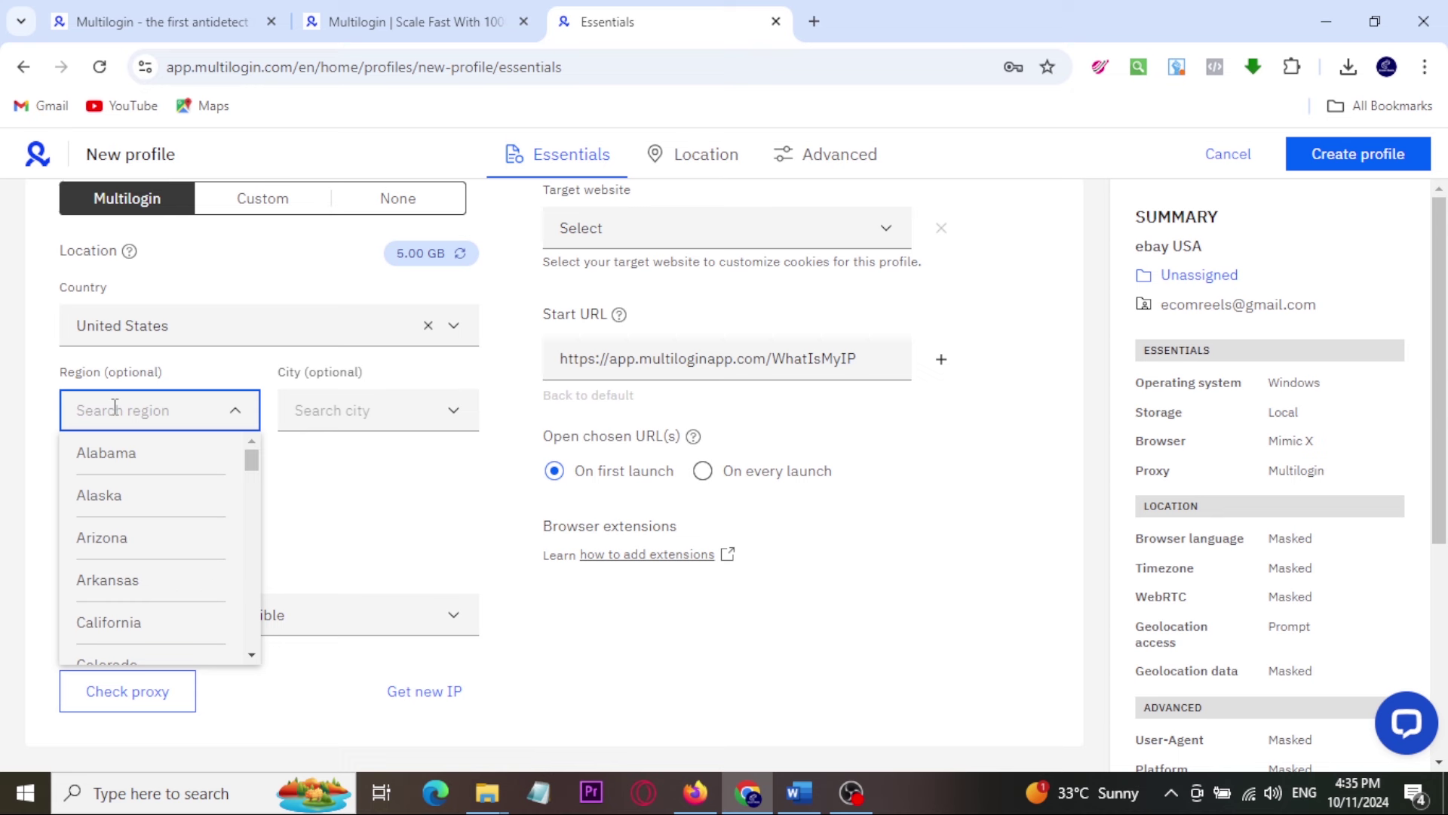
pyautogui.click(103, 501)
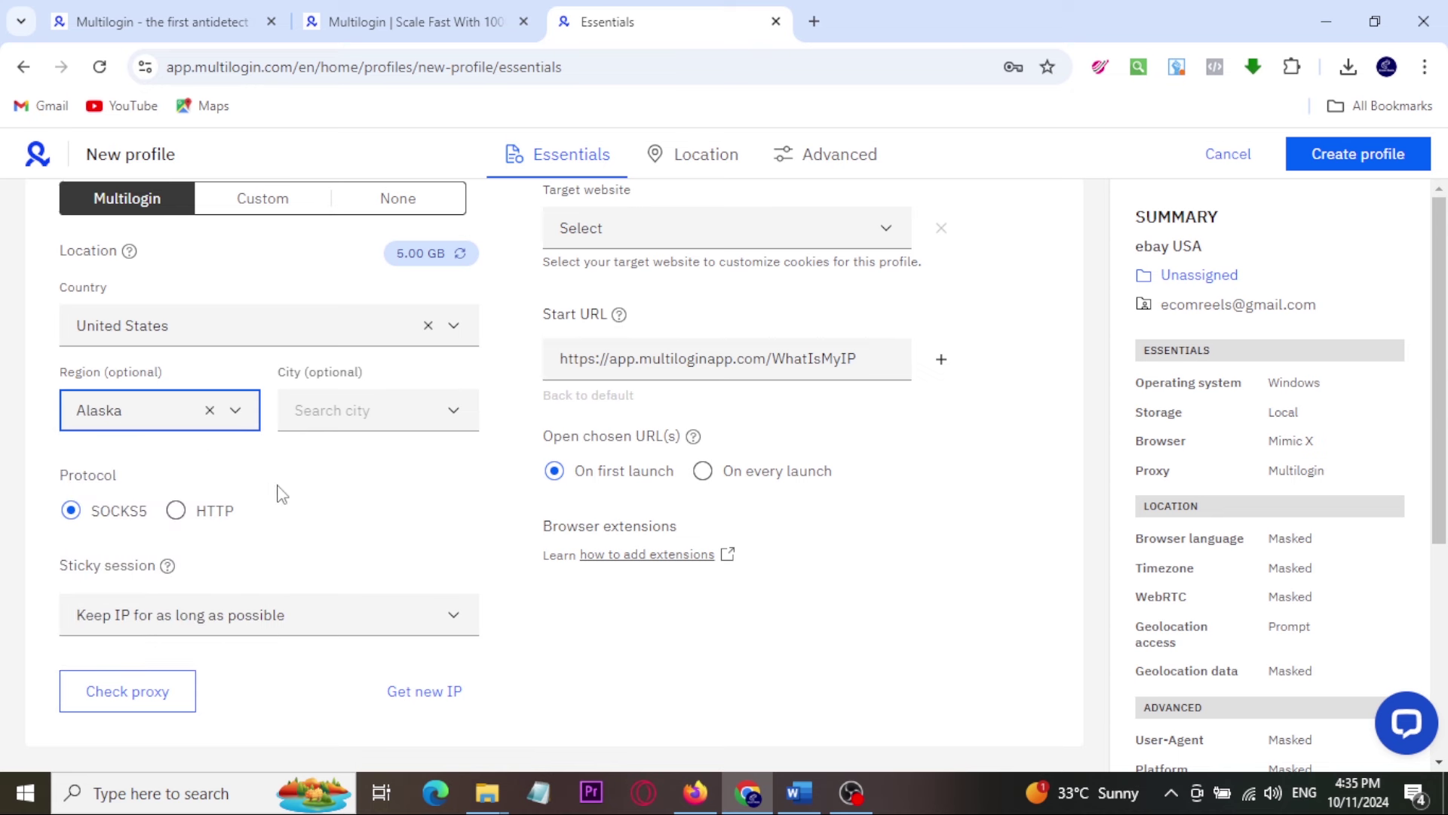
pyautogui.click(343, 417)
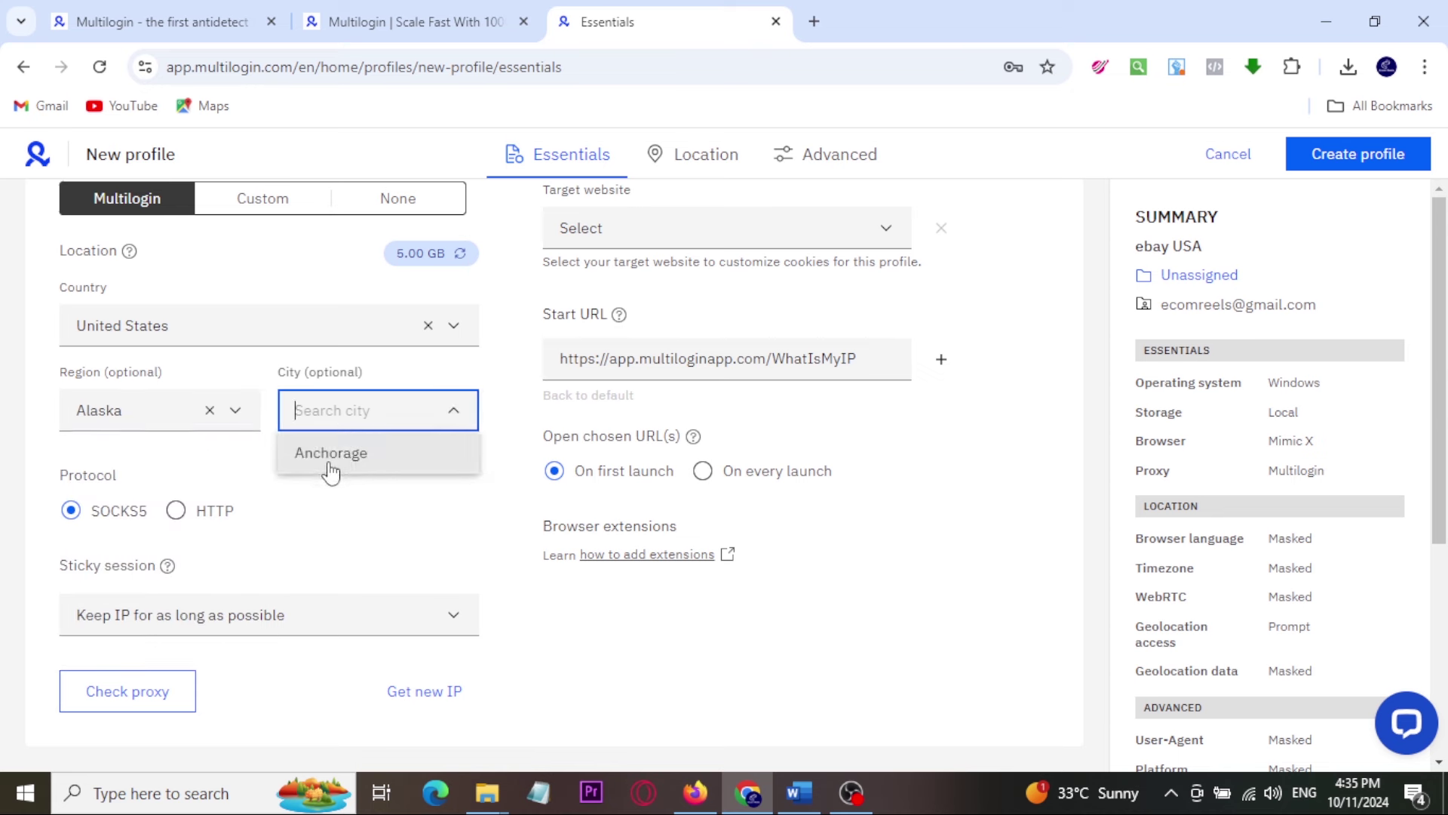
pyautogui.click(330, 453)
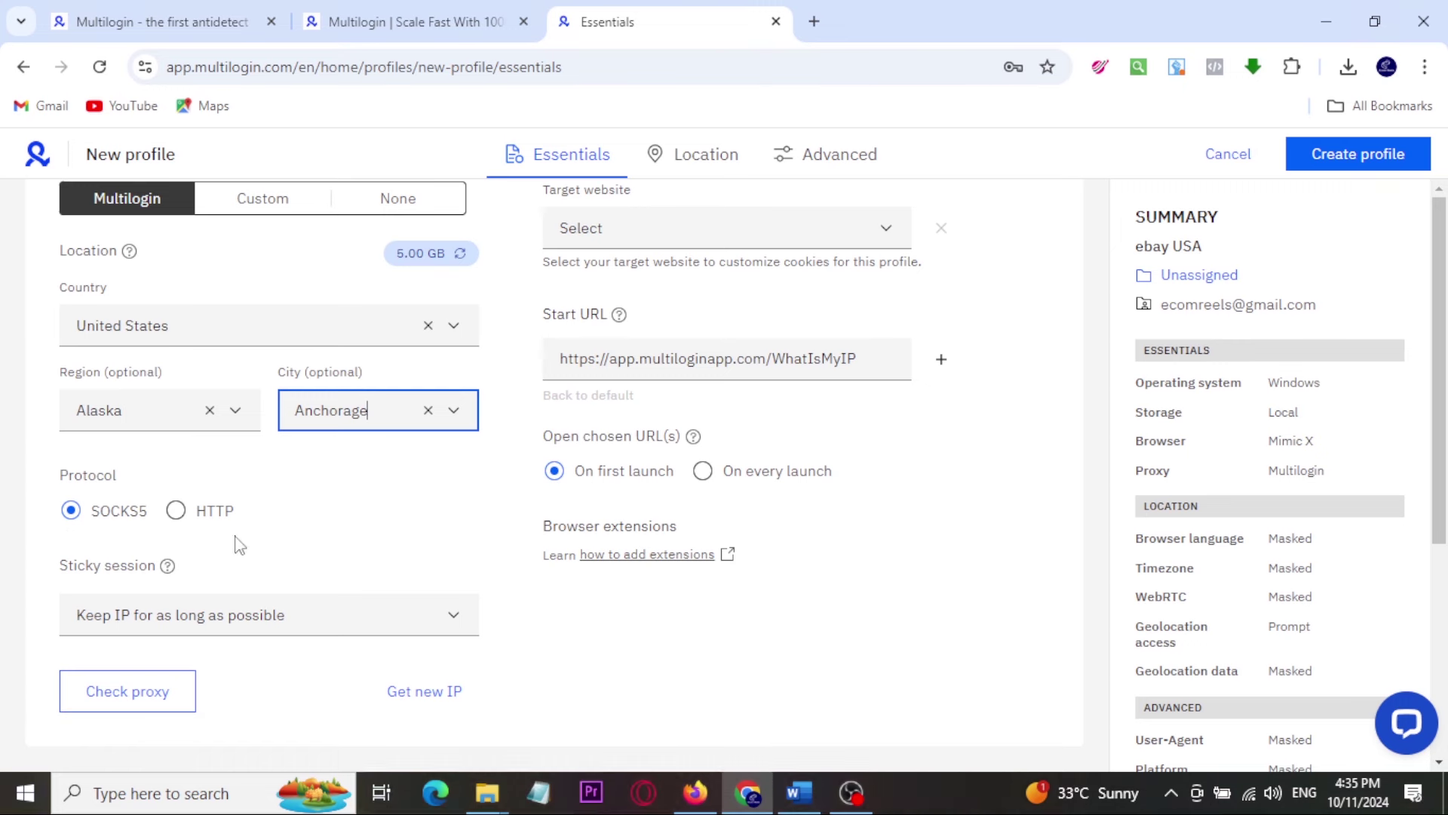
# Examine the target websites offered for pre-made cookies and review the profile's summary of settings.
pyautogui.press('Tab')
pyautogui.scroll(3, 479, 508)
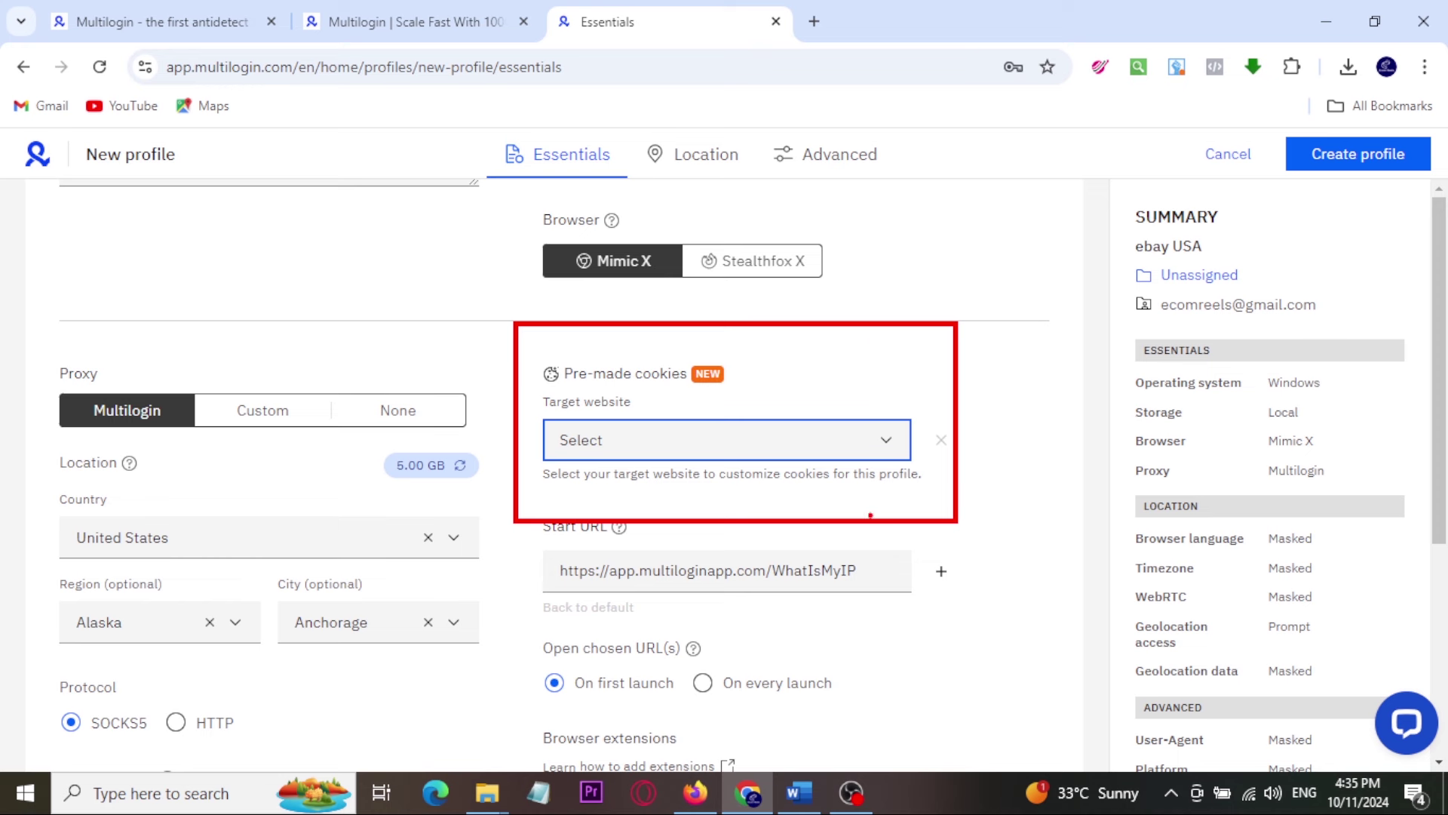
pyautogui.click(798, 445)
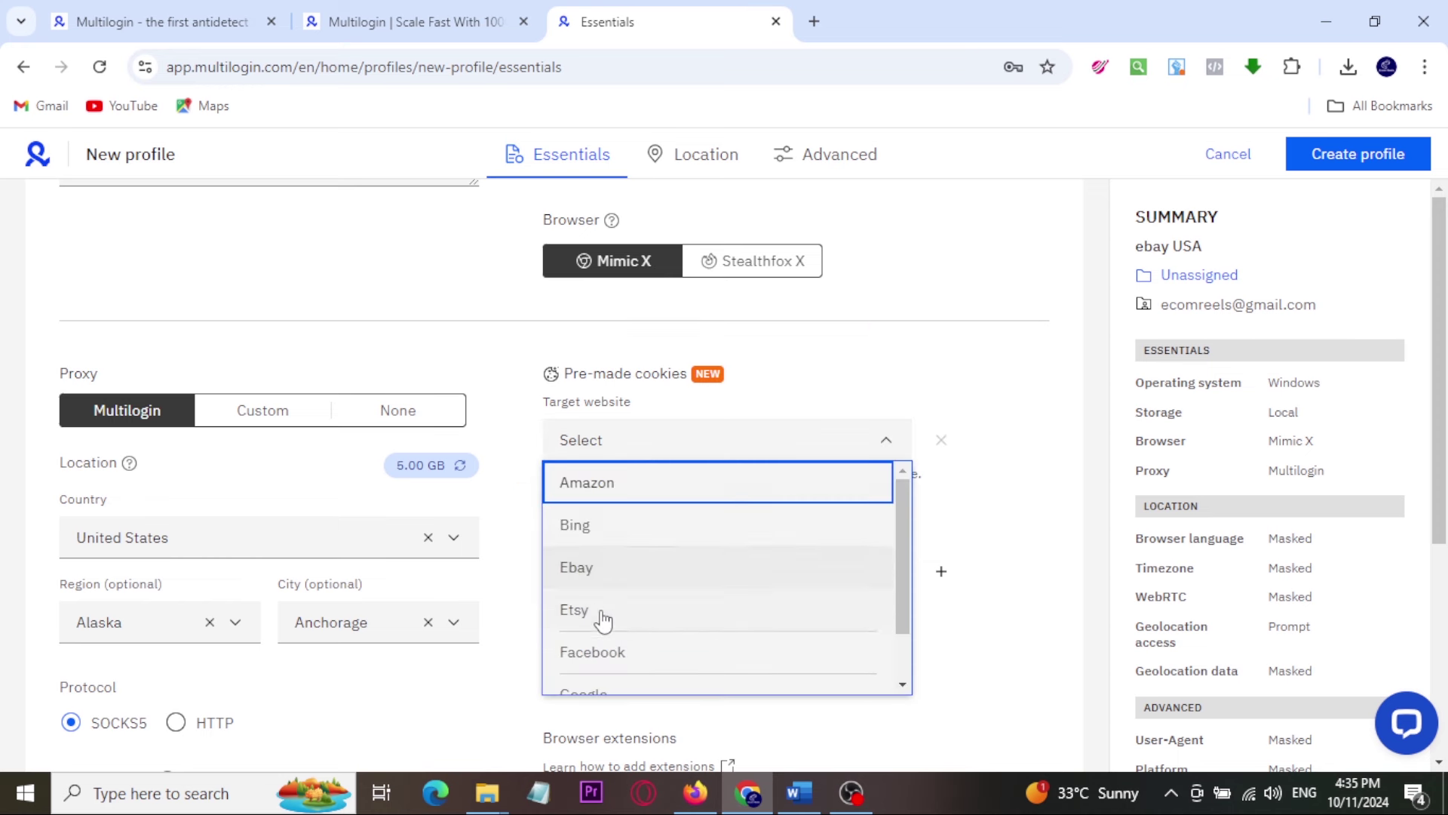
pyautogui.scroll(-1, 604, 648)
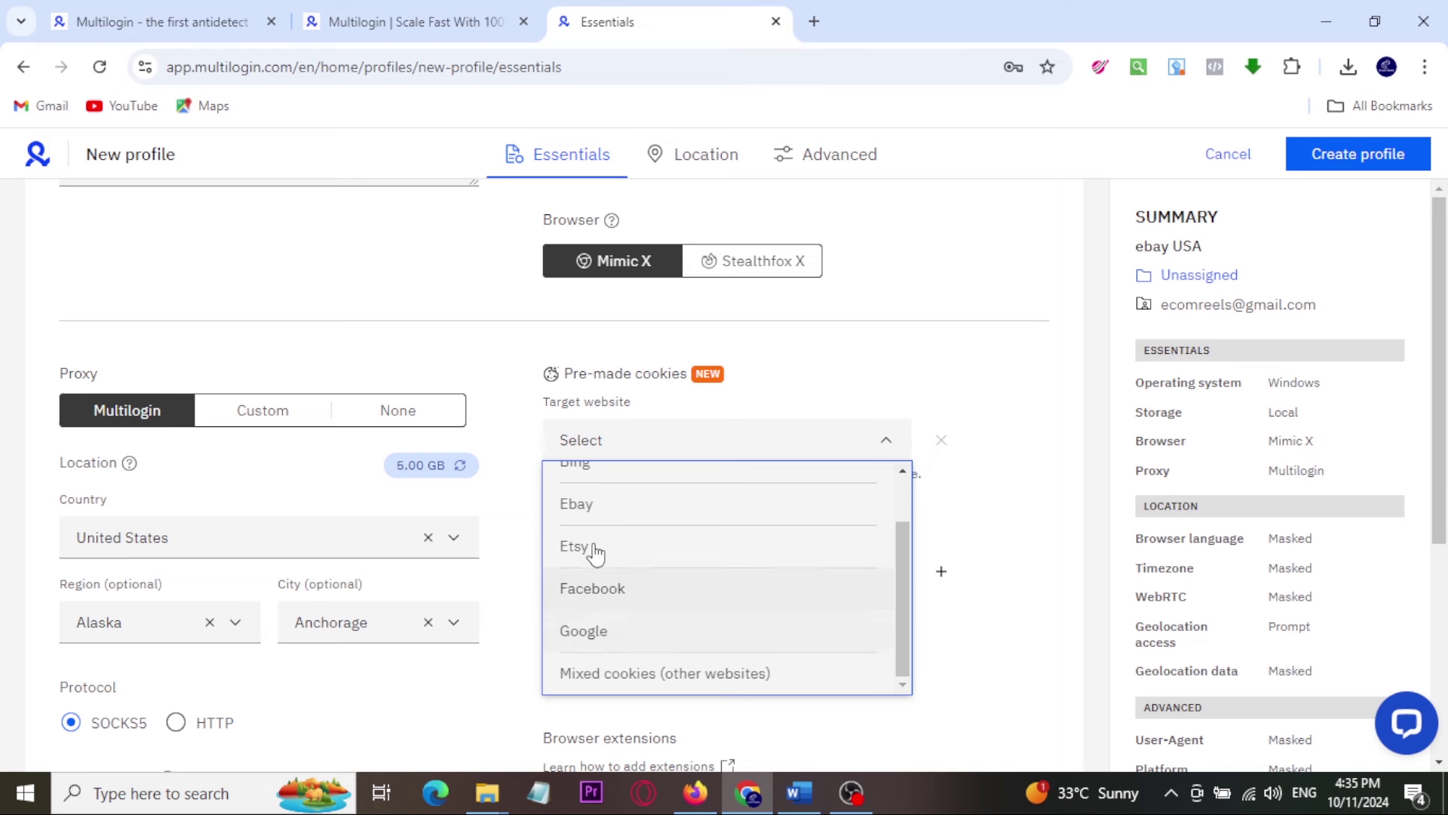
pyautogui.scroll(1, 585, 574)
pyautogui.click(950, 364)
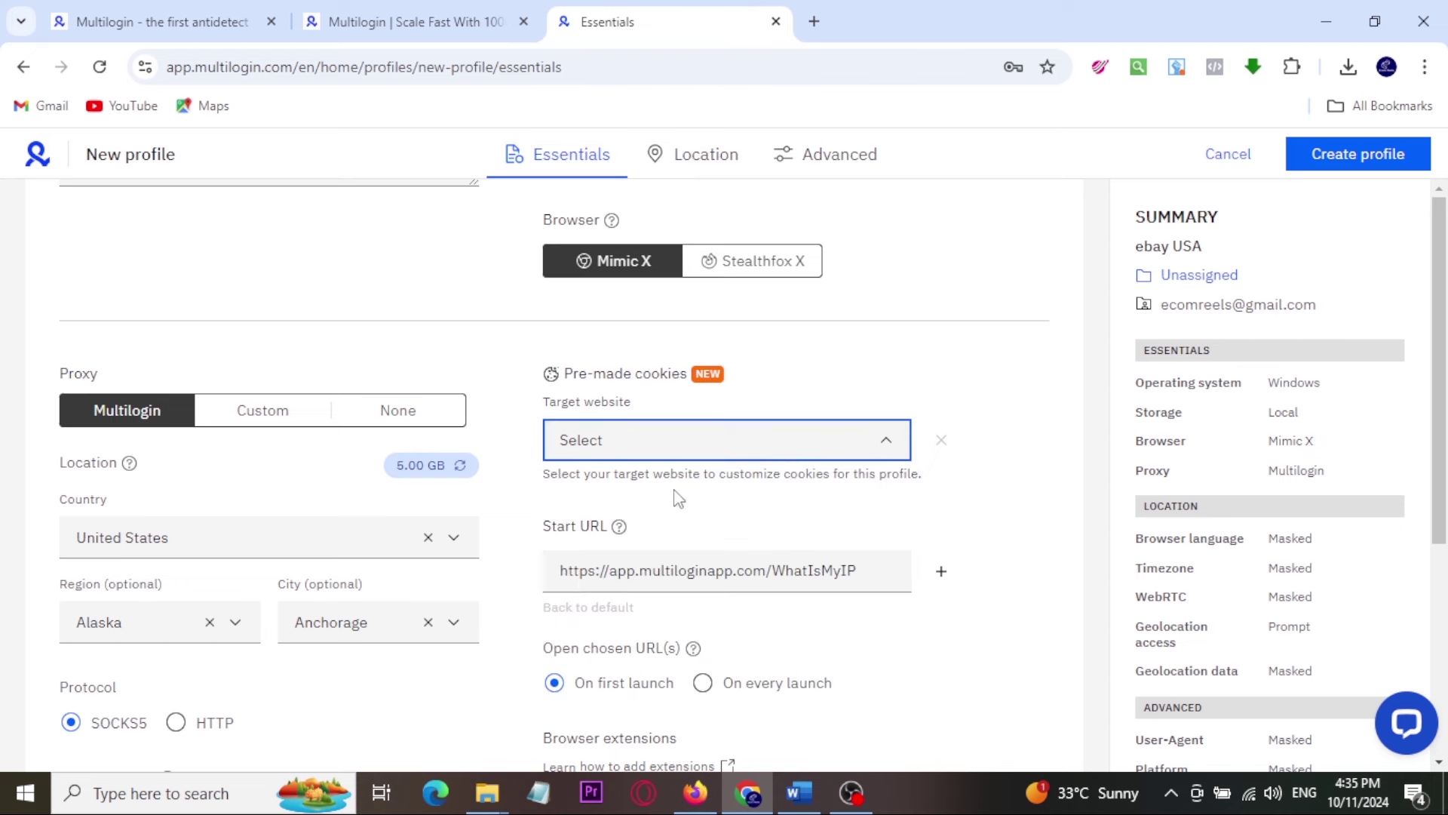
pyautogui.scroll(-3, 688, 540)
pyautogui.scroll(3, 833, 638)
pyautogui.scroll(-3, 1238, 513)
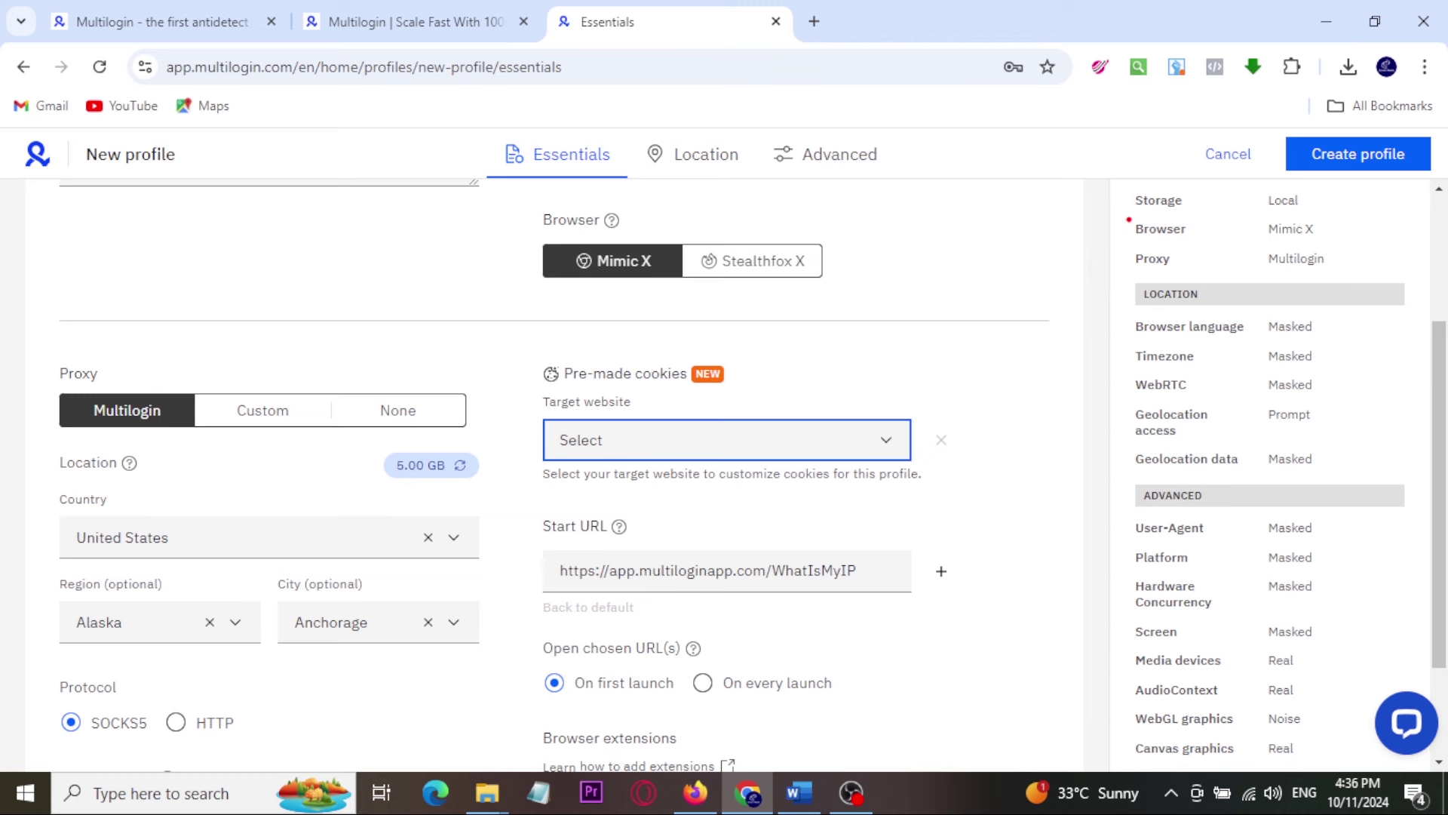
pyautogui.scroll(3, 1226, 589)
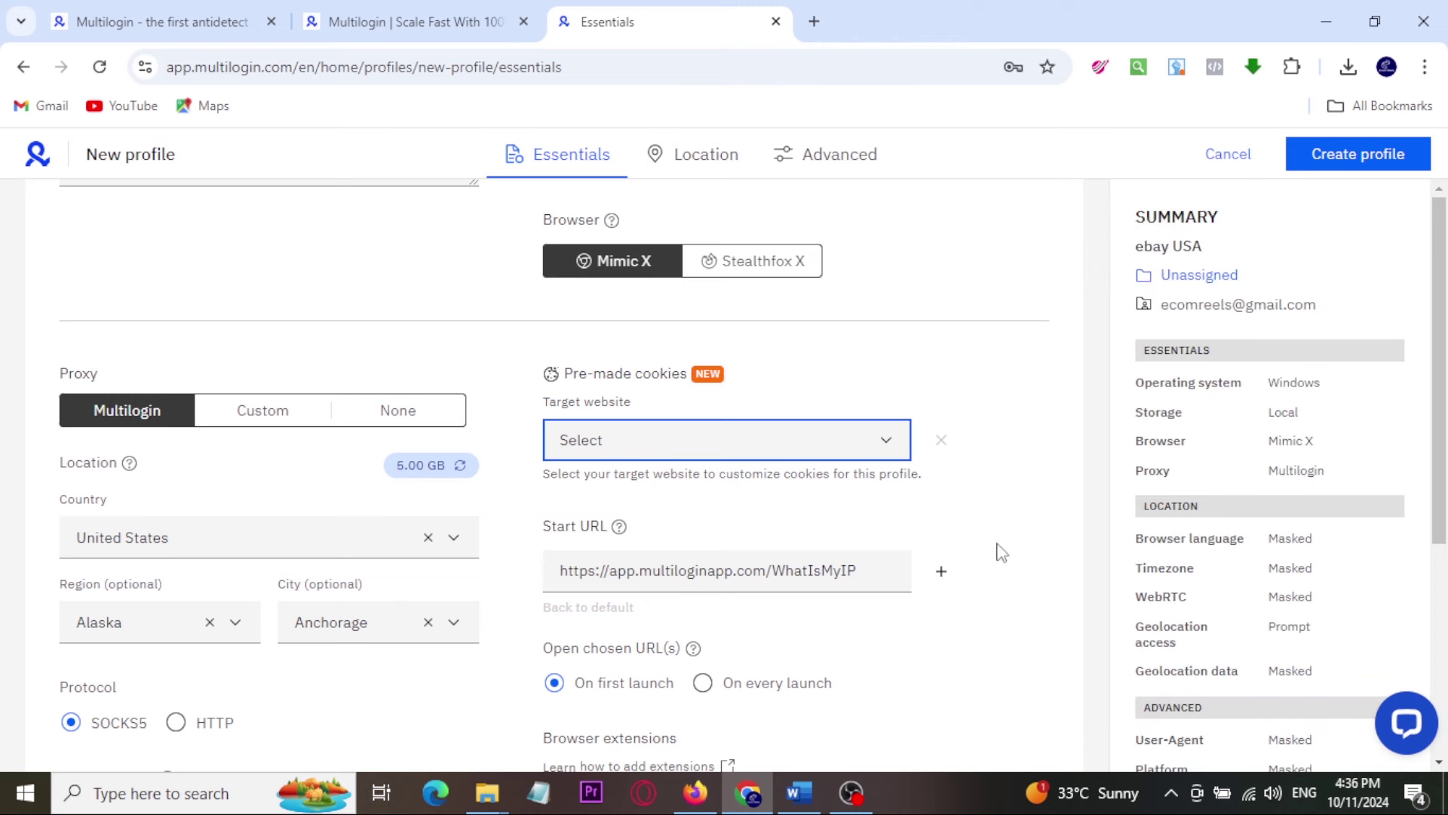
# Create the ebay USA profile and launch it in a maximized browser window.
pyautogui.scroll(5, 1041, 498)
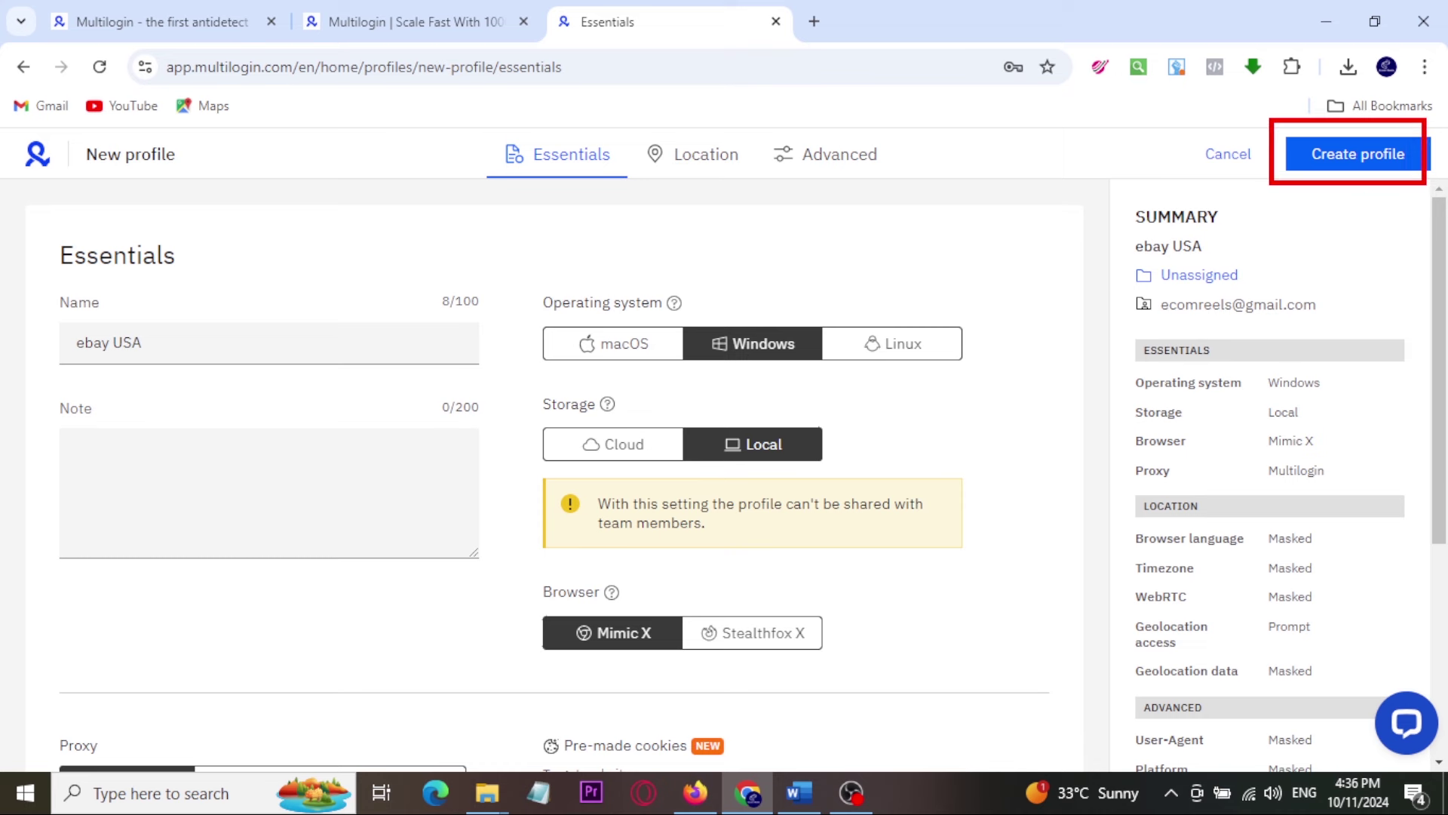
pyautogui.click(1357, 160)
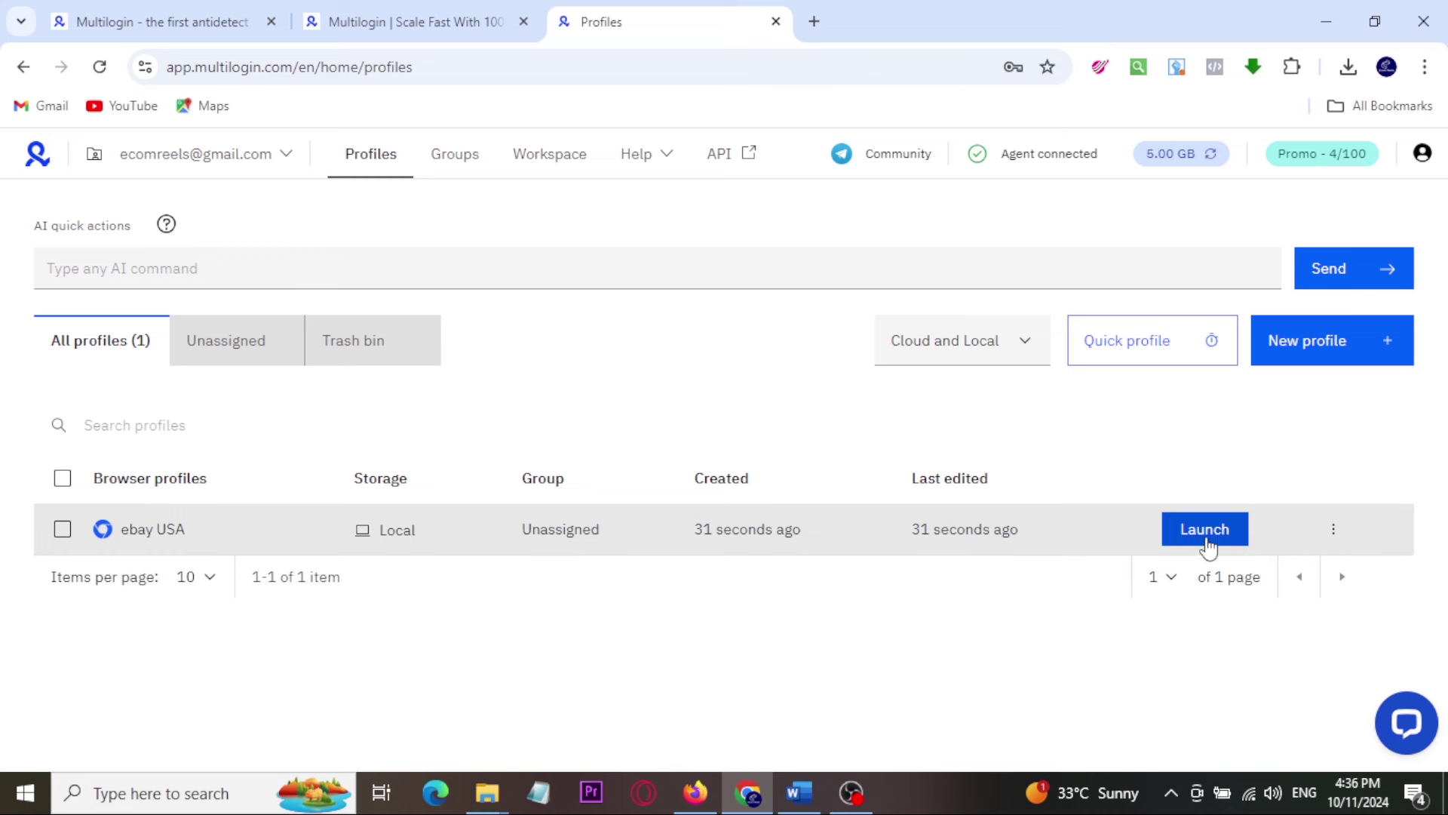
pyautogui.click(1205, 538)
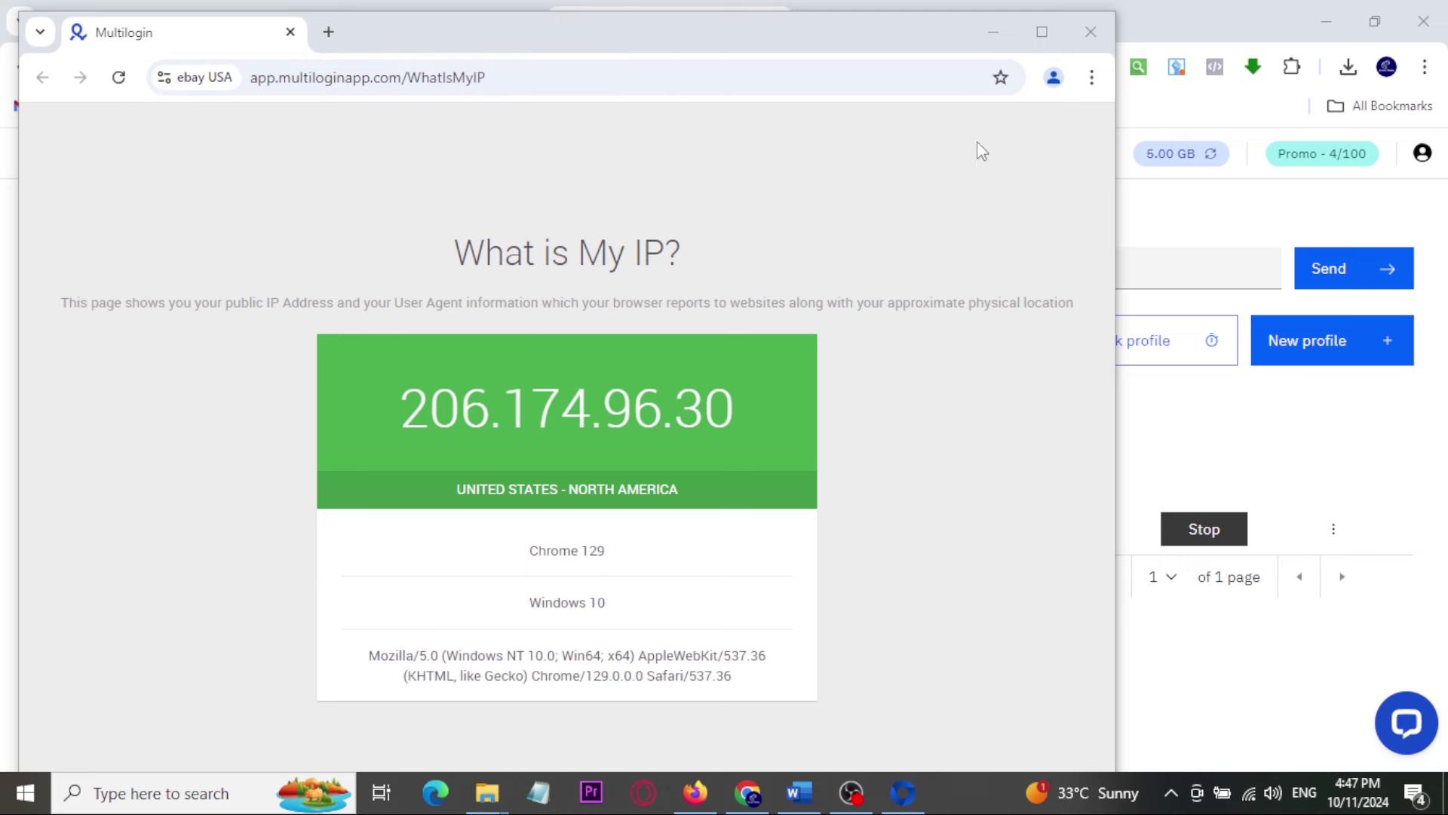
pyautogui.click(1042, 32)
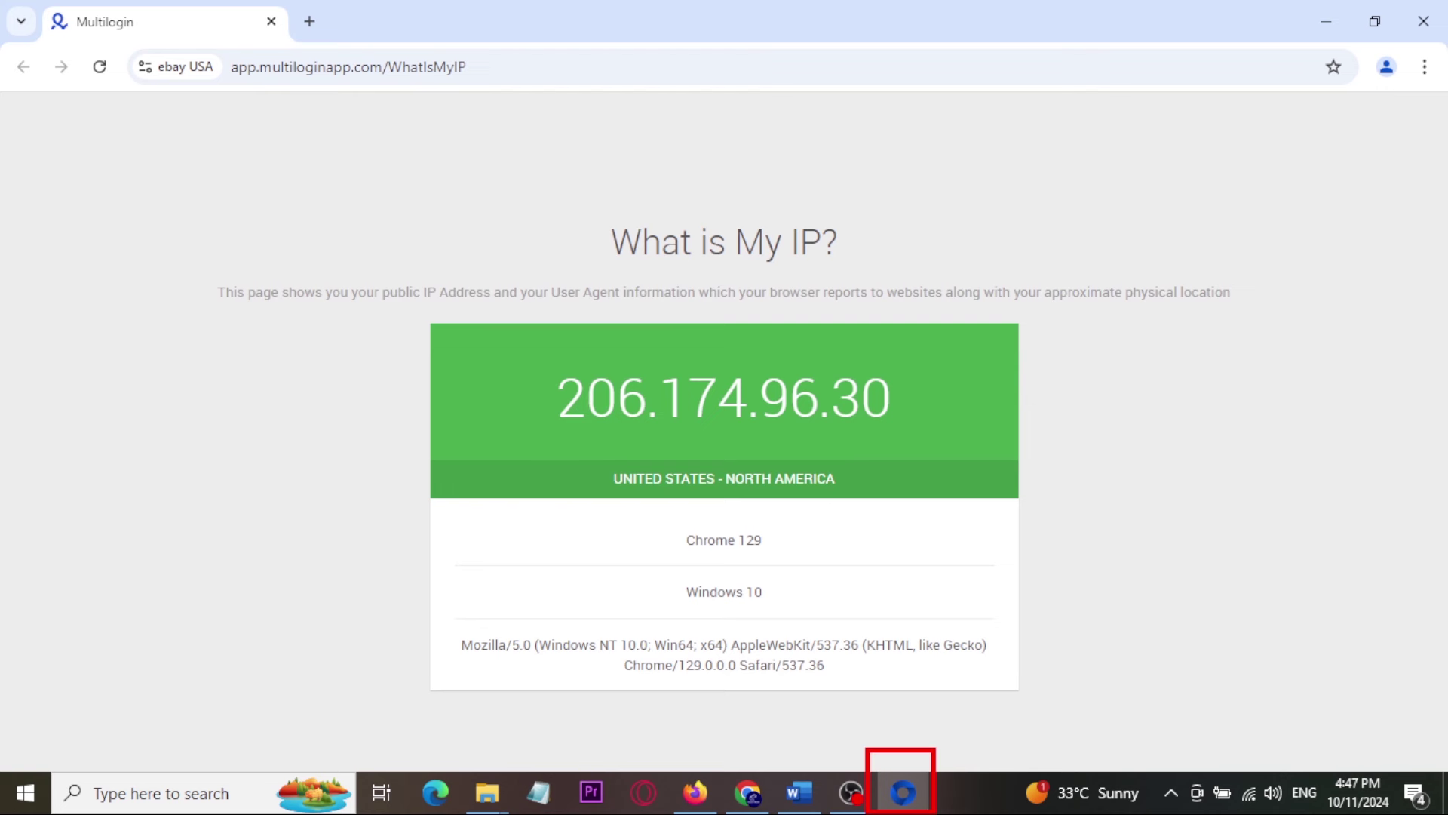
# Check the IP address and location reported in the launched profile's browser and return to the profiles list.
pyautogui.click(426, 75)
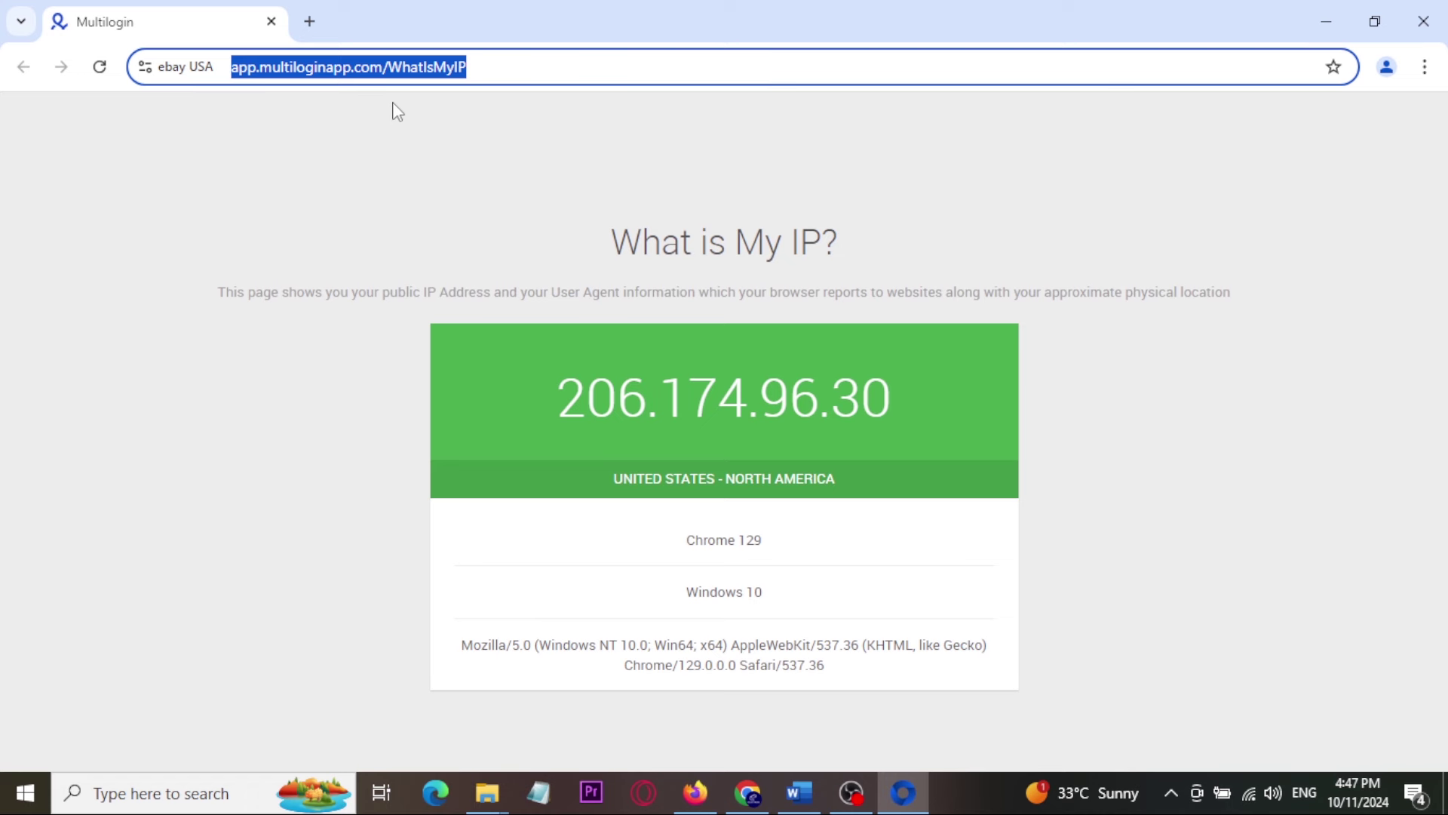
pyautogui.click(337, 181)
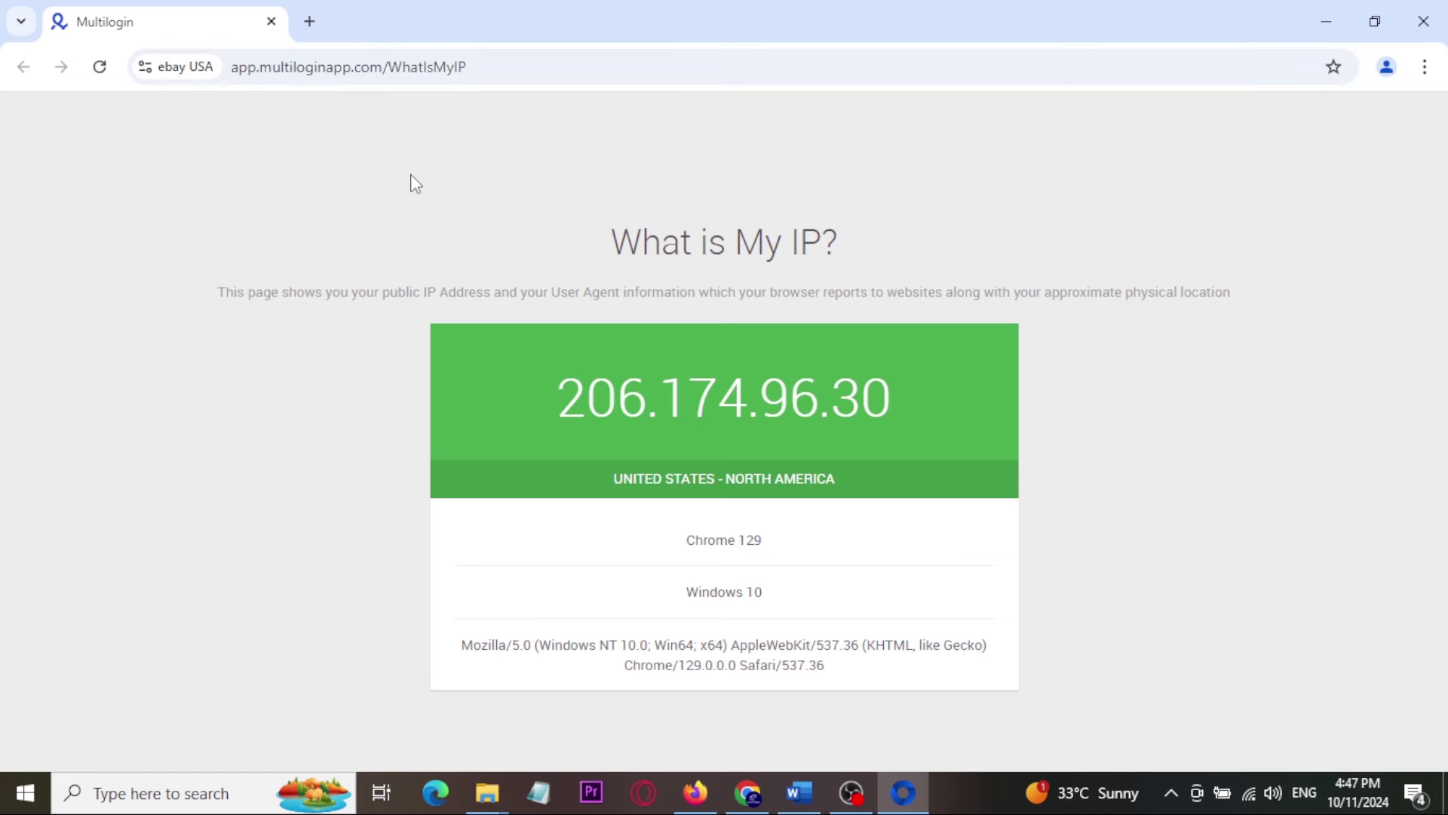
pyautogui.click(1337, 21)
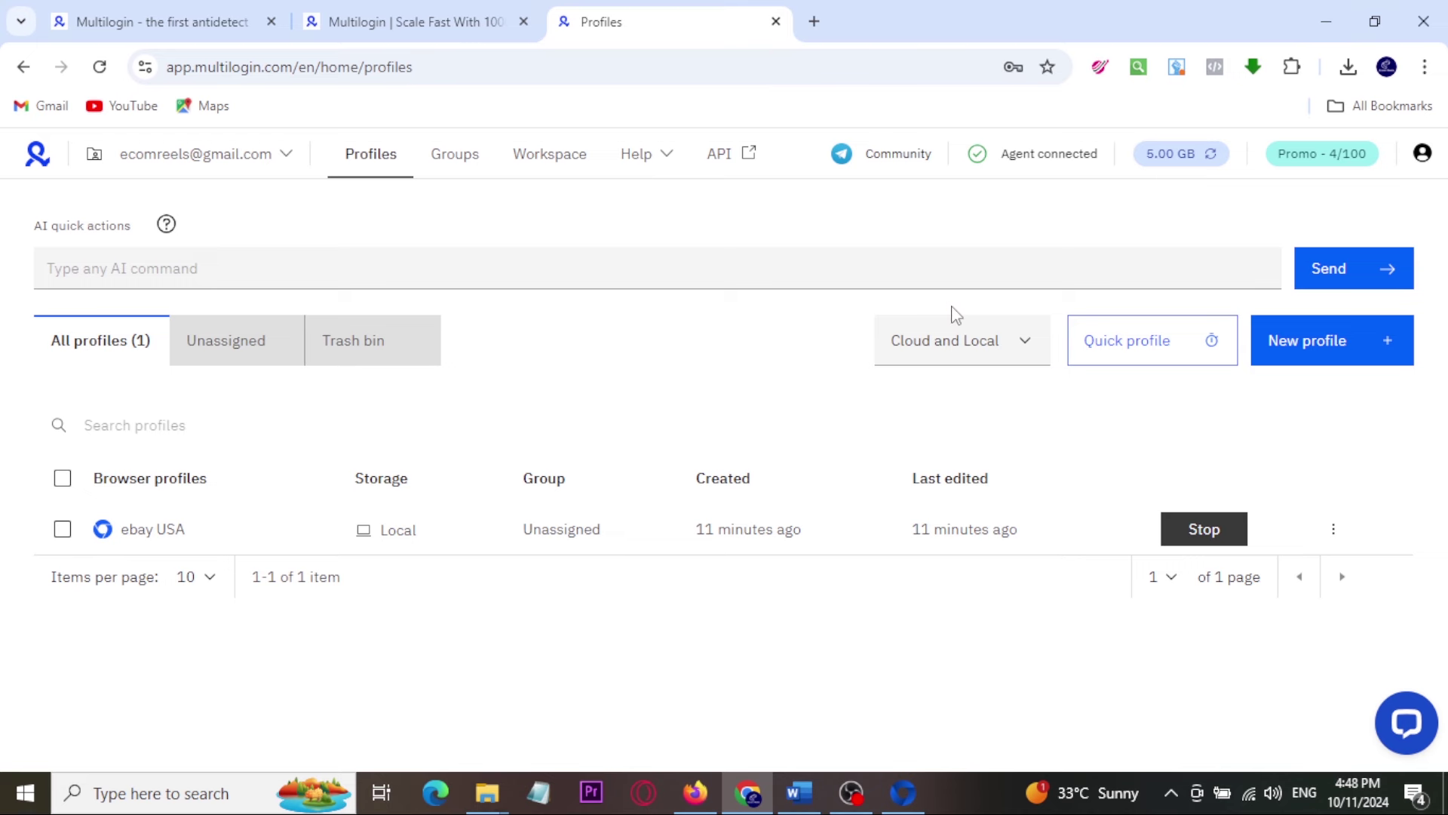
pyautogui.click(903, 790)
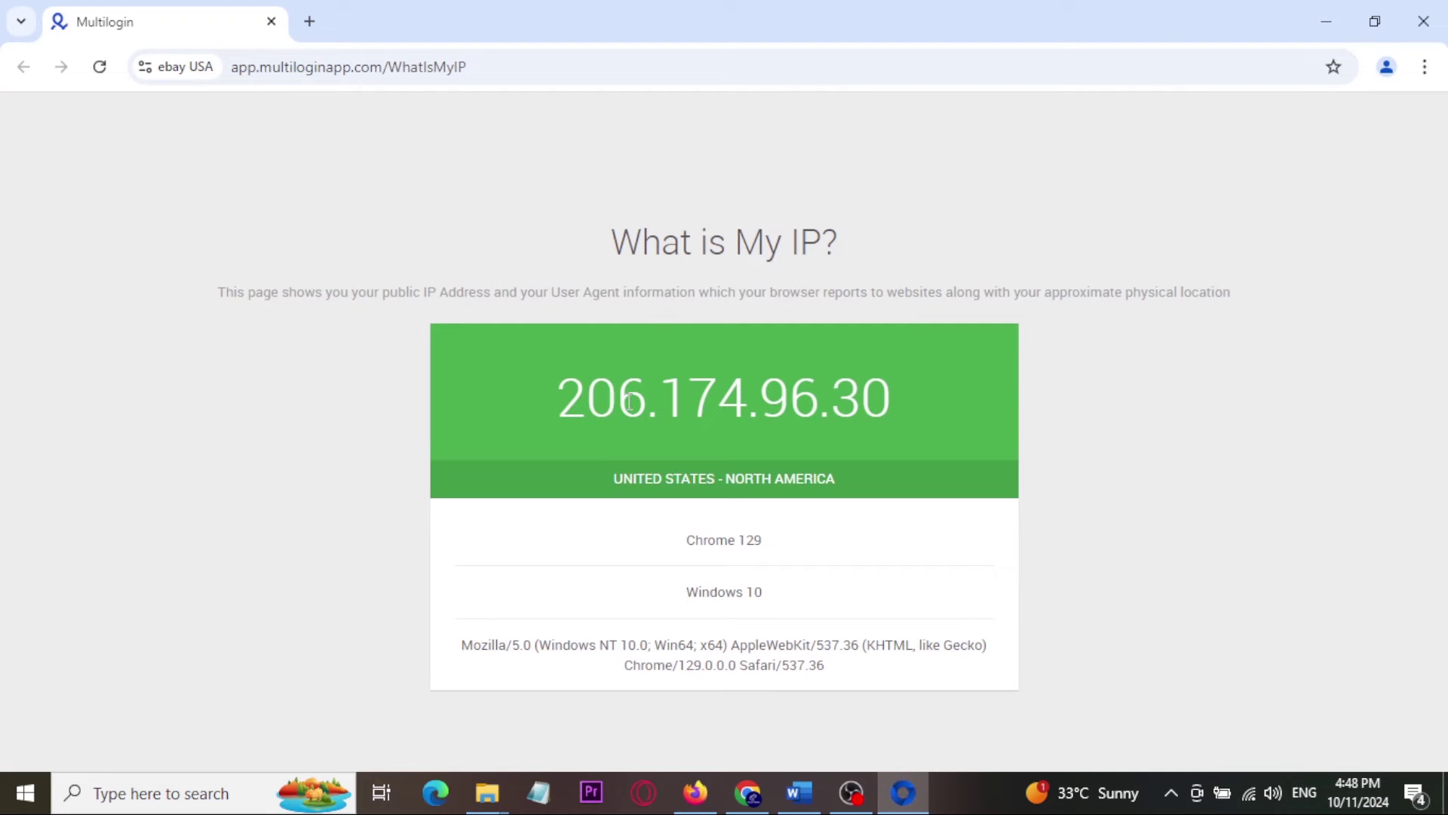
pyautogui.click(1319, 22)
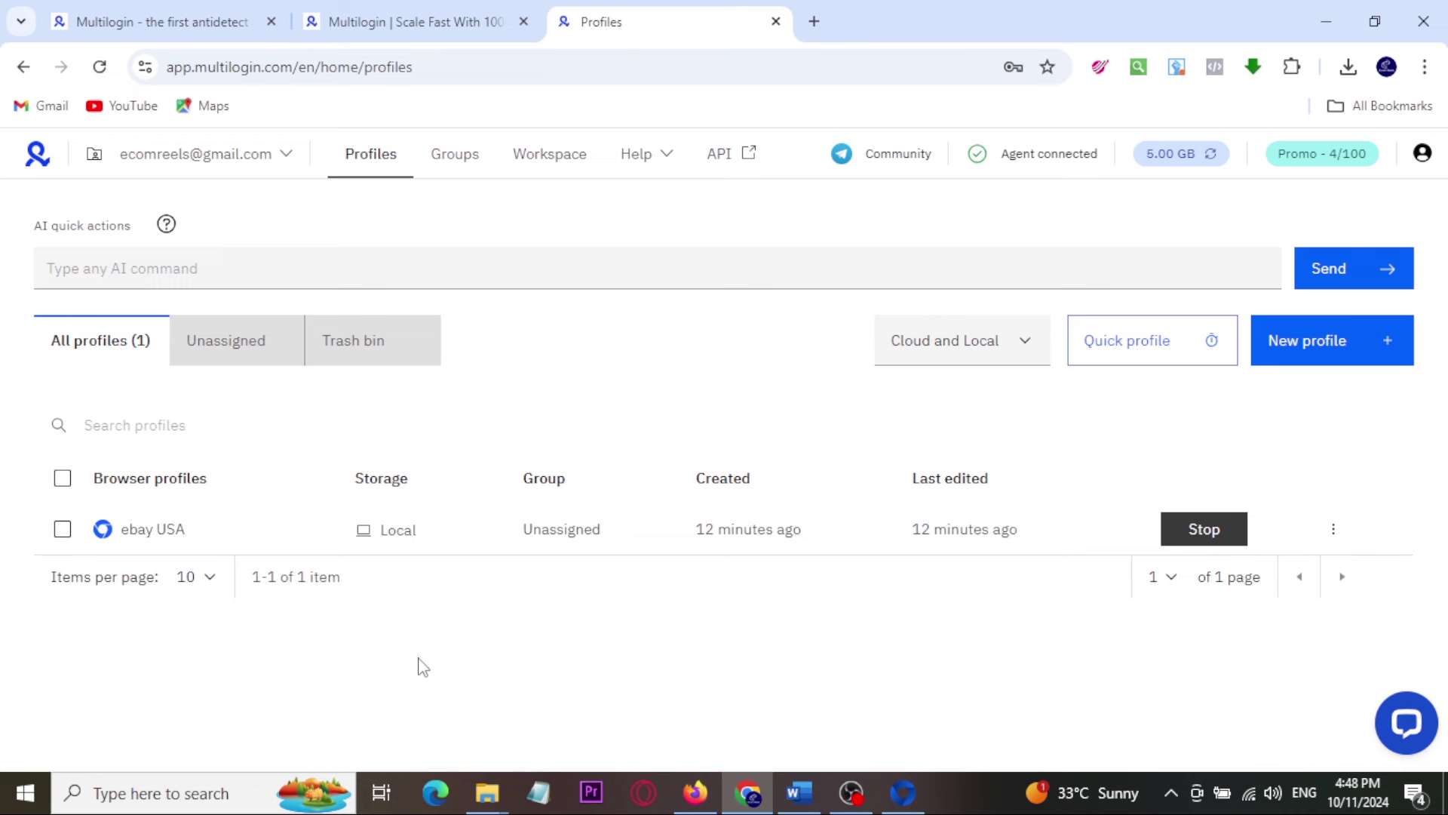
# Switch to Firefox and review the Multilogin and static proxy offers in the YouTube video's description.
pyautogui.click(695, 792)
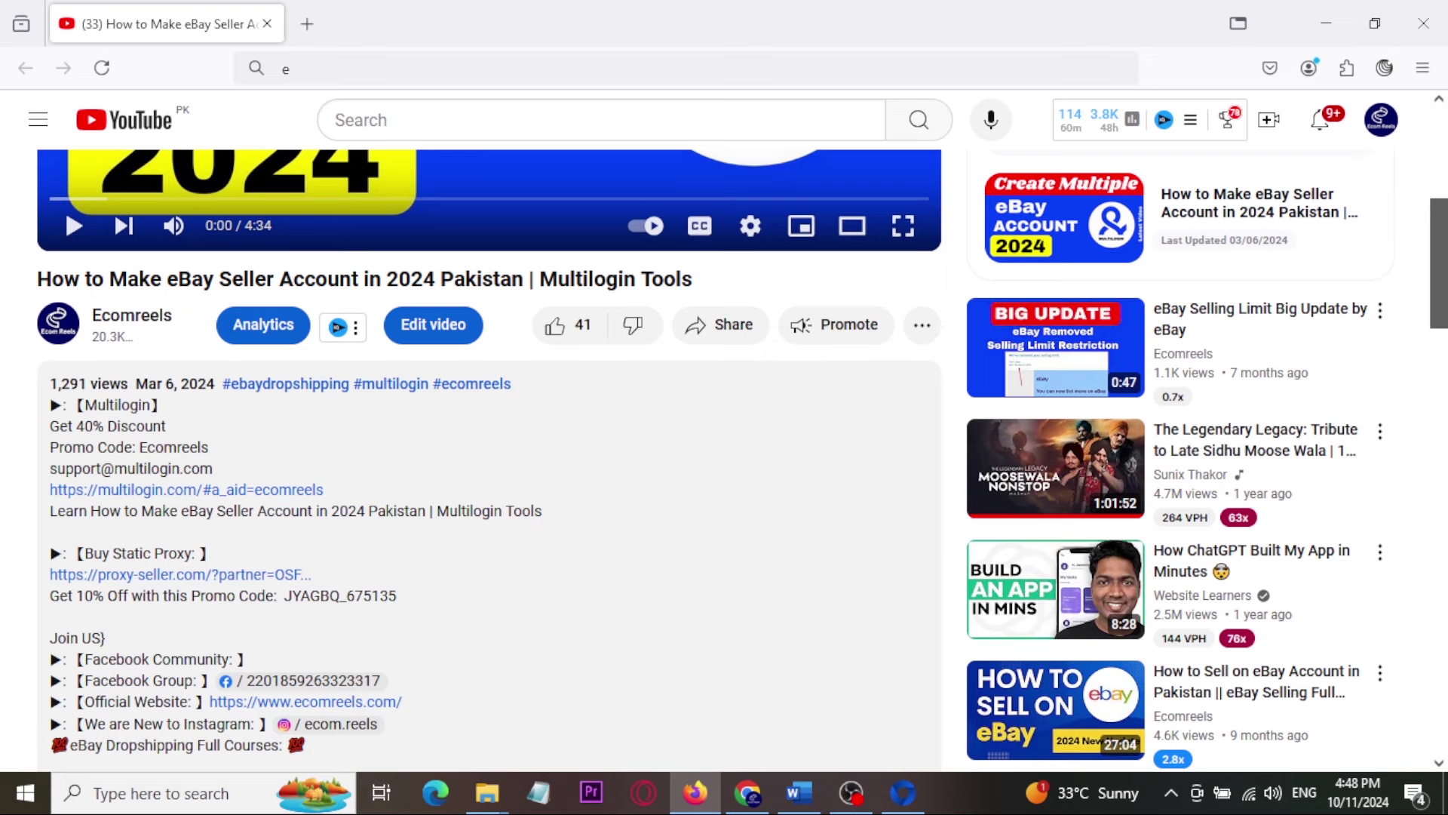
pyautogui.moveTo(12, 473); pyautogui.dragTo(457, 650)
pyautogui.moveTo(394, 562); pyautogui.dragTo(477, 519)
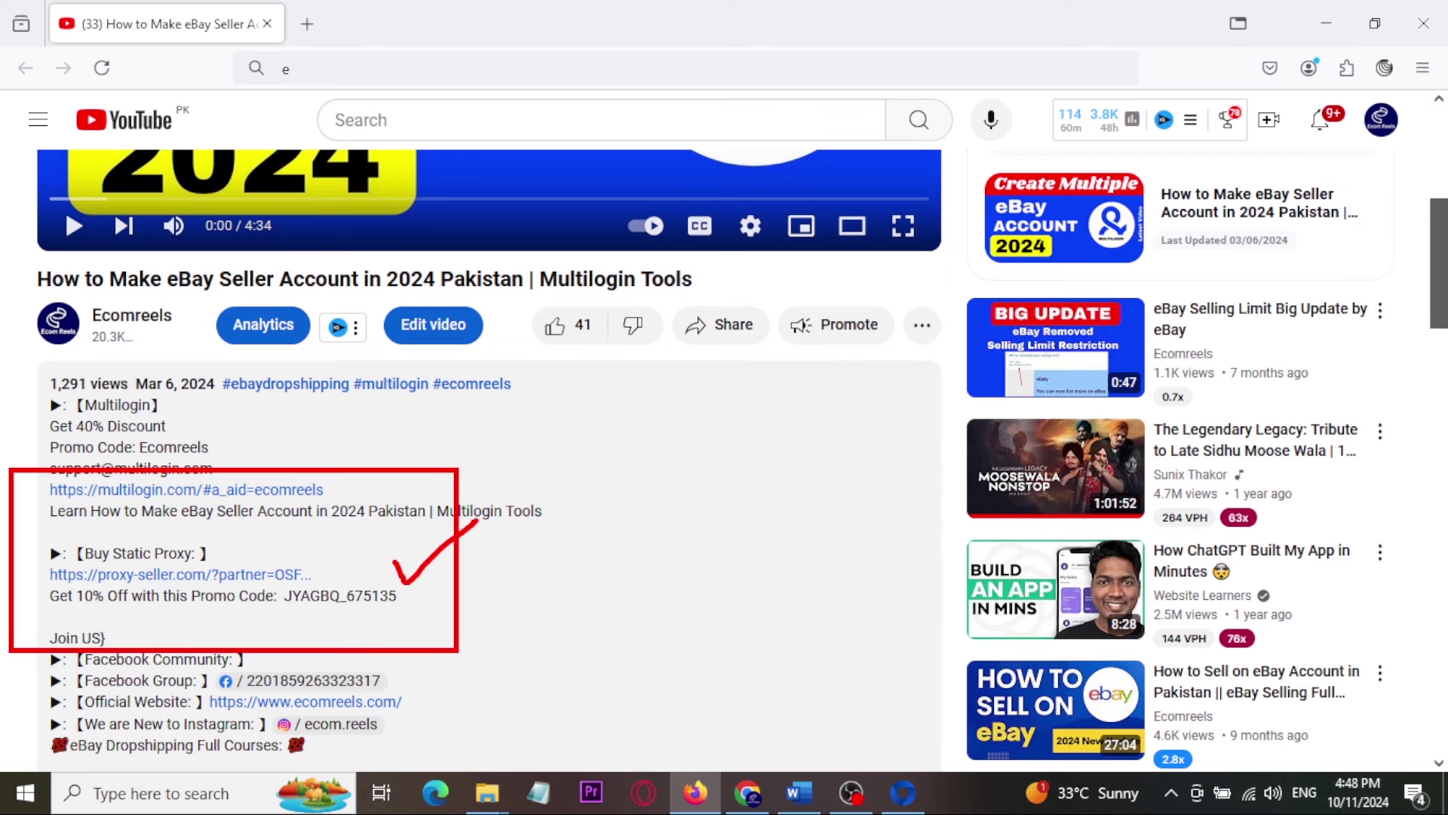
pyautogui.press('Escape')
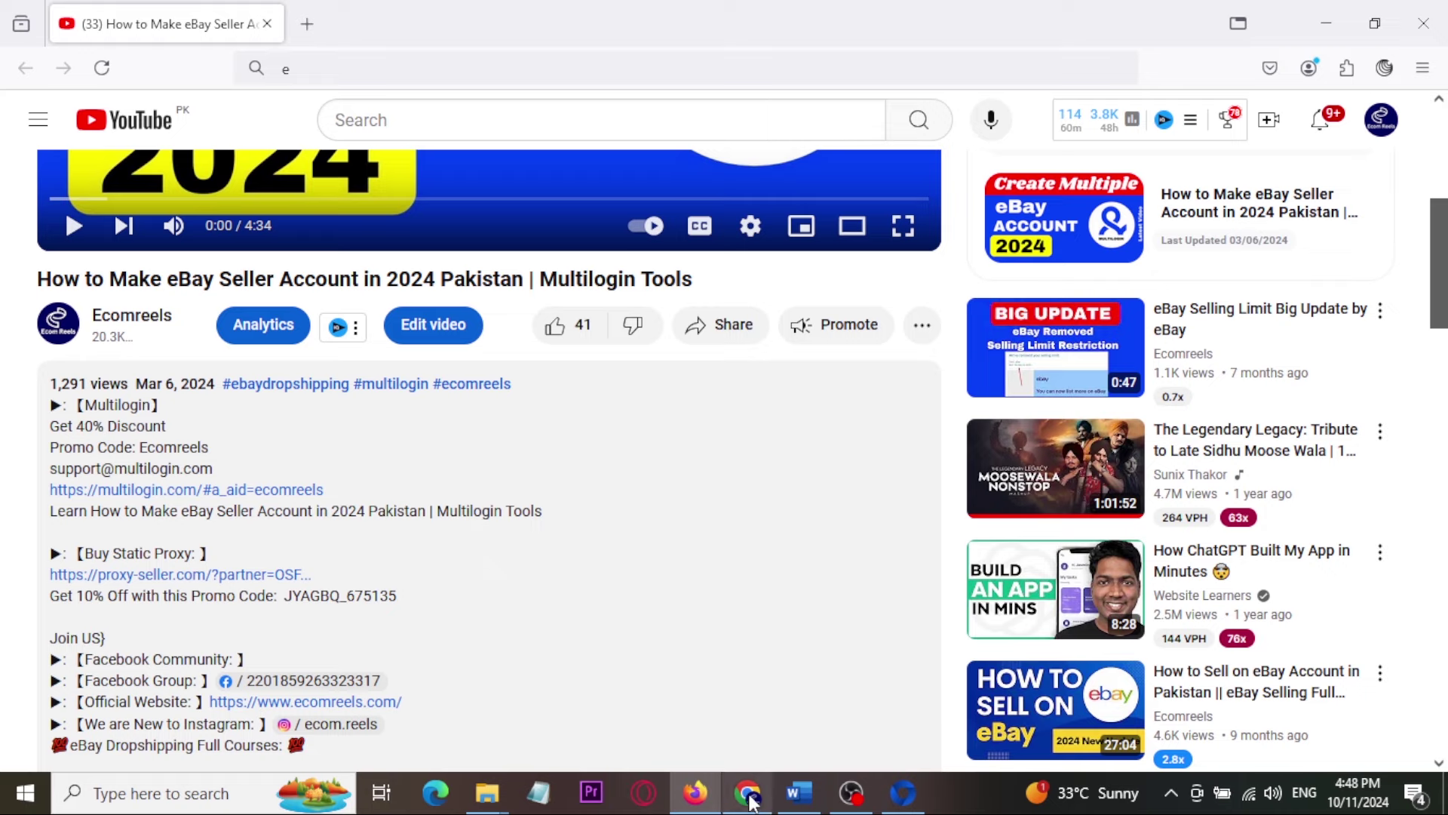
# Switch to Chrome and examine the service, location, period and IP quantity fields on the Proxy-Seller site.
pyautogui.click(751, 801)
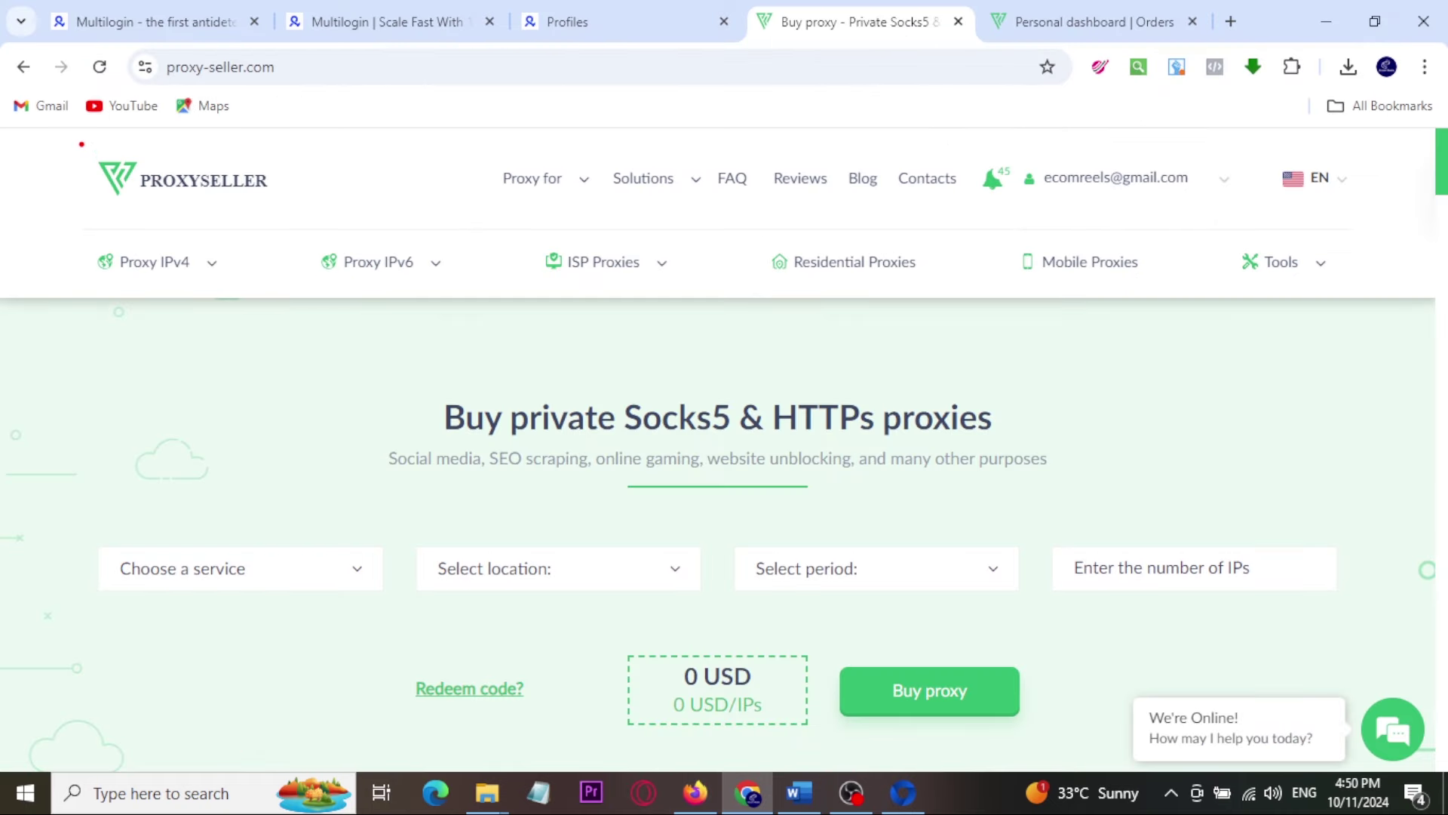
pyautogui.moveTo(82, 143); pyautogui.dragTo(297, 209)
pyautogui.hotkey('ctrl', 'z')
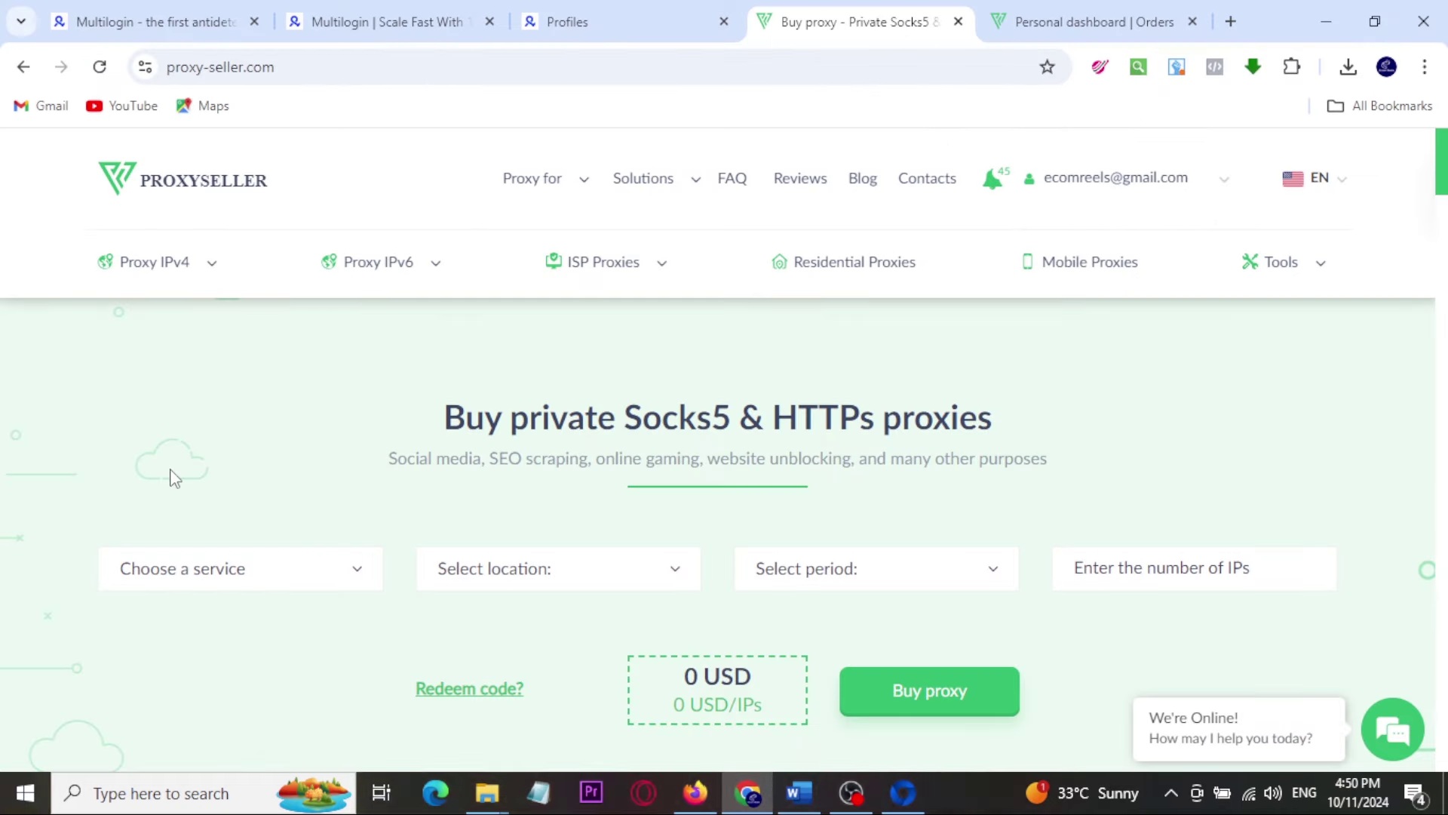
pyautogui.moveTo(107, 484)
pyautogui.mouseDown()
pyautogui.moveTo(971, 672)
pyautogui.moveTo(1341, 638)
pyautogui.mouseUp()
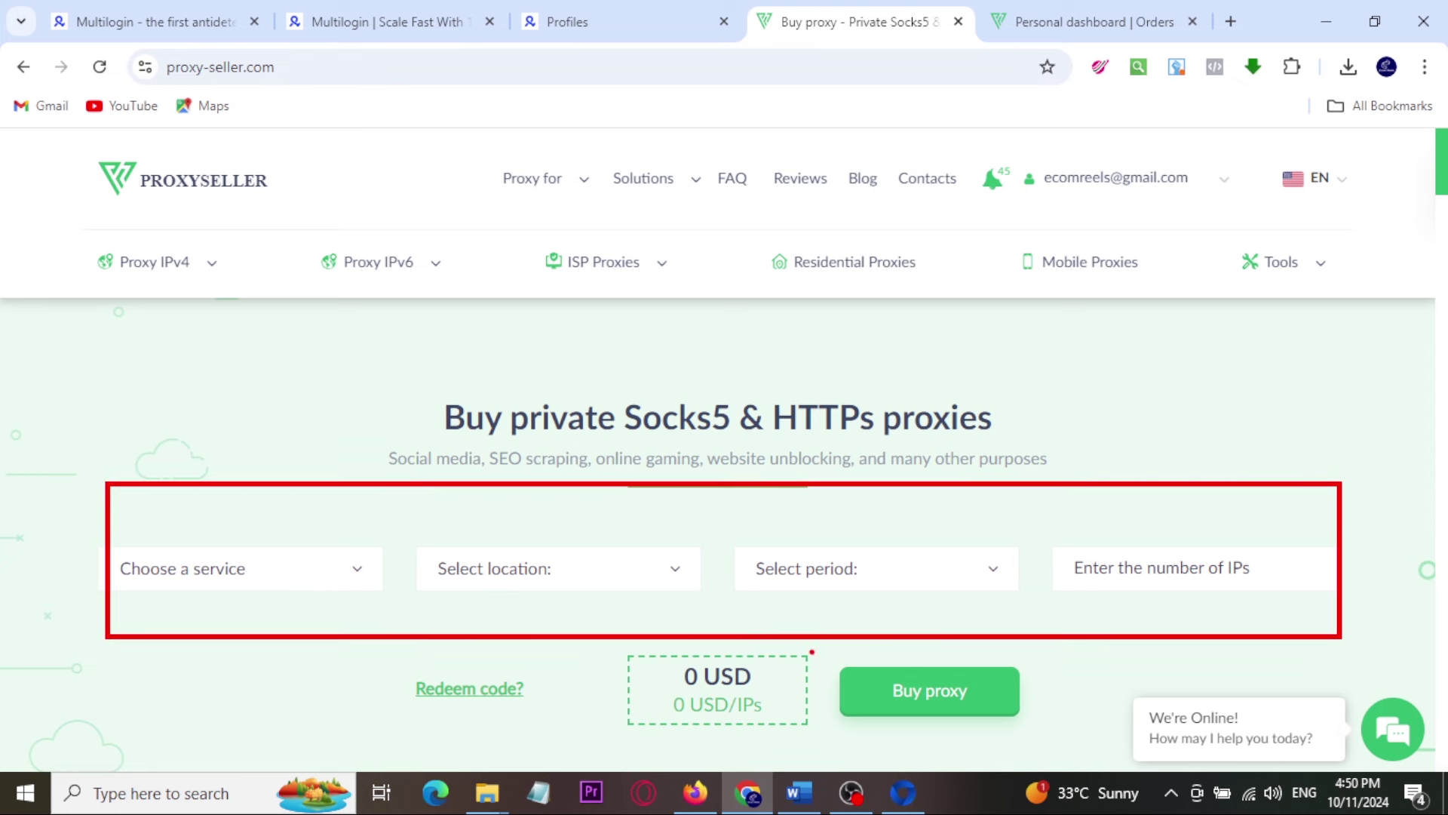
pyautogui.press('Escape')
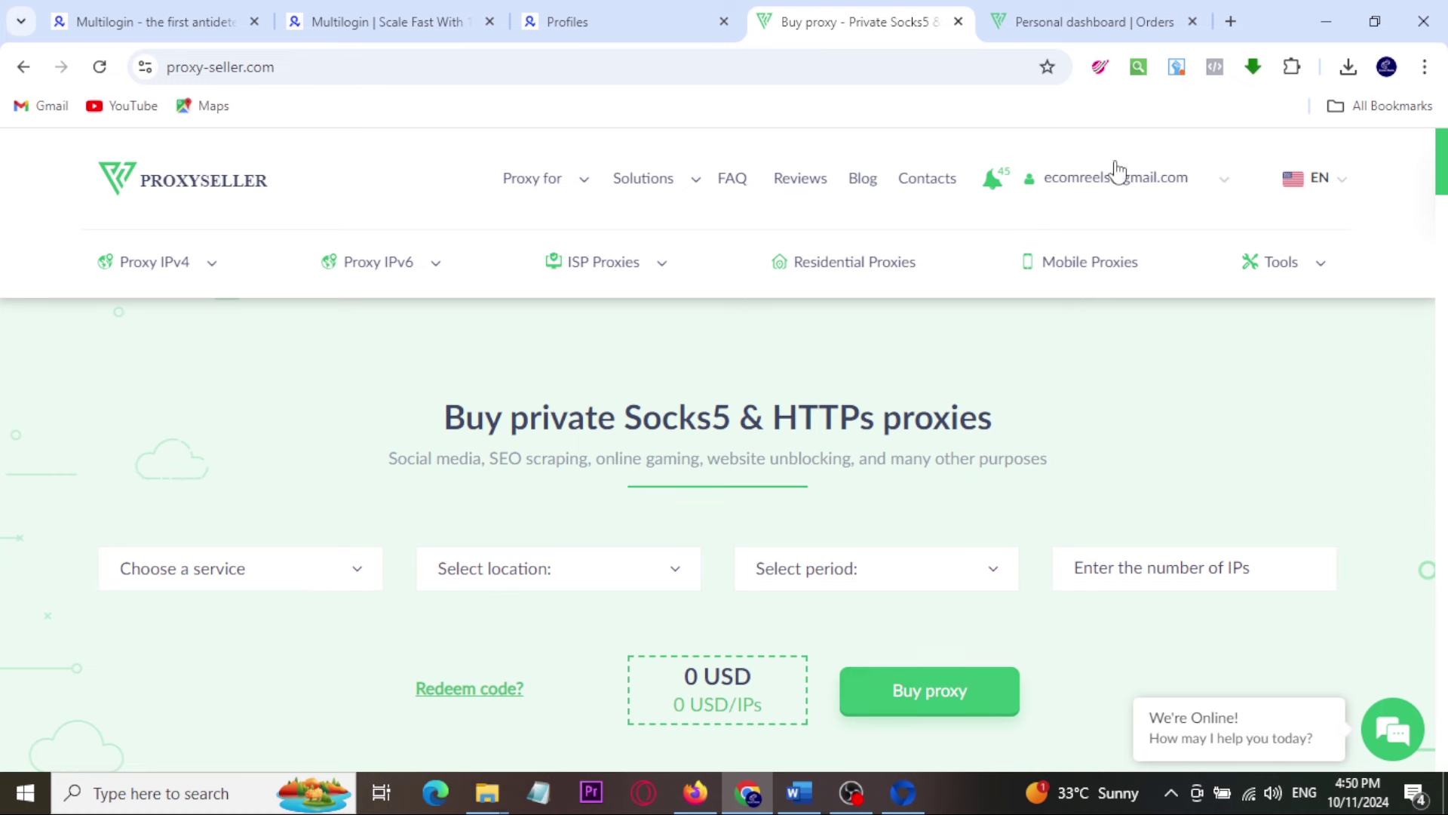
# Open the orders in the Proxy-Seller account and examine the purchased USA and England proxies.
pyautogui.click(1223, 189)
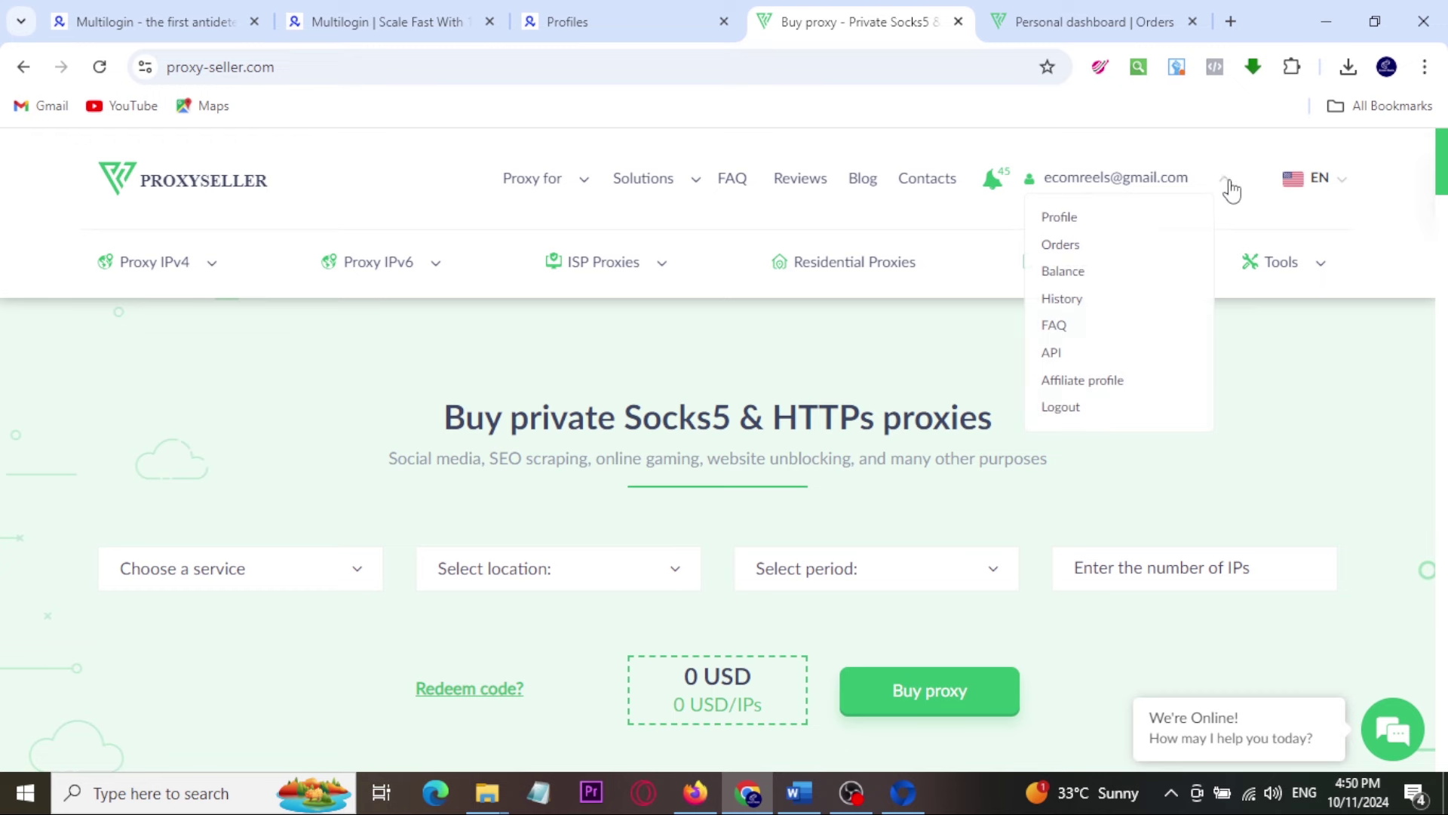
pyautogui.click(1060, 244)
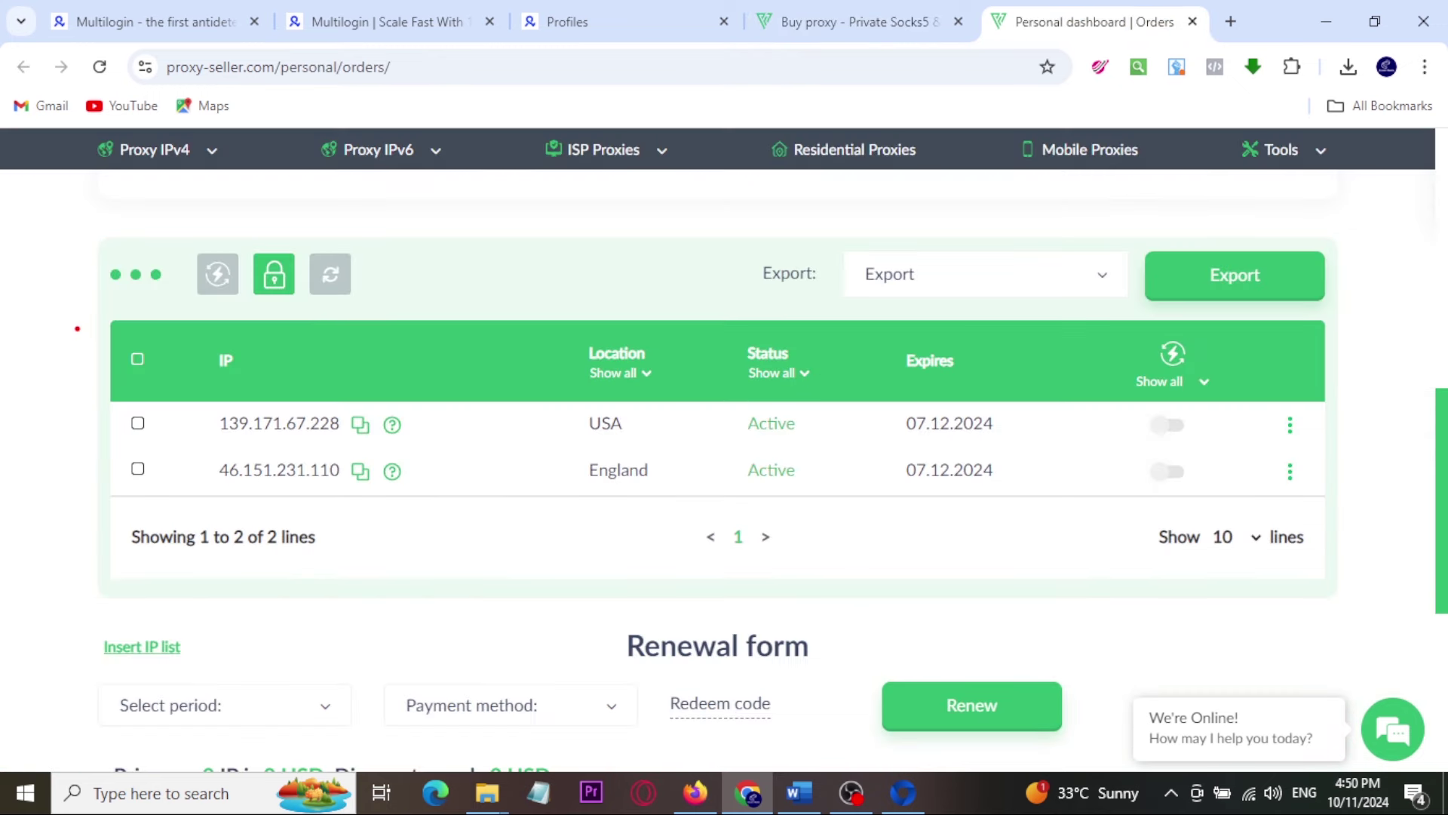
pyautogui.moveTo(77, 329)
pyautogui.mouseDown()
pyautogui.moveTo(679, 536)
pyautogui.moveTo(1308, 564)
pyautogui.mouseUp()
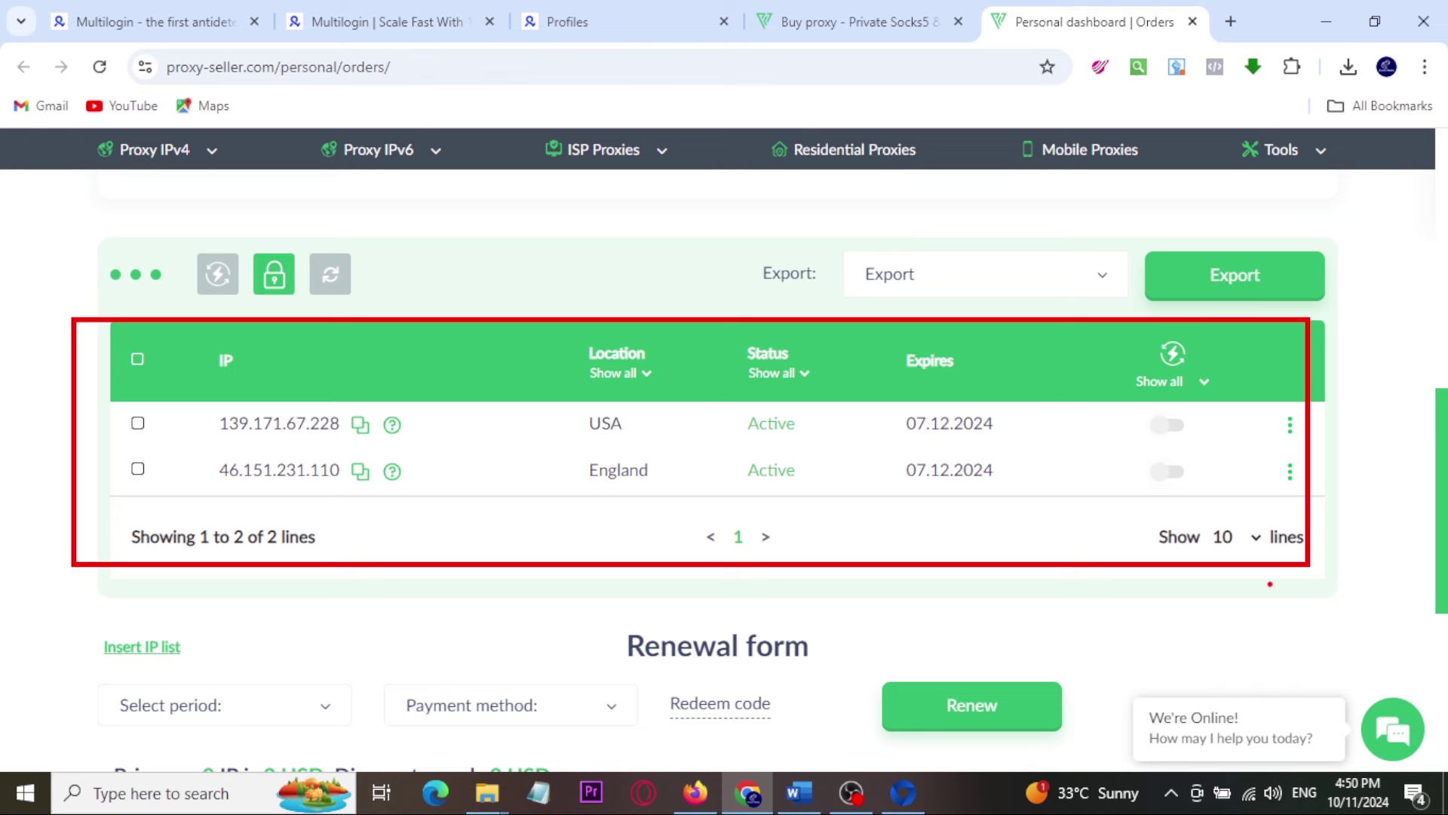
pyautogui.moveTo(341, 40); pyautogui.dragTo(412, 89)
pyautogui.press('Escape')
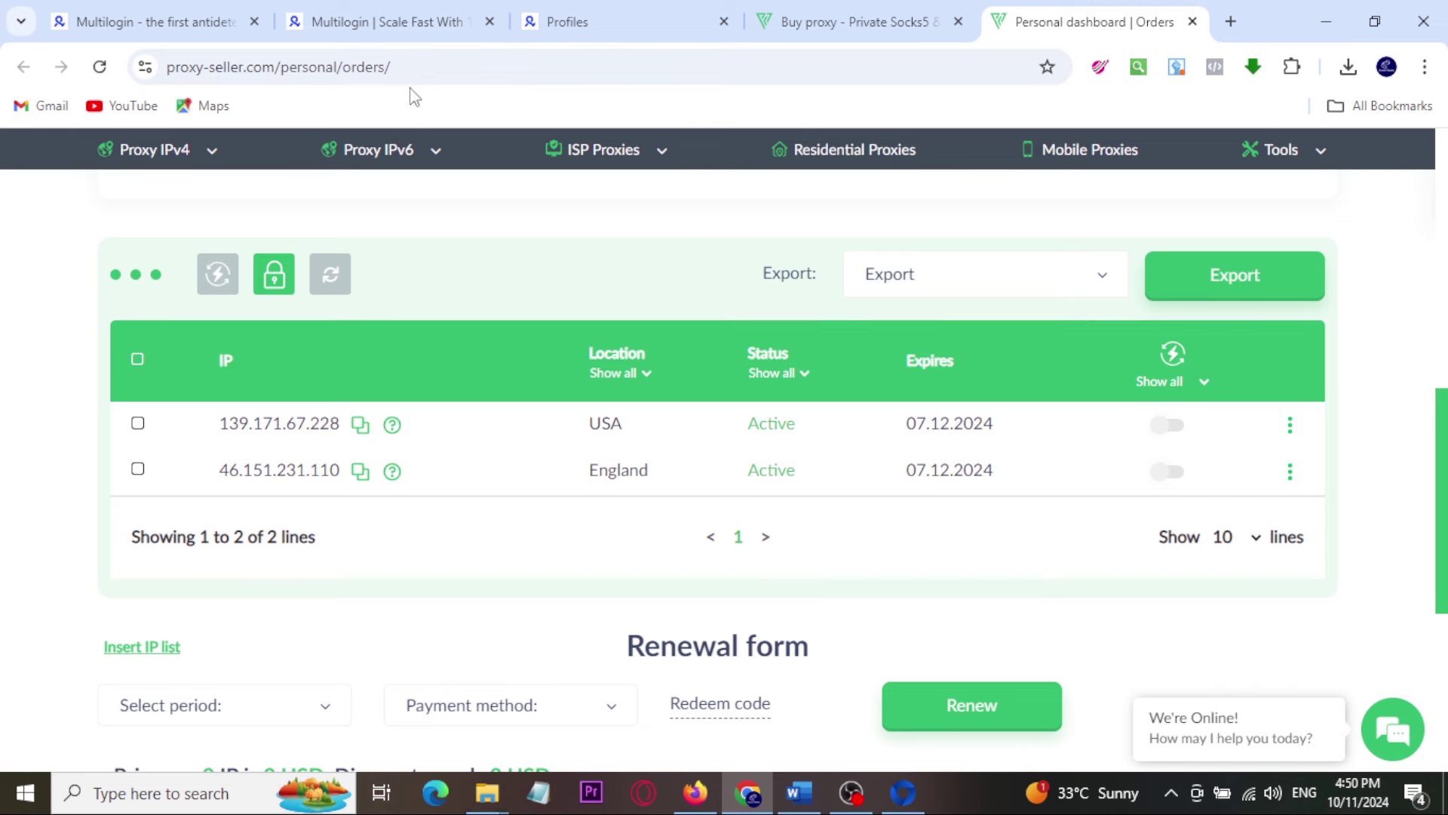
pyautogui.moveTo(373, 452); pyautogui.dragTo(417, 488)
pyautogui.moveTo(387, 554)
pyautogui.mouseDown()
pyautogui.moveTo(394, 494)
pyautogui.moveTo(417, 520)
pyautogui.mouseUp()
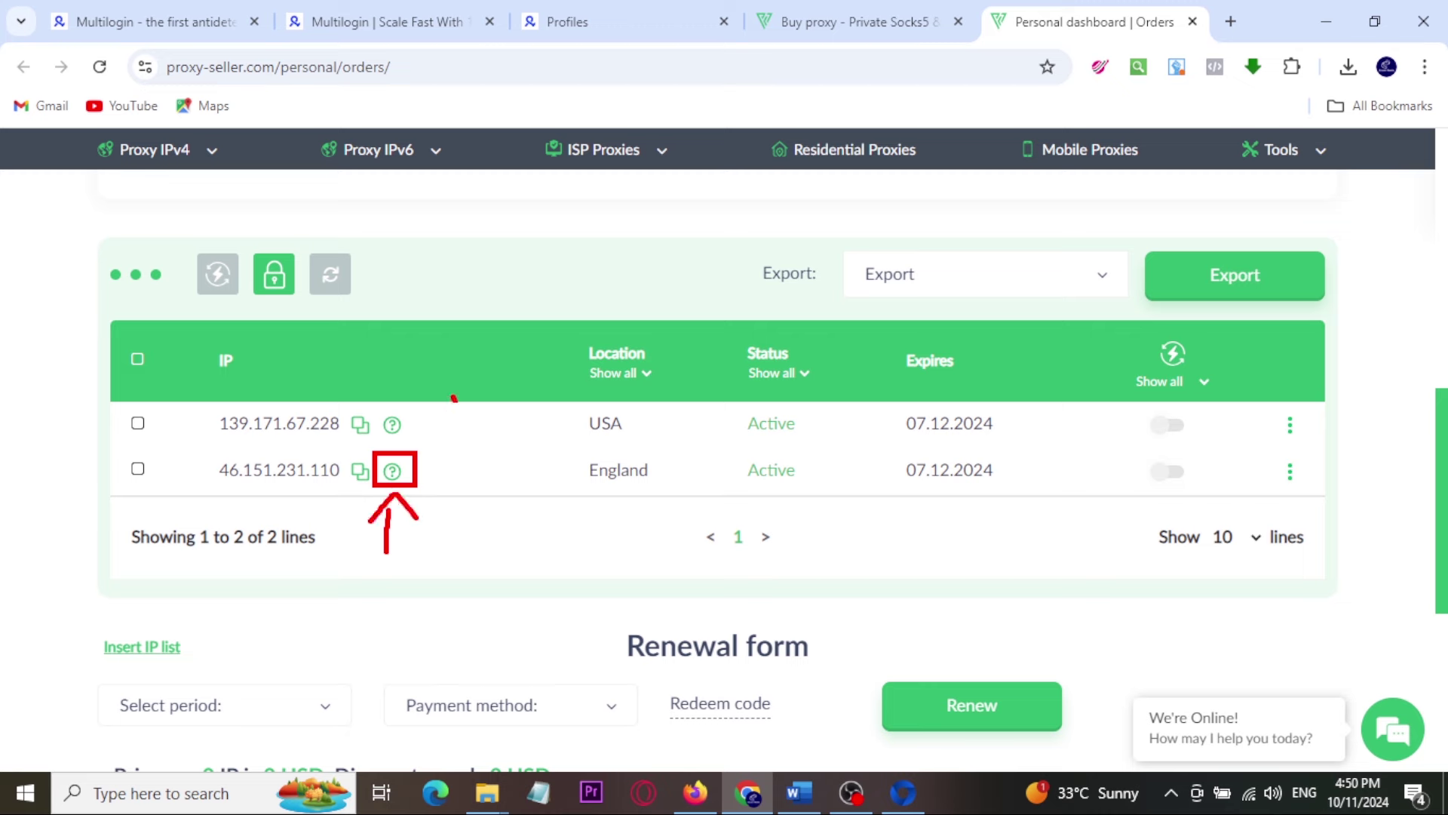
pyautogui.moveTo(453, 398); pyautogui.dragTo(521, 370)
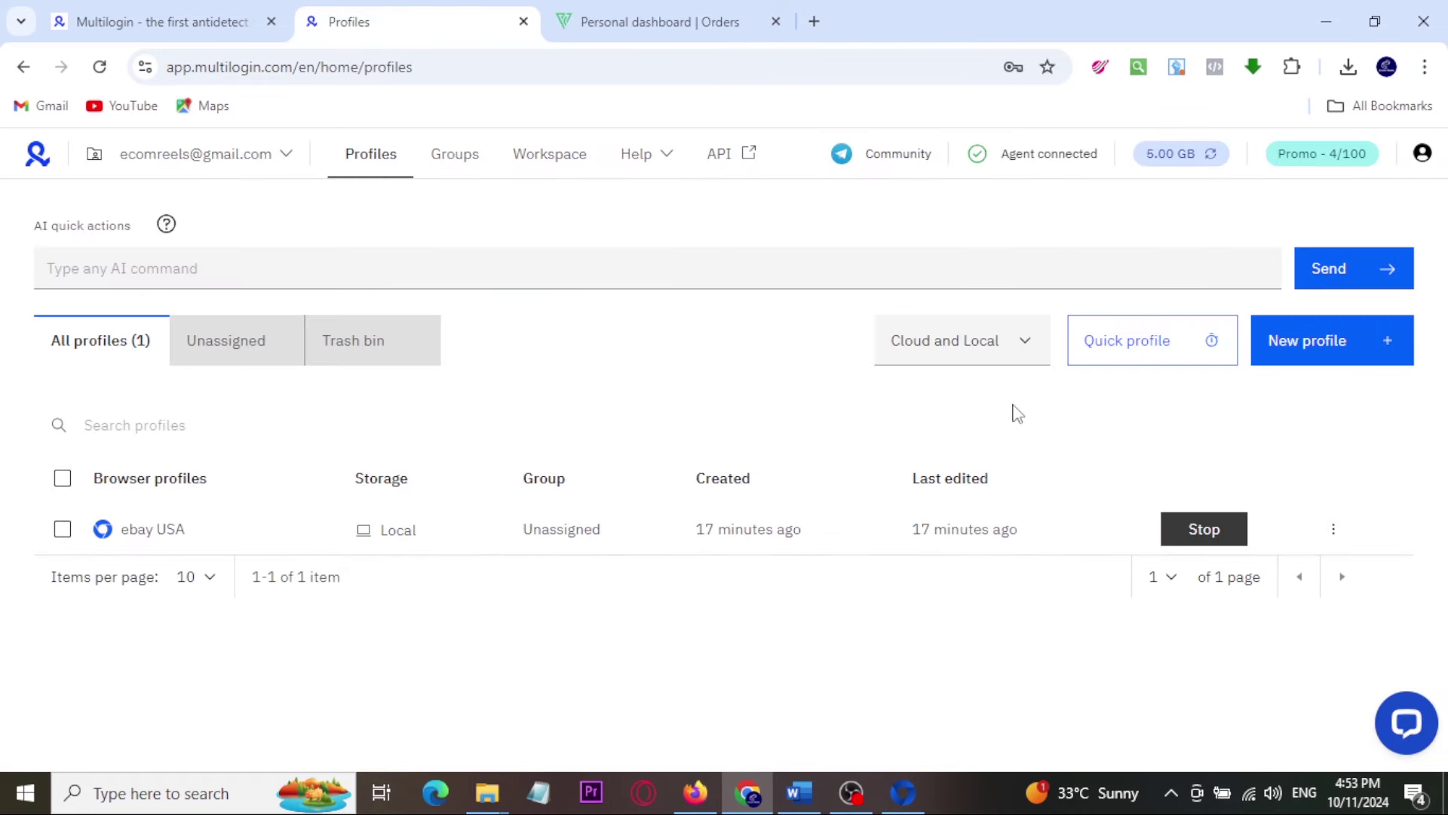
# Start a new Multilogin profile and name it "Static IP UK".
pyautogui.click(1303, 353)
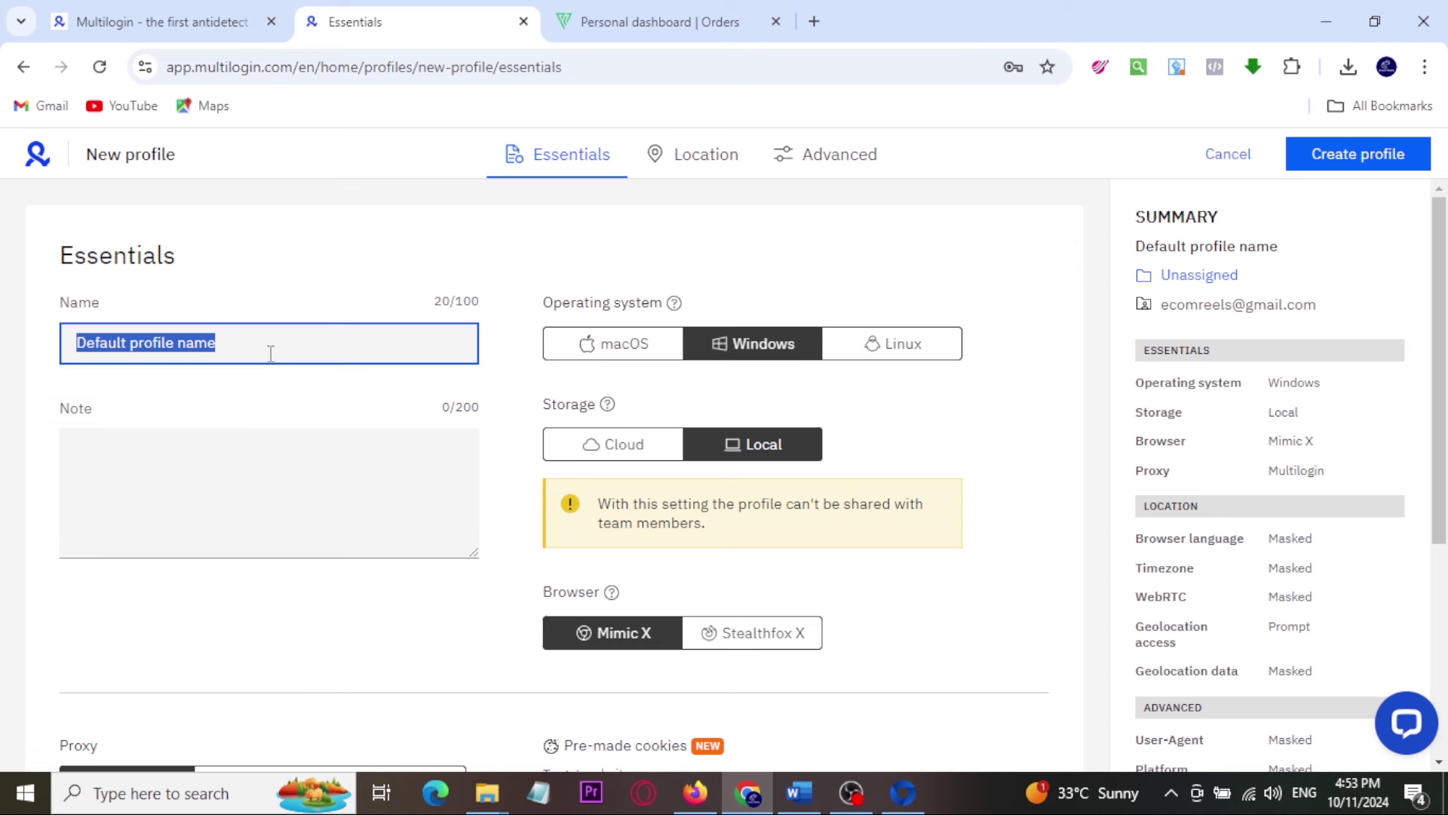
pyautogui.write('Static')
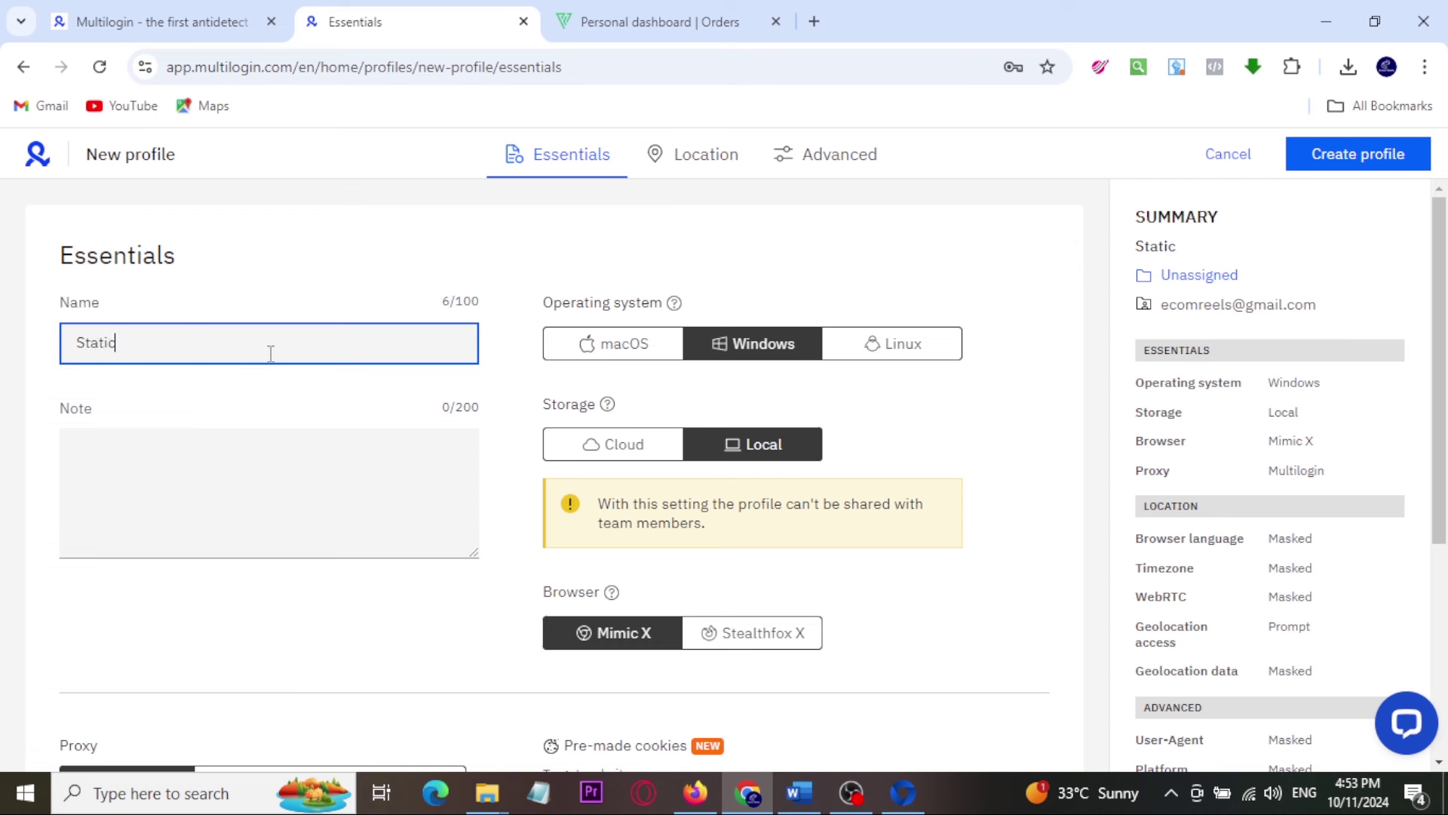
pyautogui.write(' IP UK')
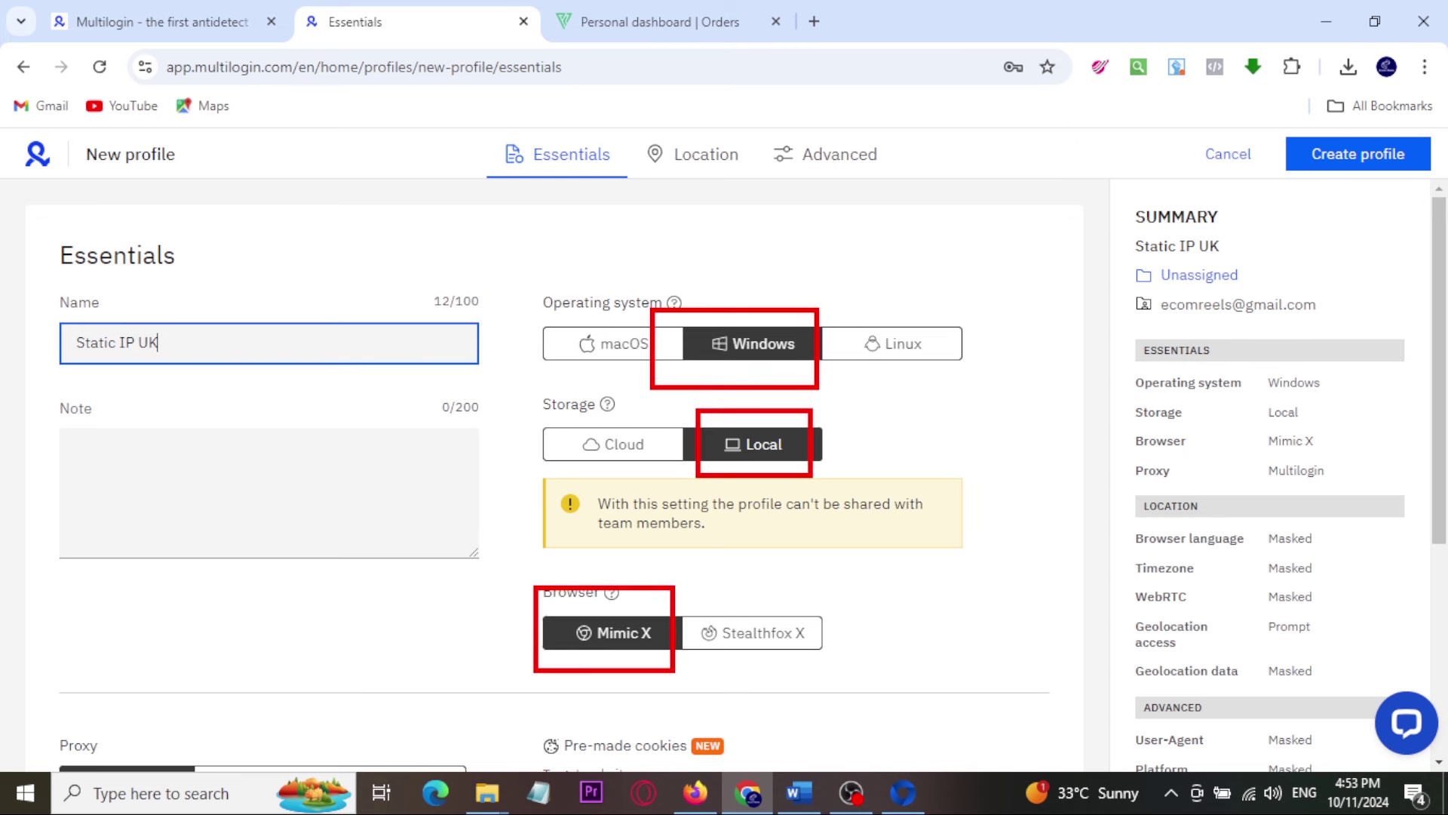
# Set the new profile's proxy type to Custom and its protocol to SOCKS5.
pyautogui.scroll(-1, 418, 529)
pyautogui.scroll(-4, 418, 530)
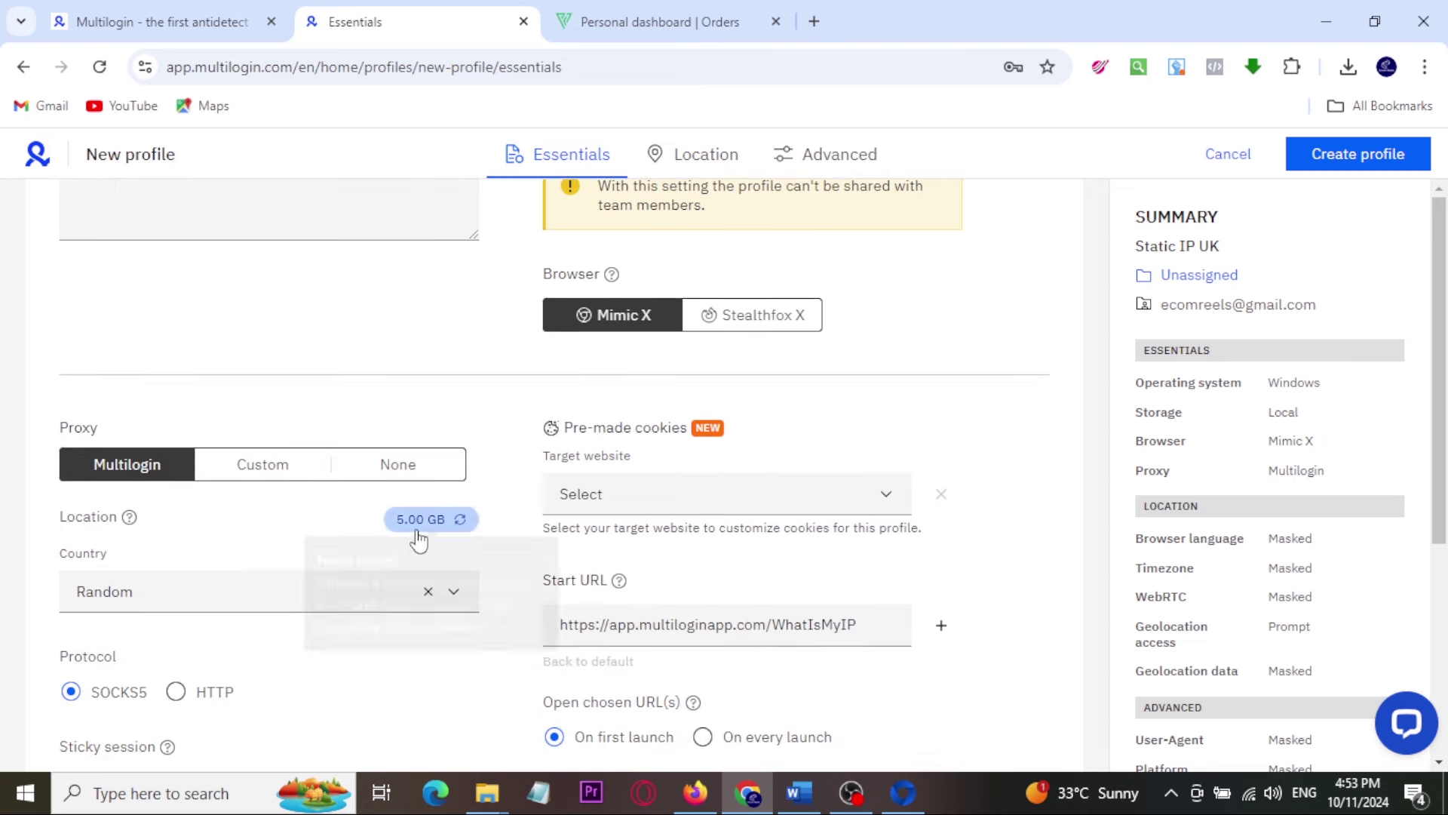
pyautogui.click(256, 462)
pyautogui.scroll(-1, 262, 500)
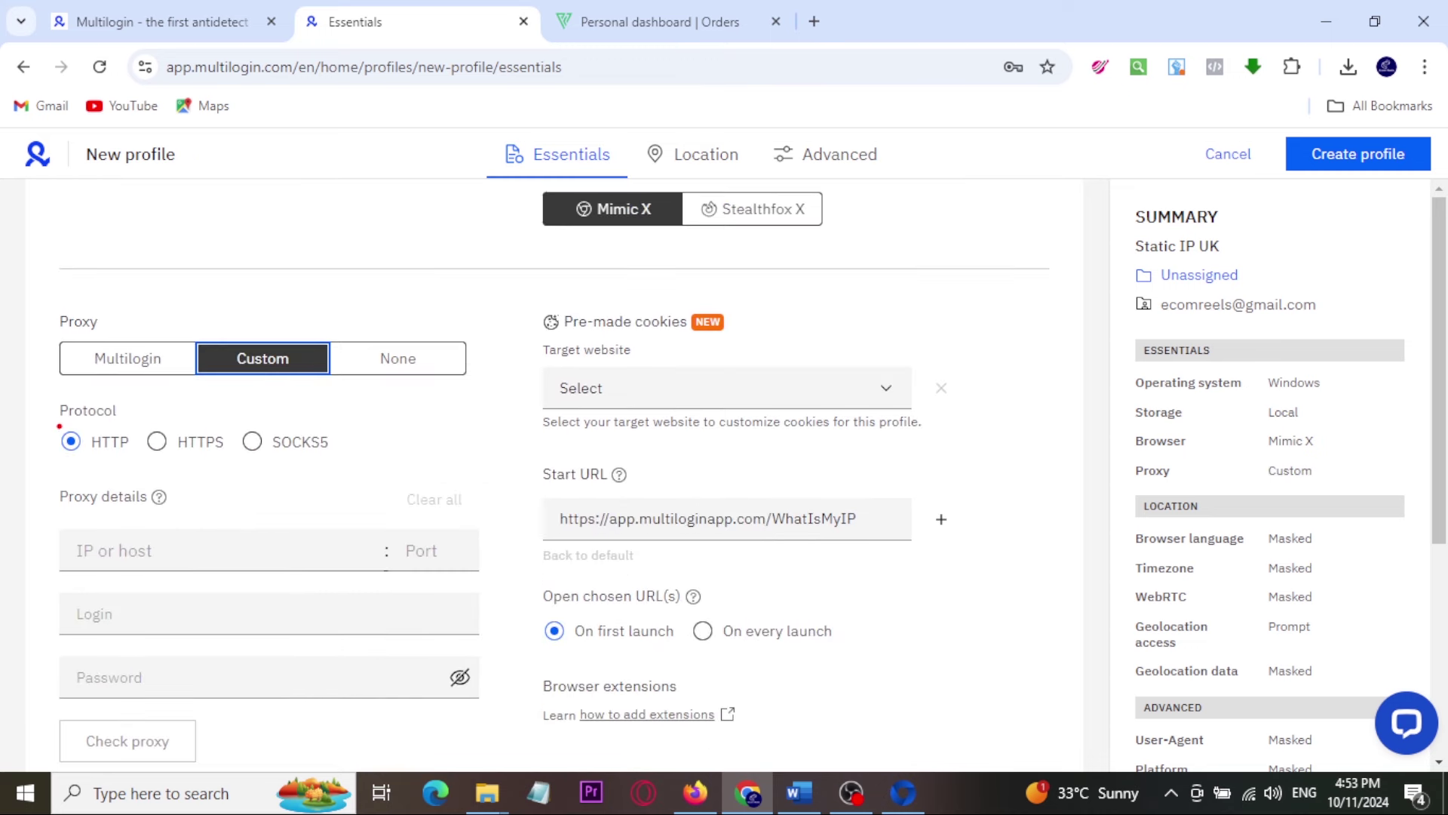
pyautogui.moveTo(44, 414); pyautogui.dragTo(359, 476)
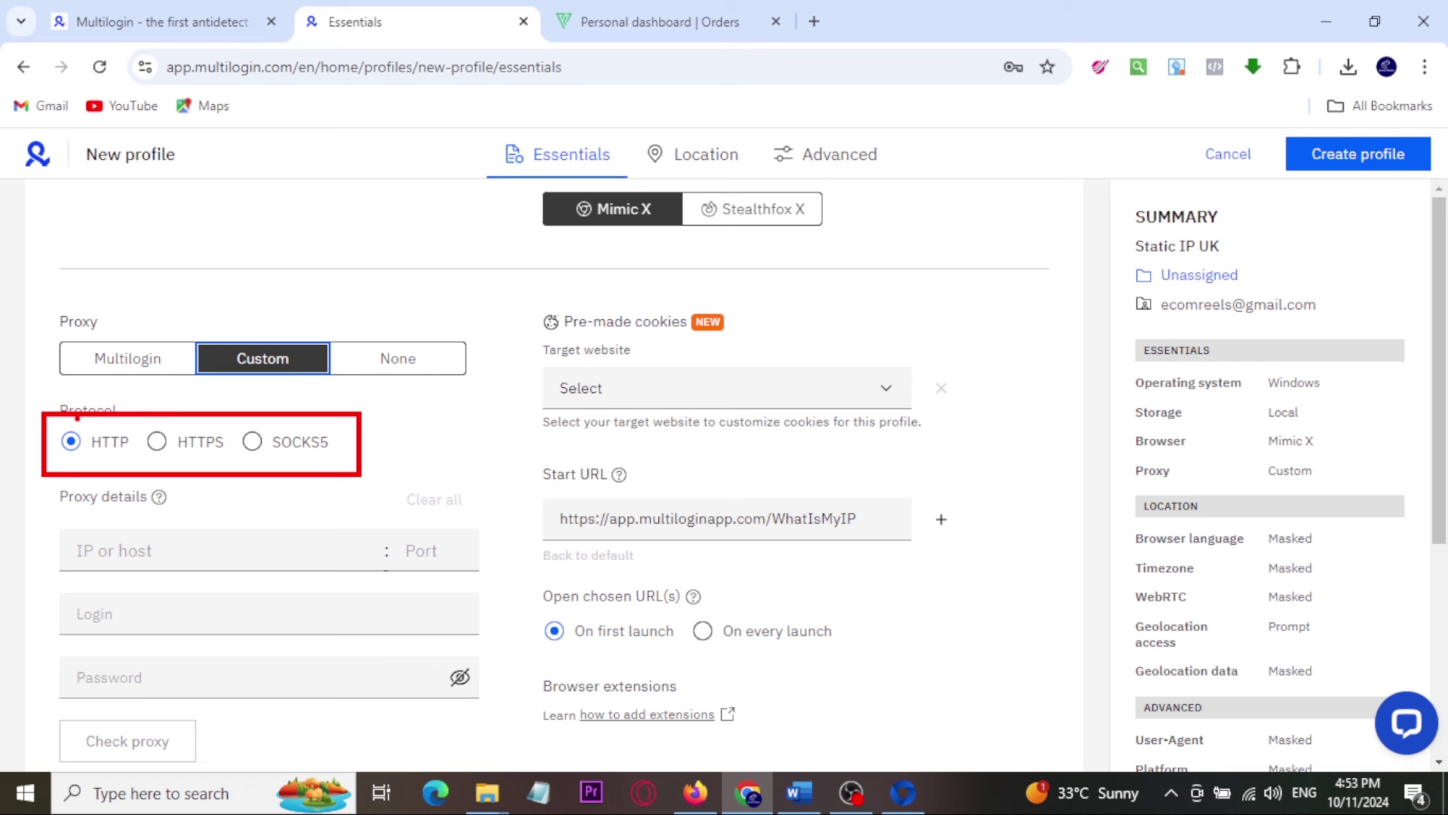
pyautogui.moveTo(77, 417); pyautogui.dragTo(133, 390)
pyautogui.click(252, 443)
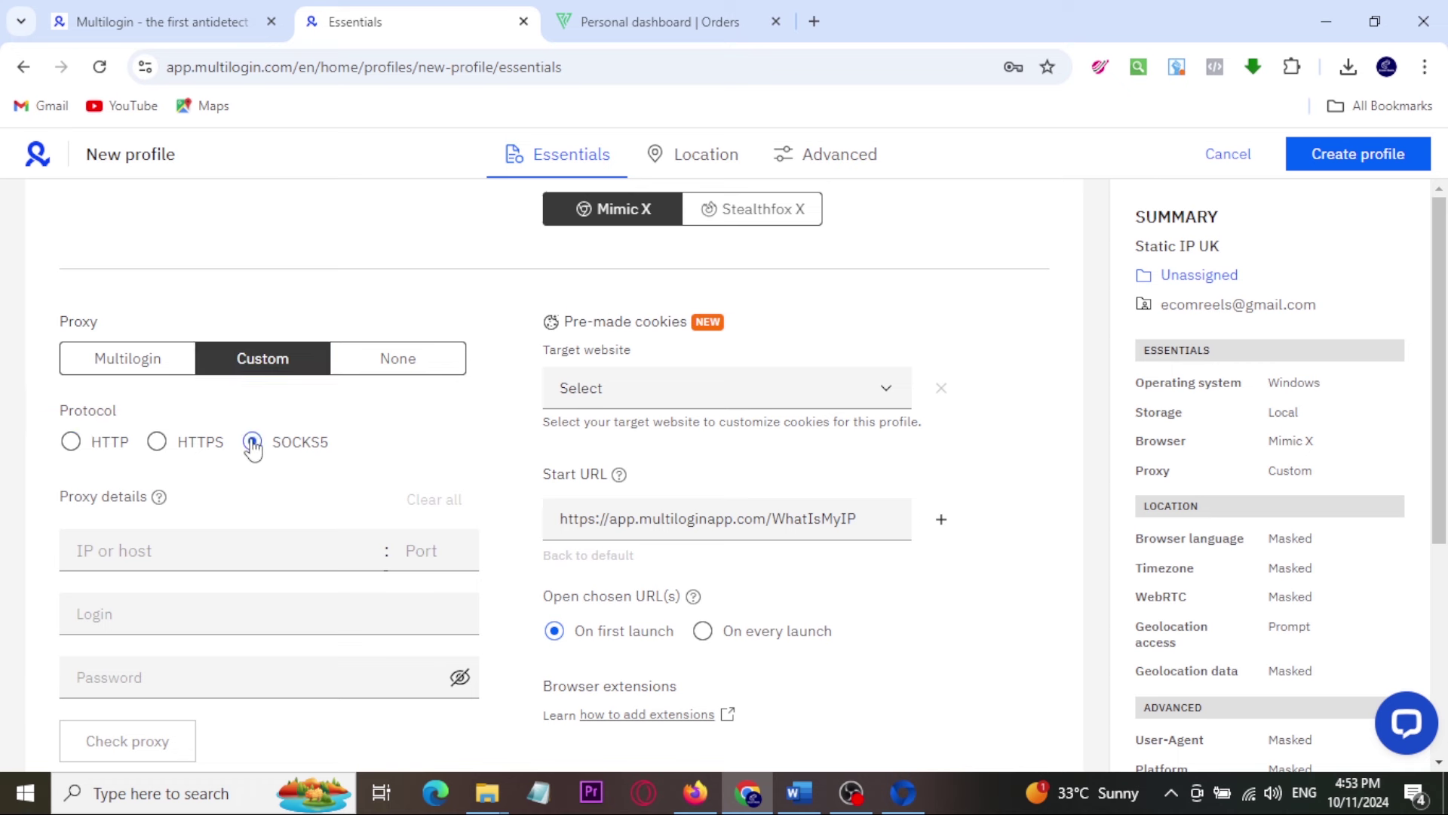
# Copy the England proxy from the Proxy-Seller orders and paste its IP, port, login and password into the new profile's proxy details.
pyautogui.click(645, 15)
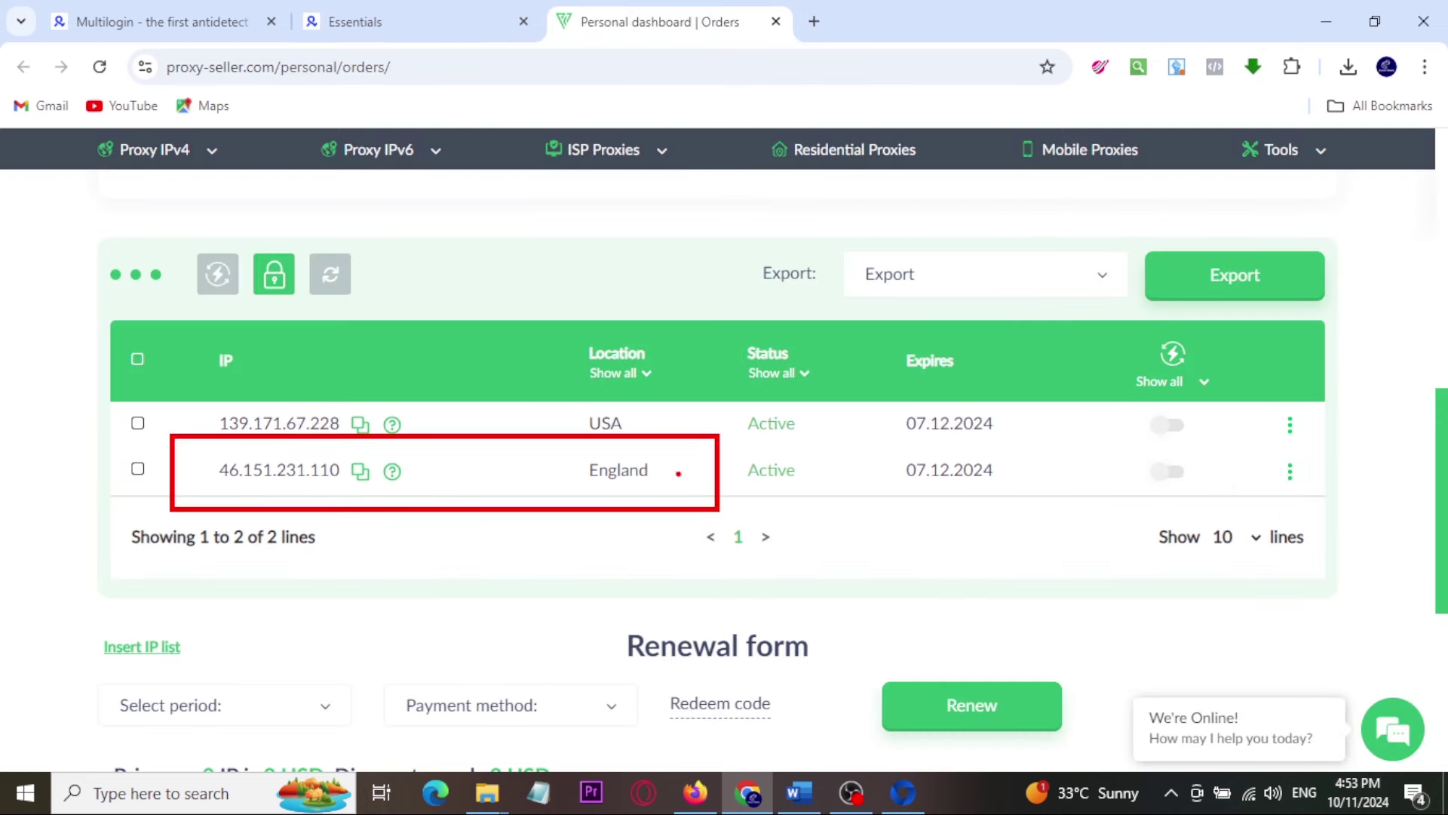
pyautogui.click(359, 472)
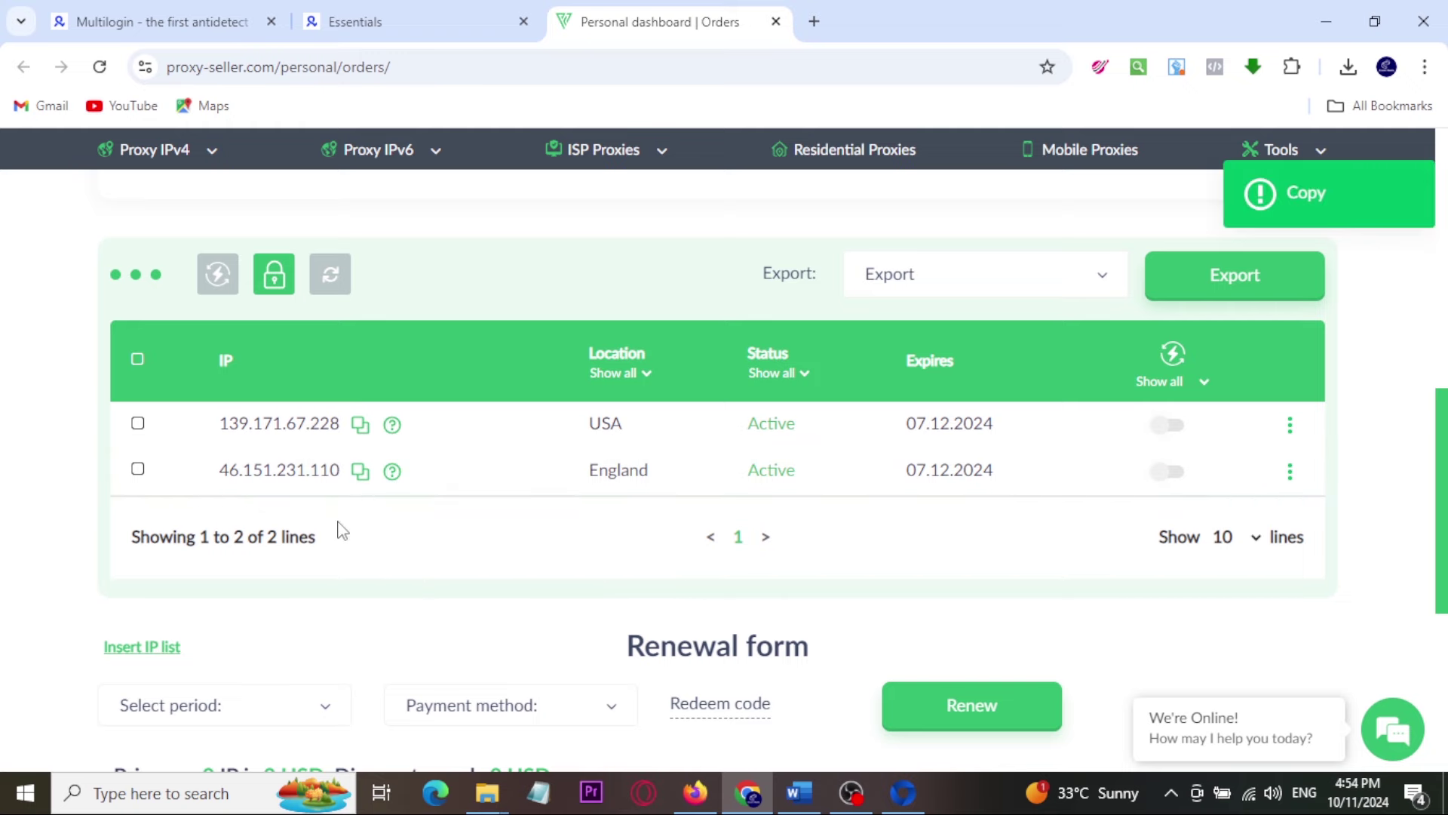
pyautogui.click(381, 15)
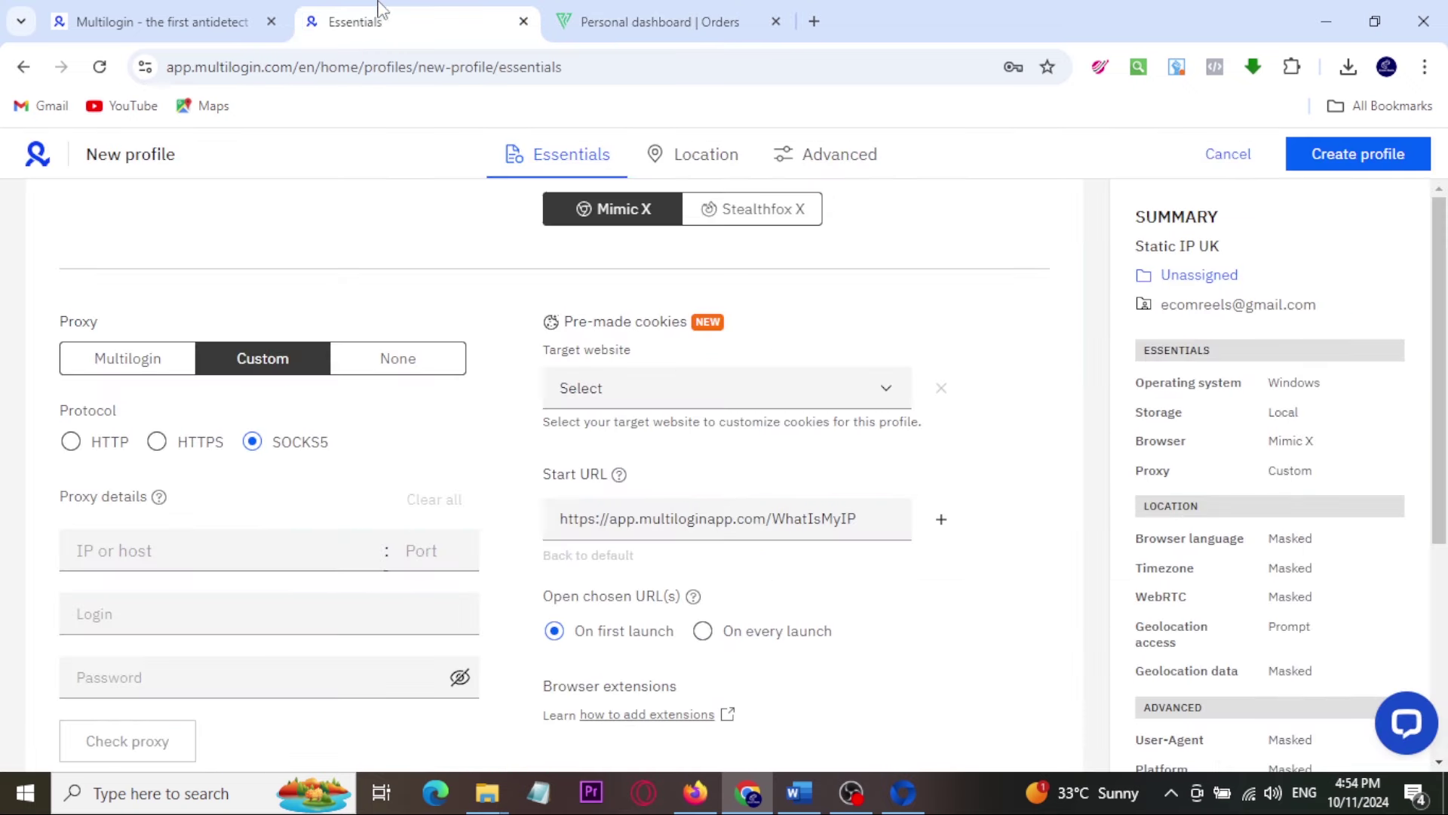
pyautogui.click(110, 556)
pyautogui.hotkey('ctrl', 'v')
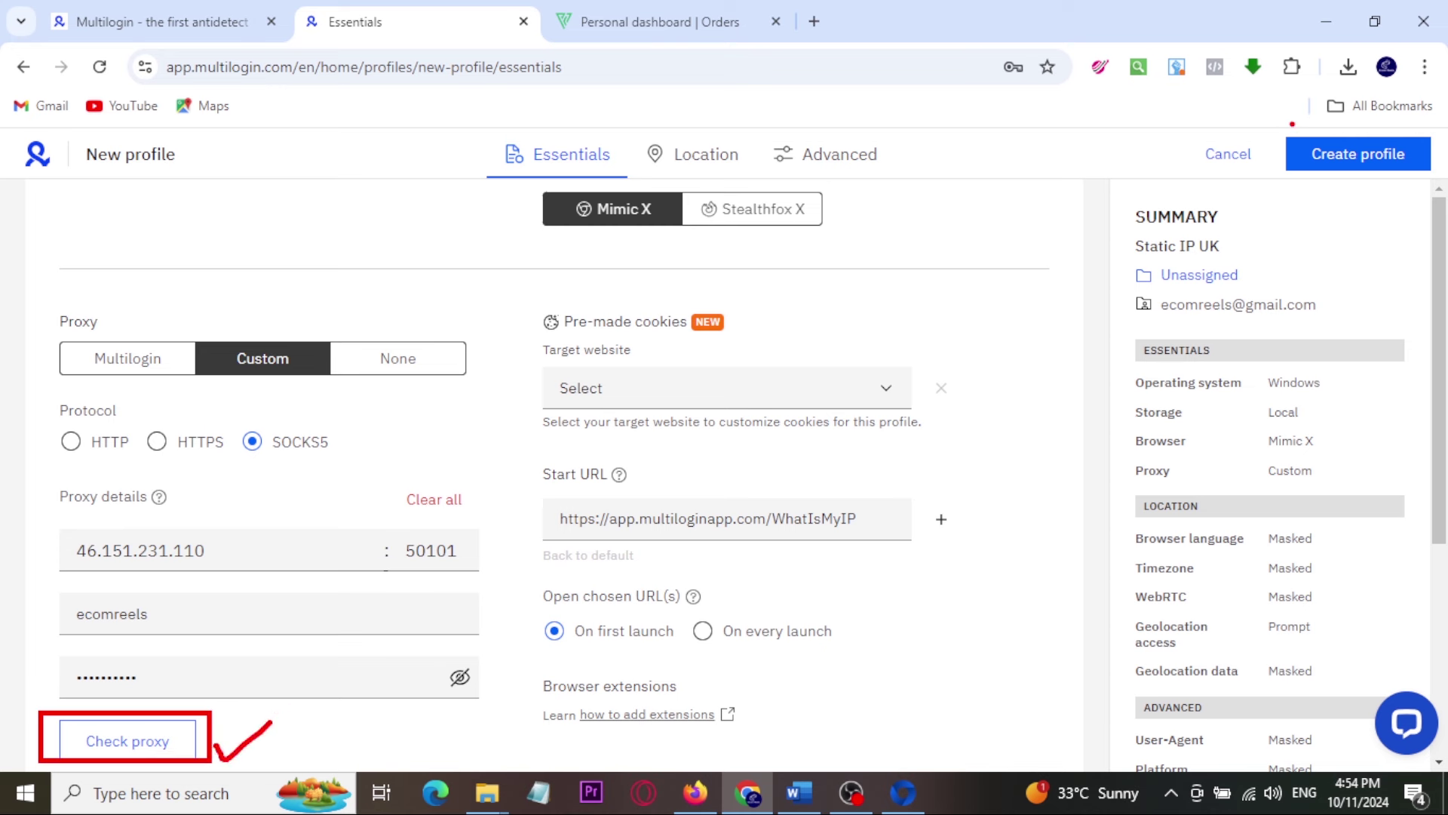
# Check the custom proxy's connection and create the "Static IP UK" profile.
pyautogui.scroll(-1, 98, 709)
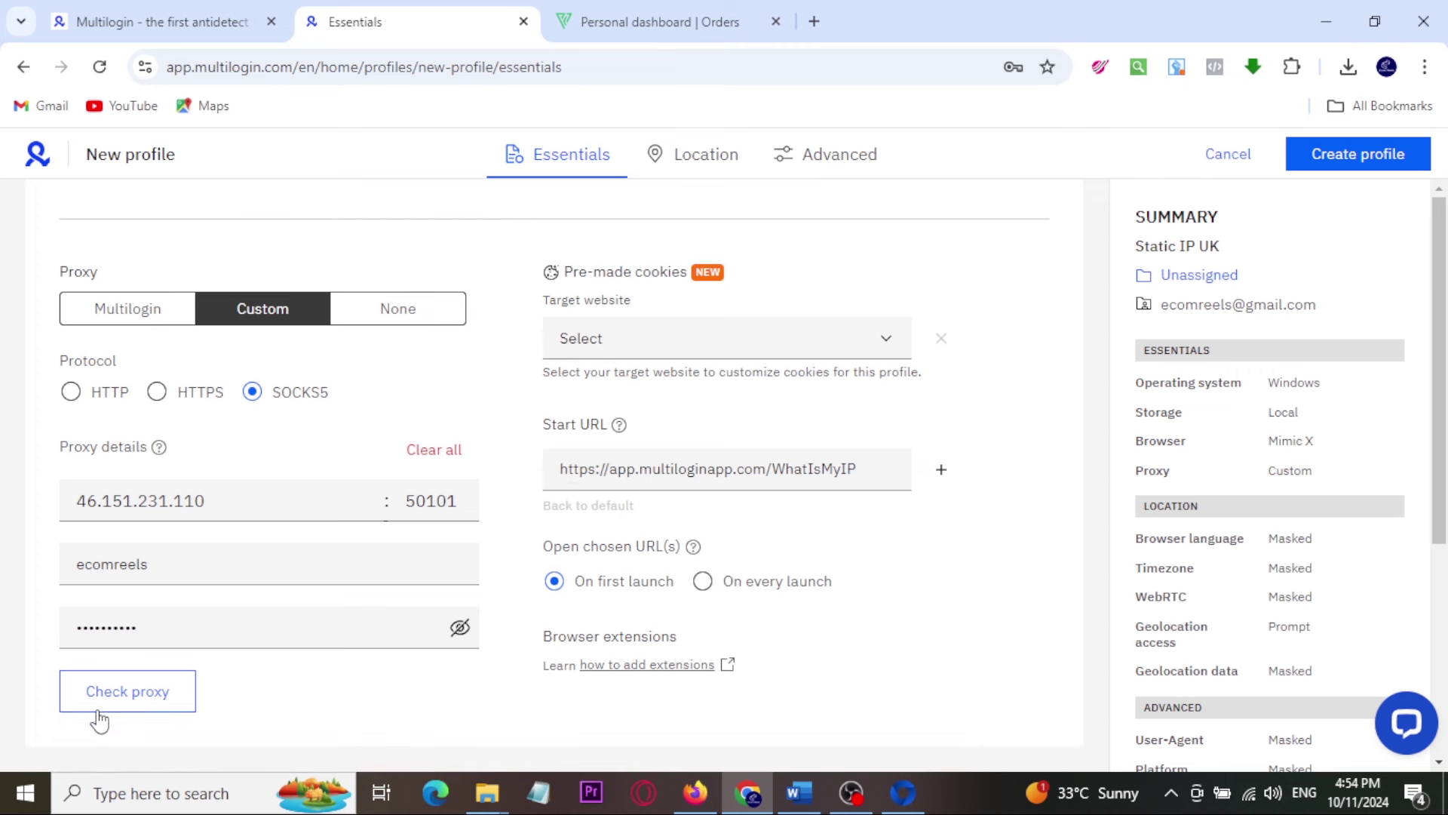
pyautogui.click(99, 696)
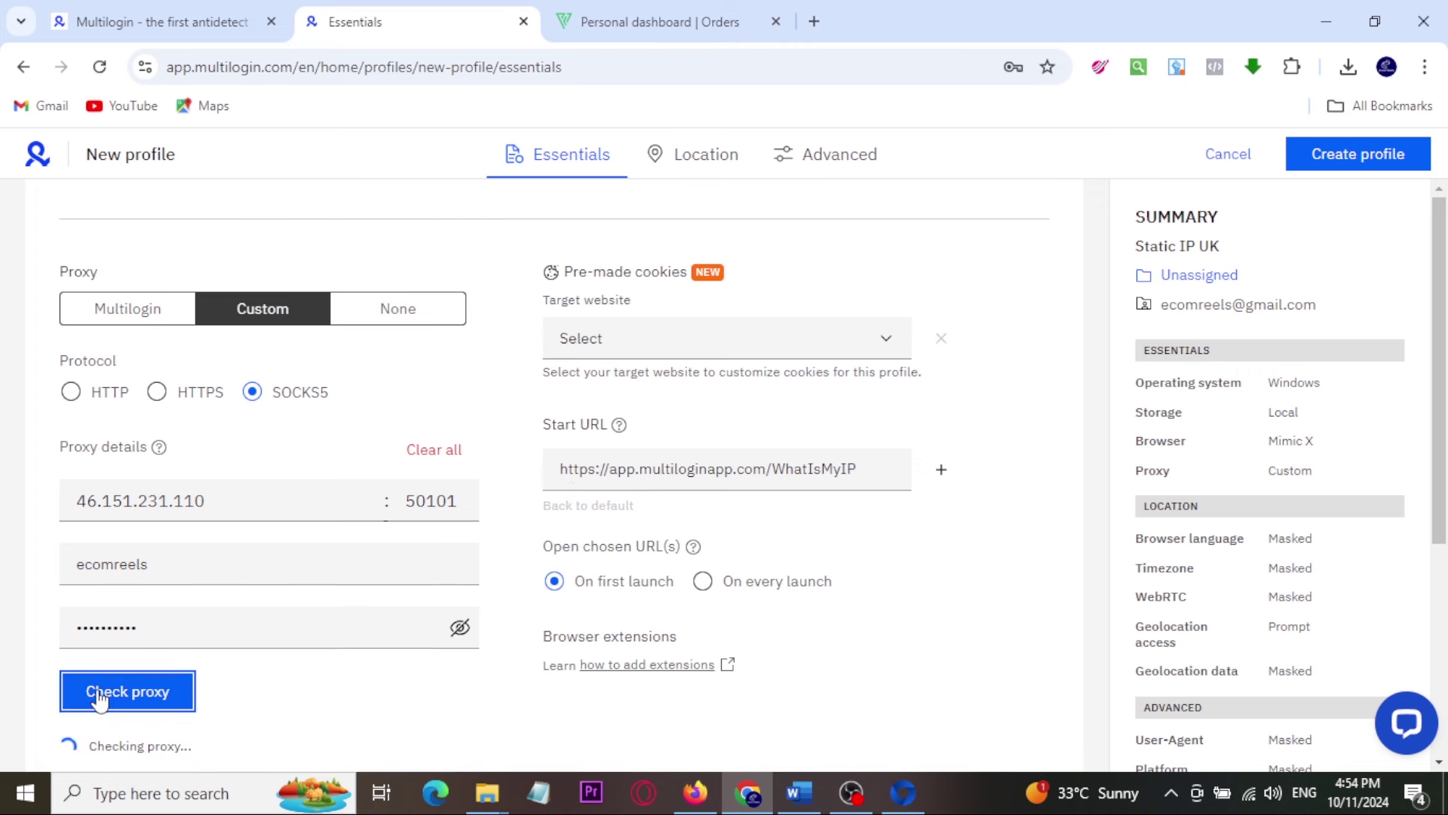
pyautogui.scroll(-2, 98, 700)
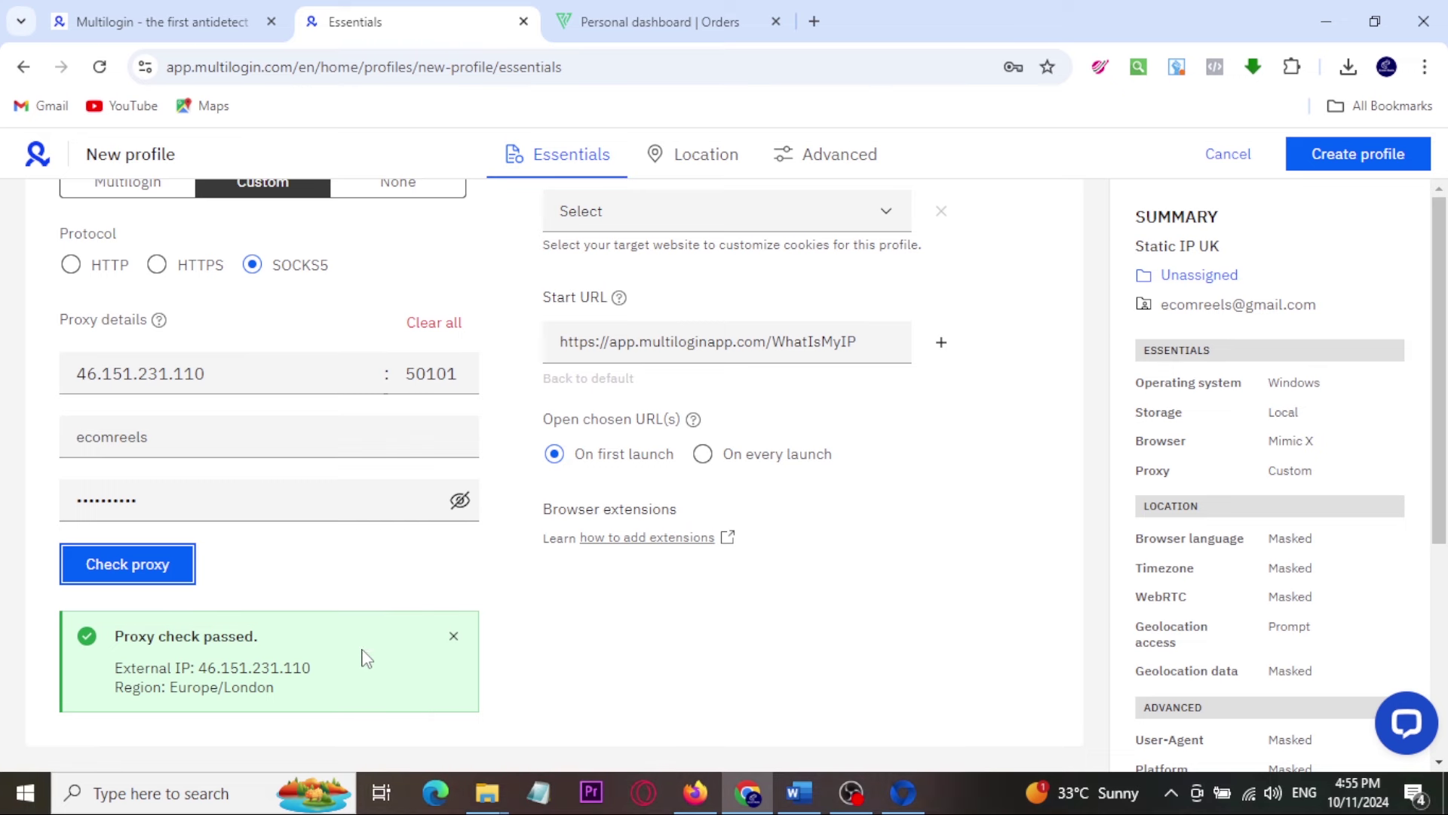
pyautogui.scroll(5, 362, 668)
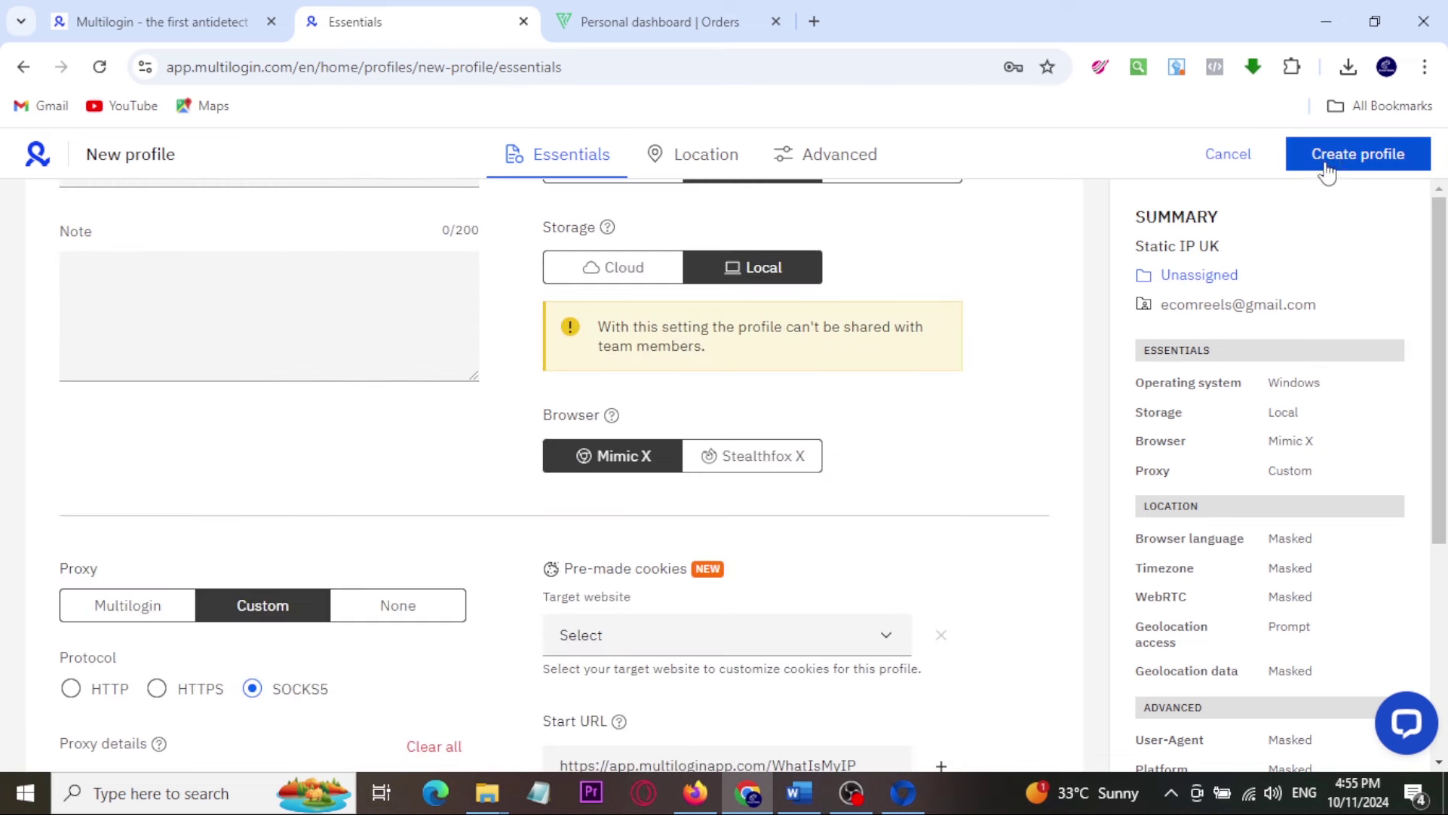
pyautogui.click(1337, 167)
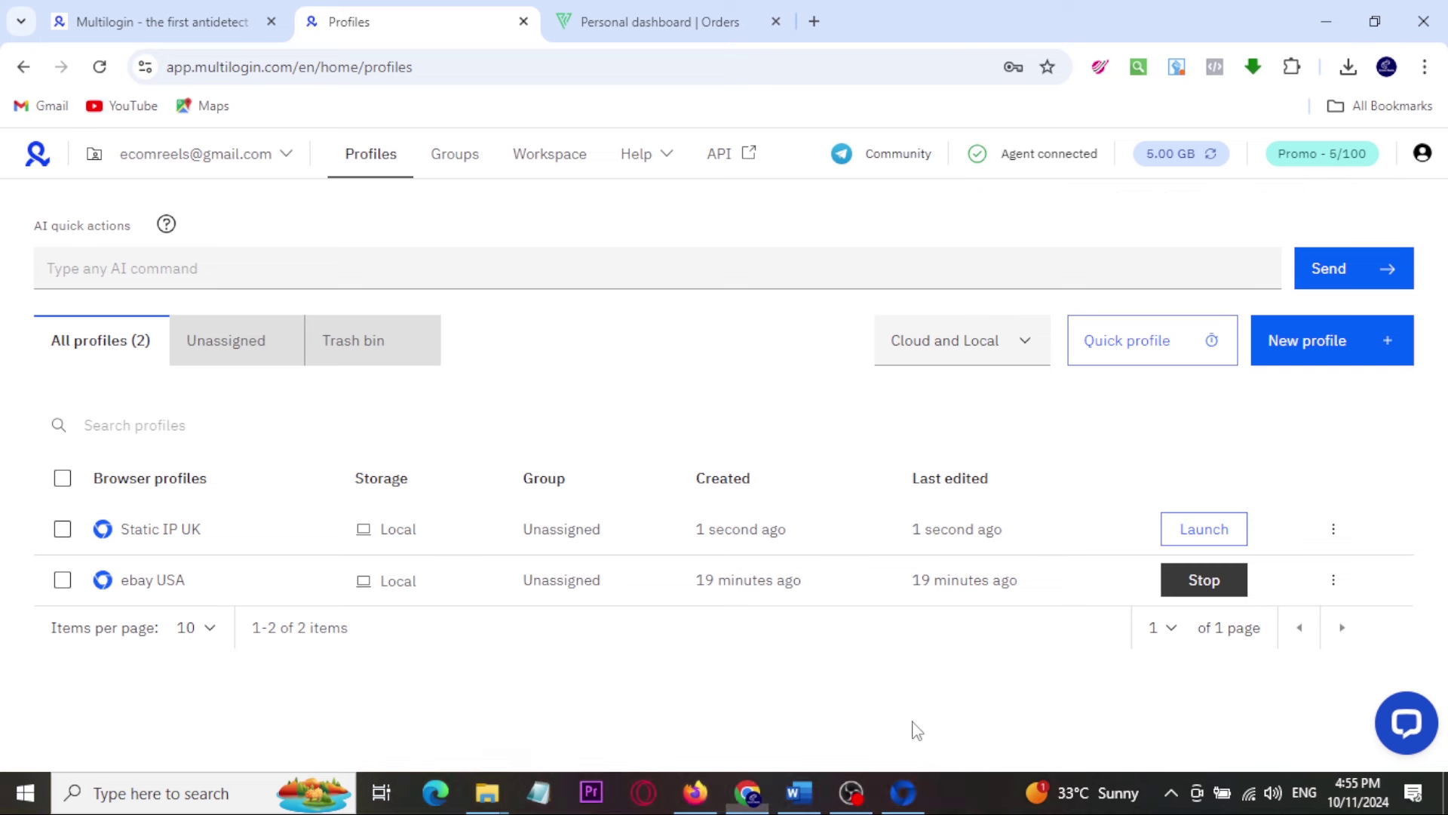
# Launch the "Static IP UK" profile and check the IP address and country in its maximized browser window before returning to Chrome.
pyautogui.click(1203, 538)
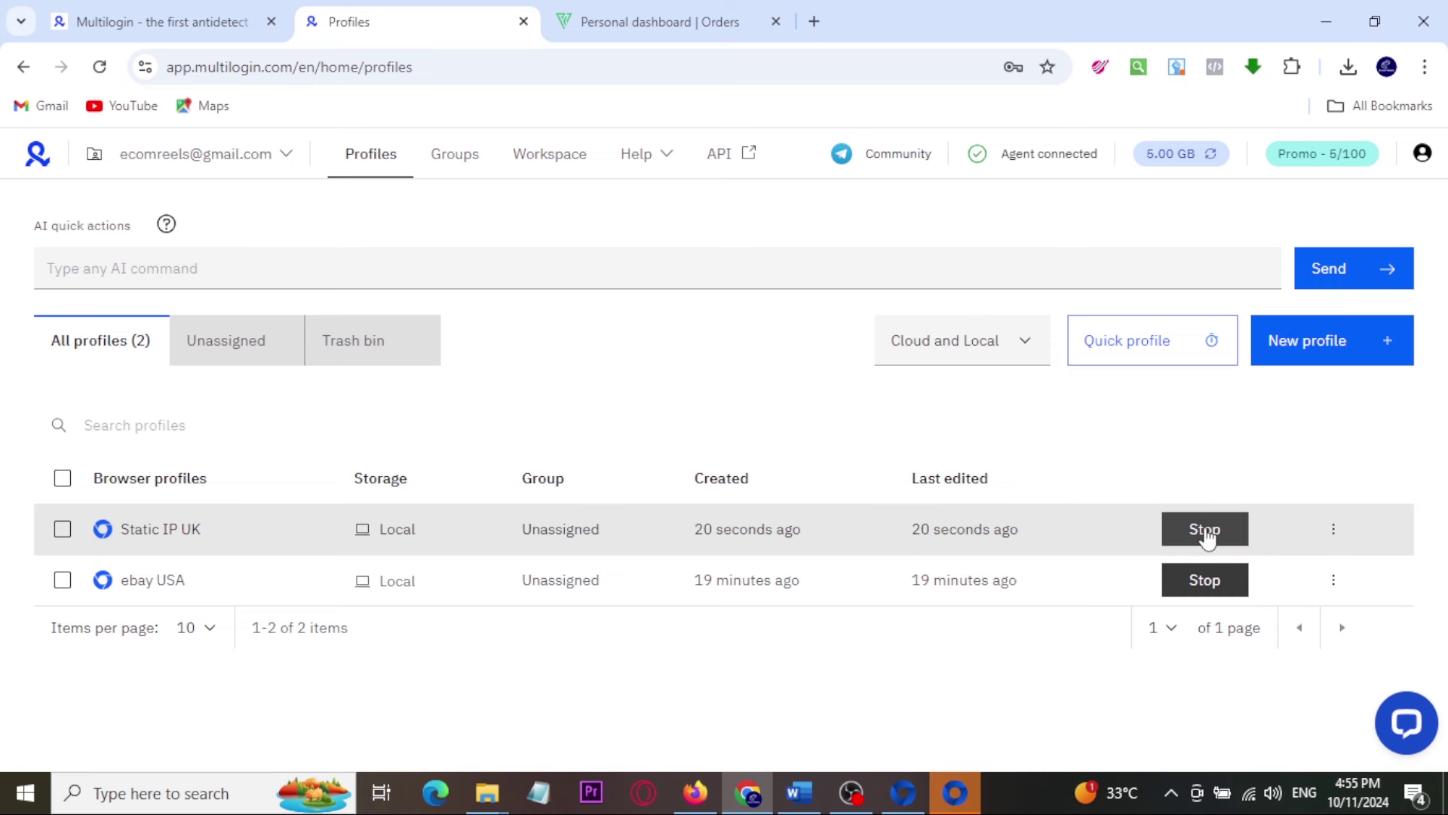
pyautogui.click(956, 793)
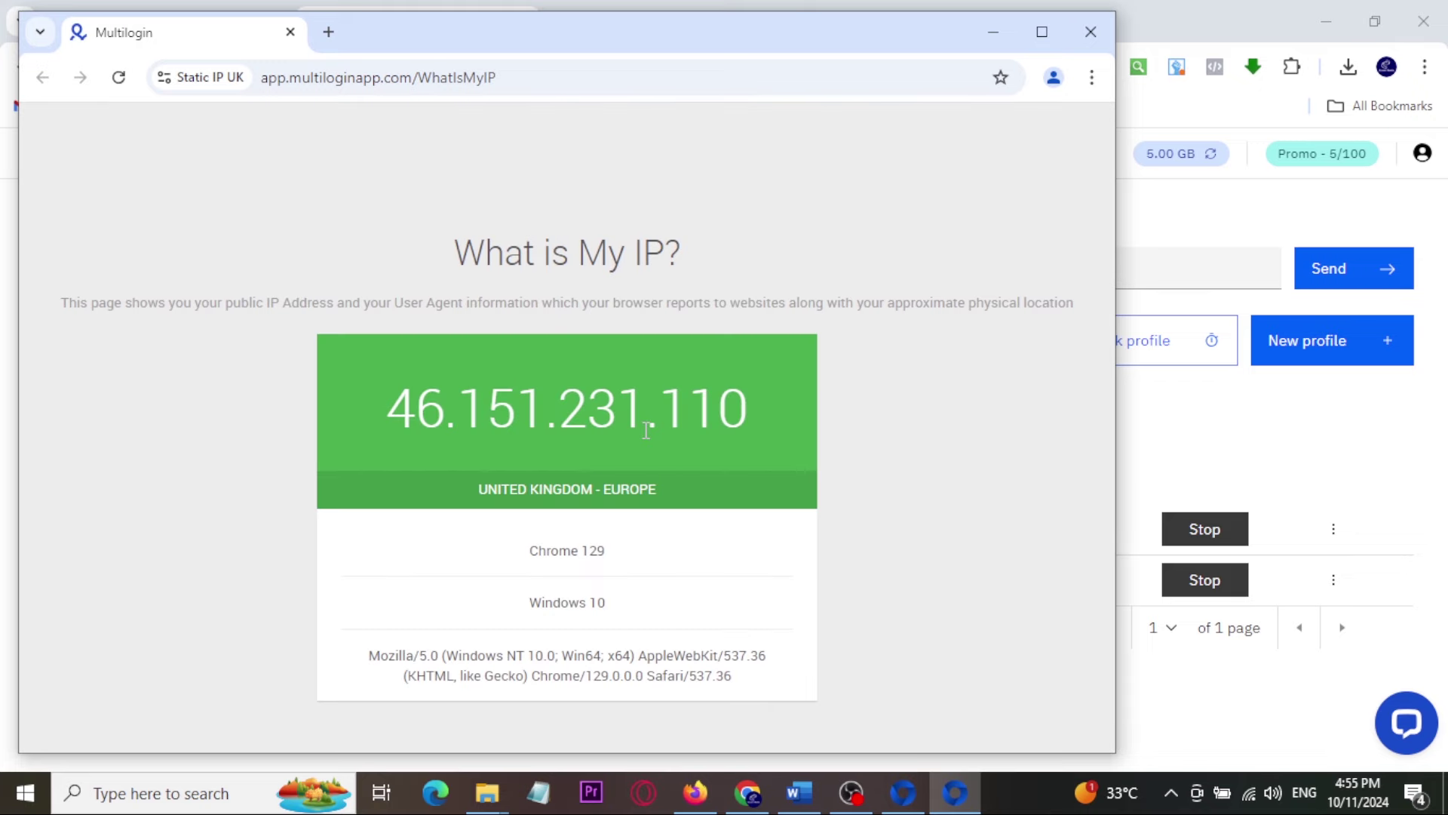
pyautogui.moveTo(310, 314); pyautogui.dragTo(847, 537)
pyautogui.click(1042, 31)
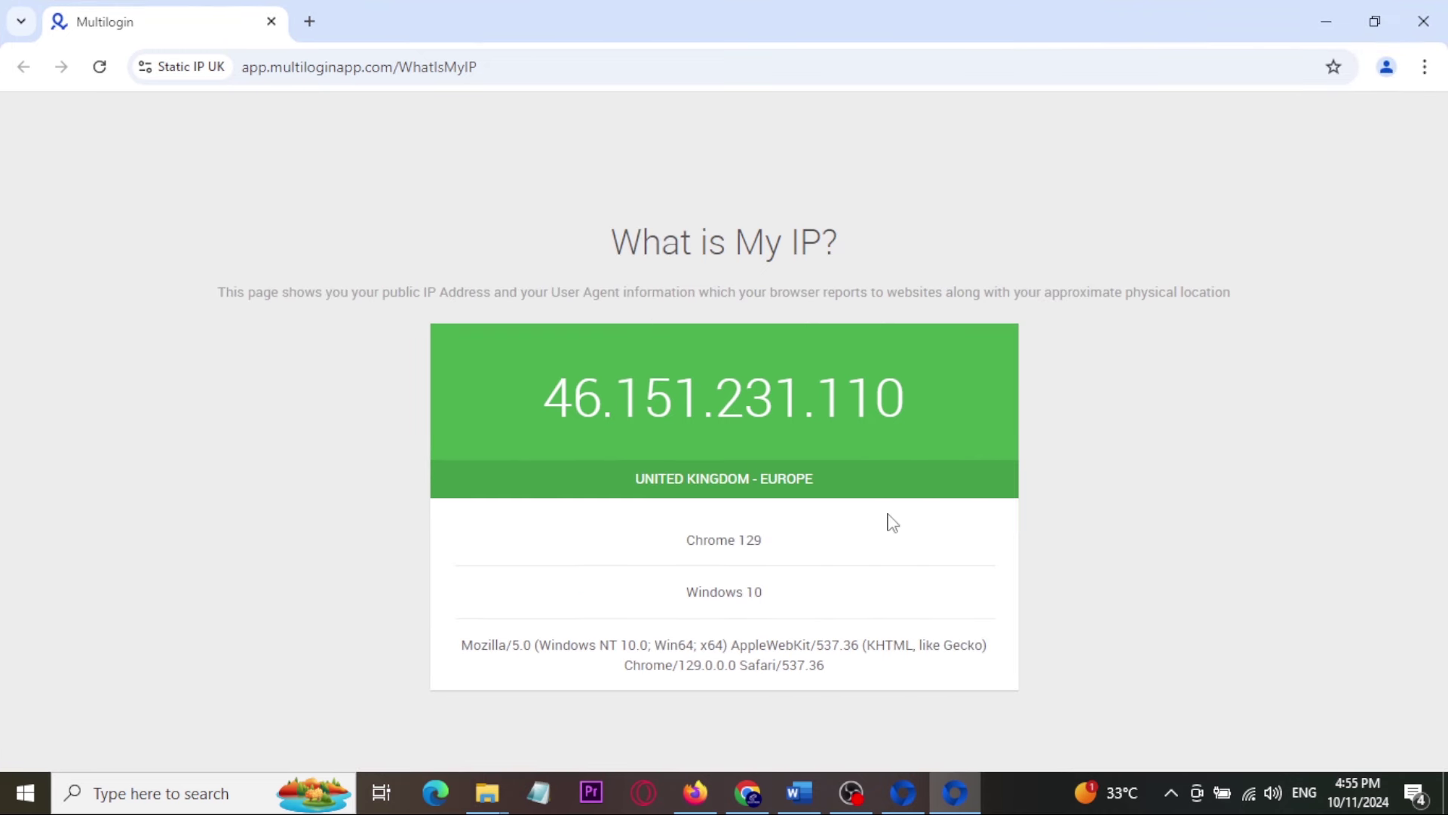
pyautogui.moveTo(879, 677)
pyautogui.mouseDown()
pyautogui.moveTo(957, 812)
pyautogui.moveTo(992, 813)
pyautogui.moveTo(890, 739)
pyautogui.mouseUp()
pyautogui.moveTo(936, 693)
pyautogui.mouseDown()
pyautogui.moveTo(941, 743)
pyautogui.moveTo(959, 725)
pyautogui.mouseUp()
pyautogui.press('Escape')
pyautogui.click(746, 805)
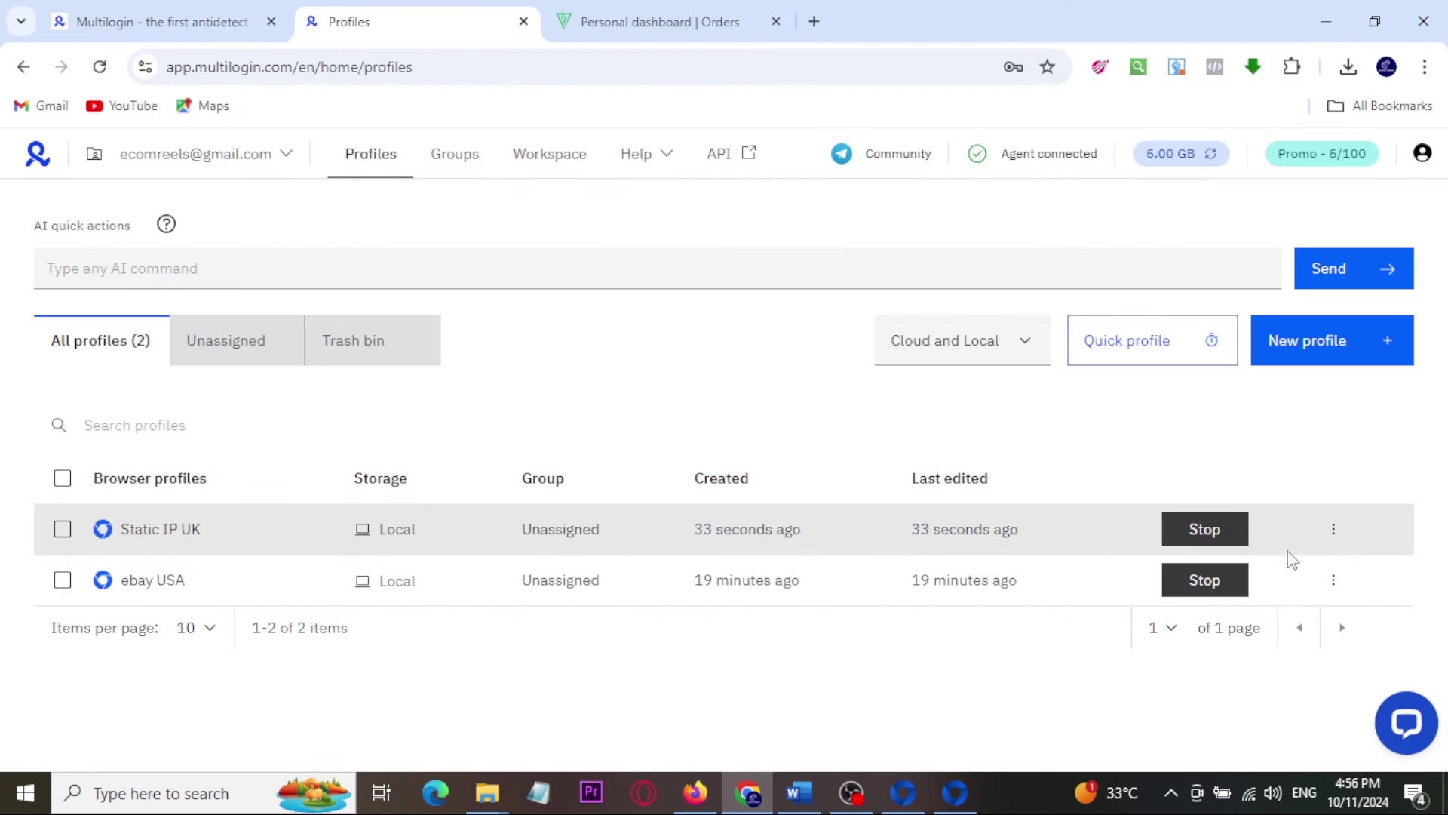
pyautogui.click(1334, 531)
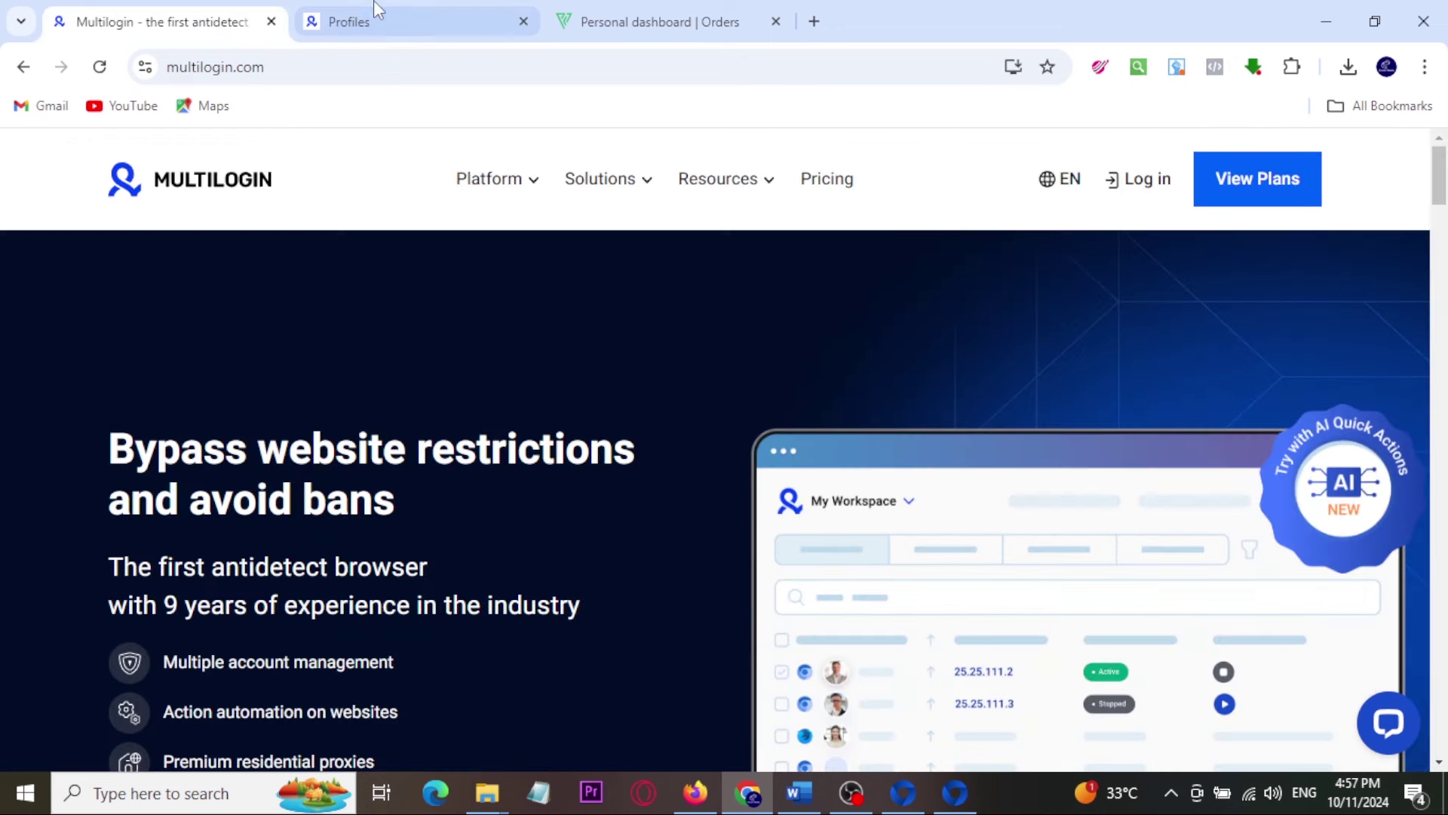
# Look over the Multilogin profile list and read through the Multilogin homepage down to its footer.
pyautogui.click(378, 12)
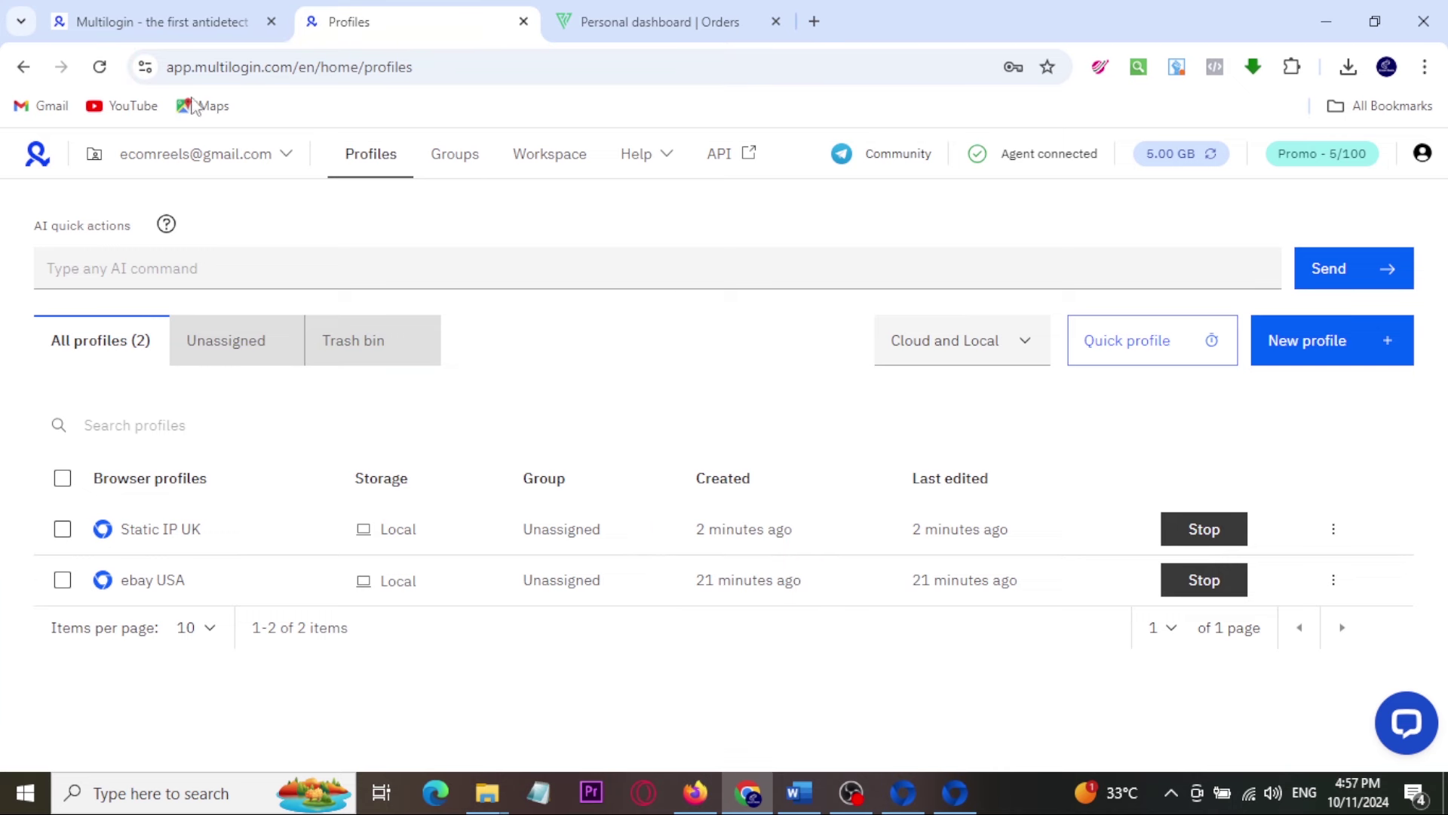
pyautogui.hotkey('ctrl', 'shift', 'Tab')
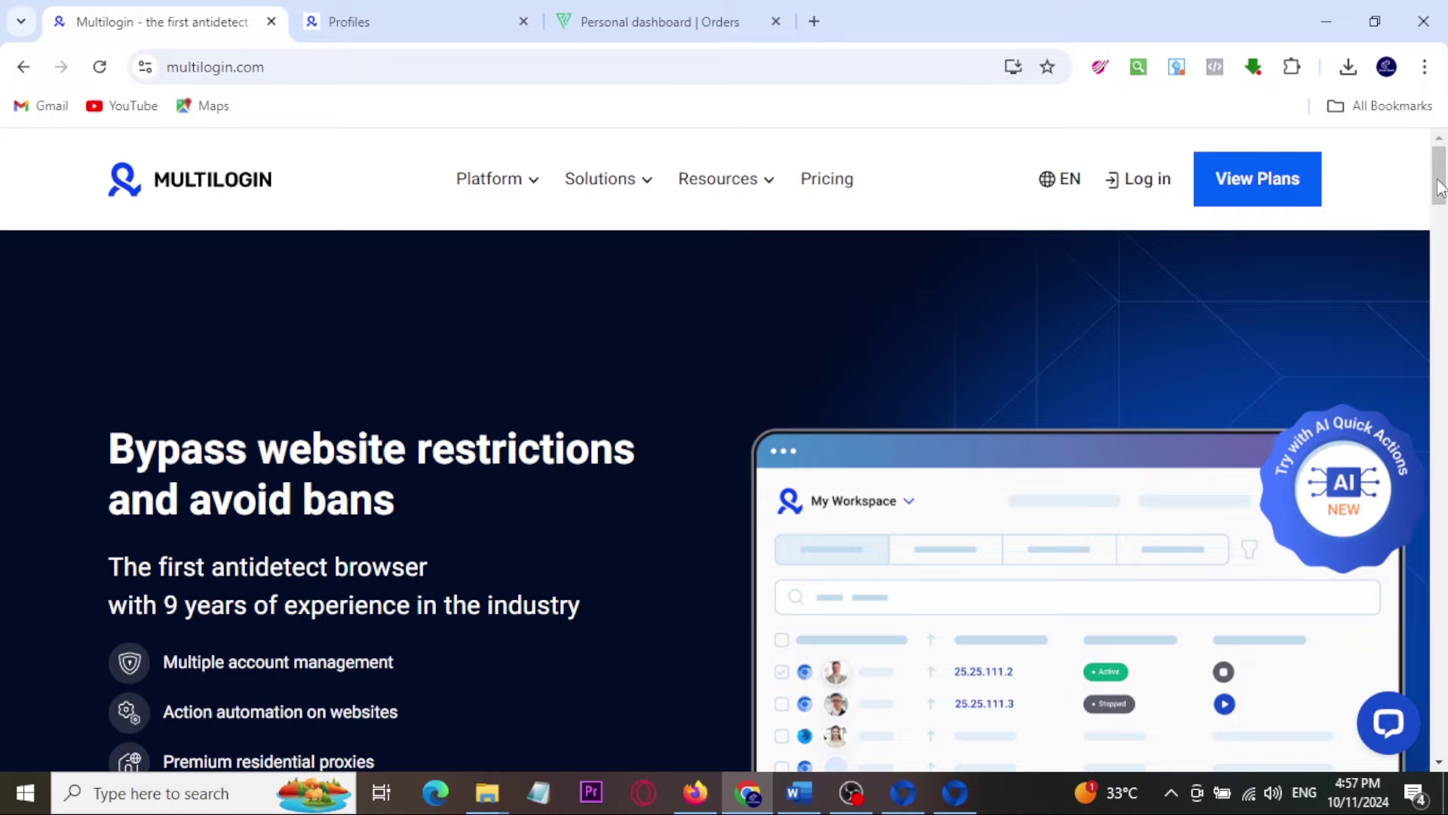
pyautogui.scroll(-10, 647, 436)
pyautogui.scroll(-10, 647, 436)
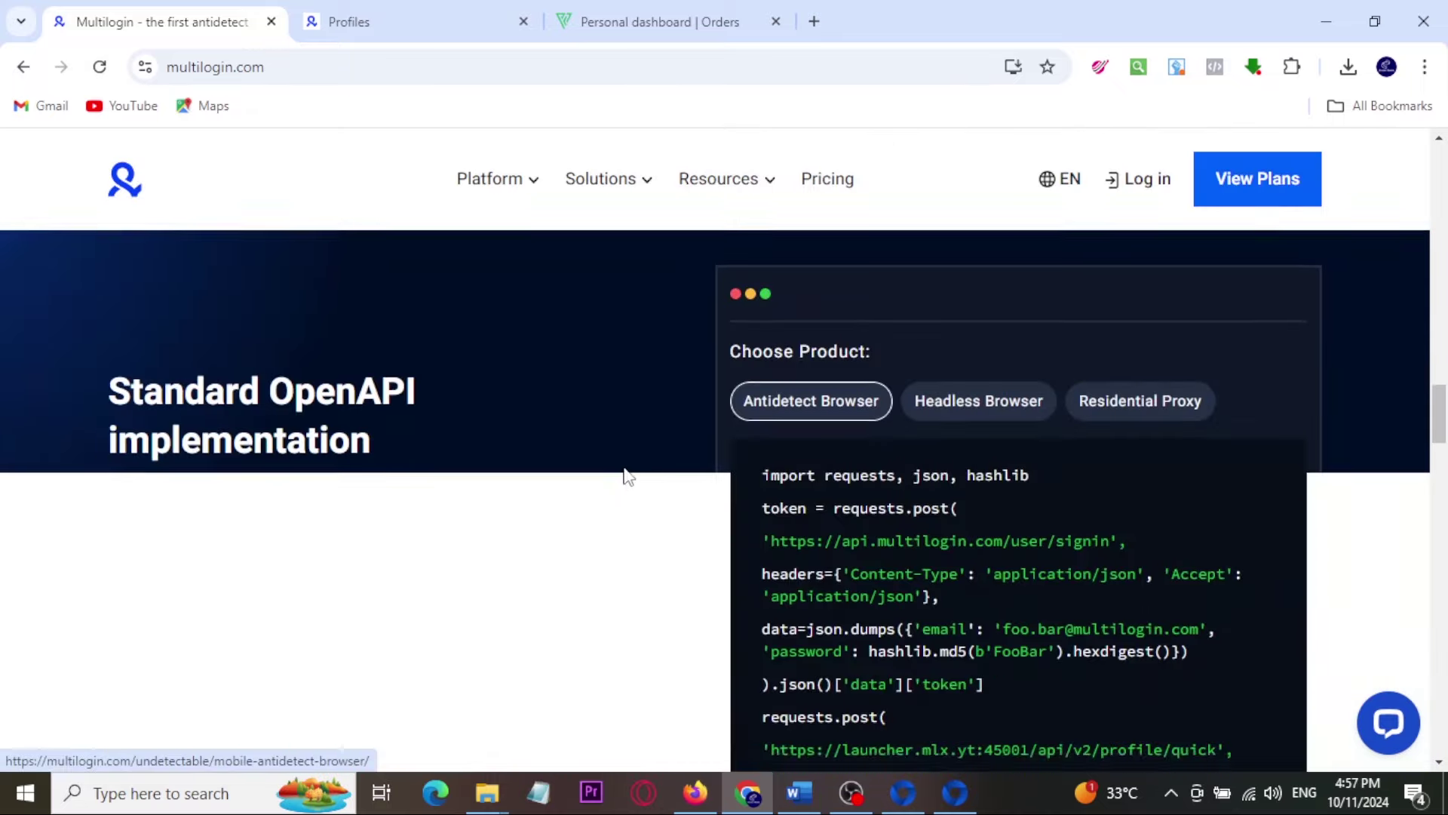
pyautogui.scroll(-10, 1017, 633)
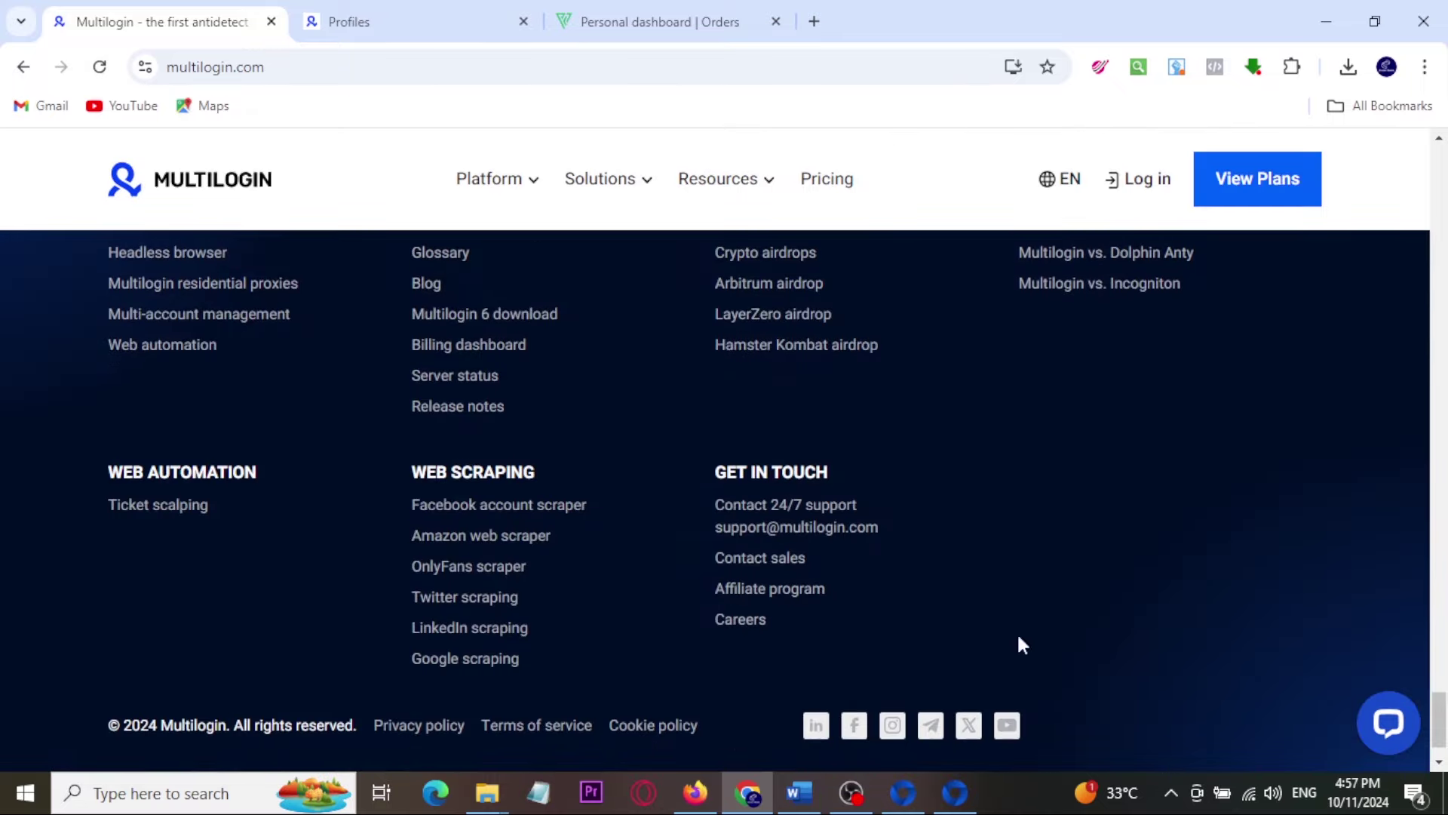
pyautogui.scroll(3, 521, 574)
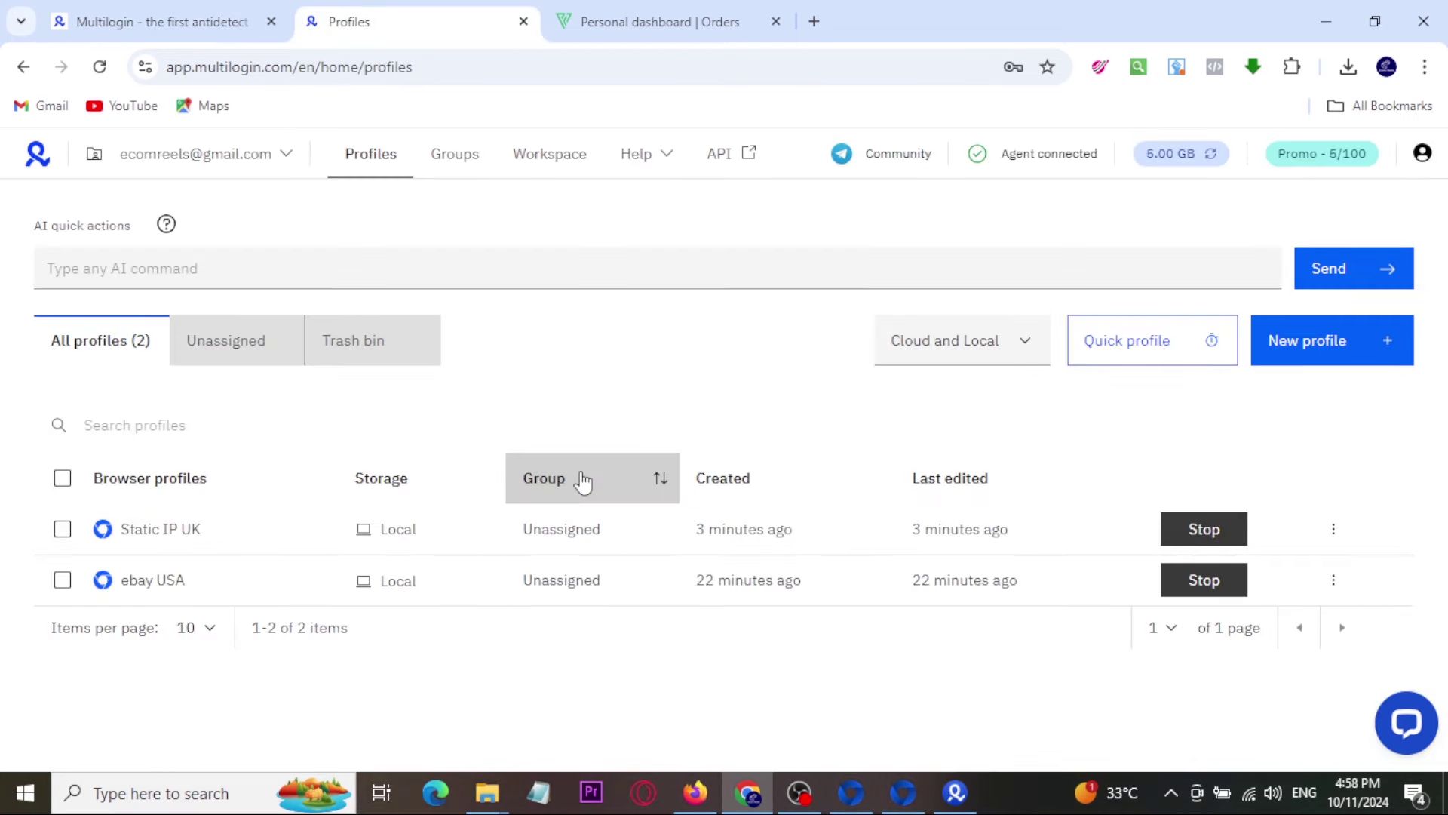
# Switch to the Multilogin desktop app, examine the email and password fields of its login form, and minimize it.
pyautogui.click(956, 792)
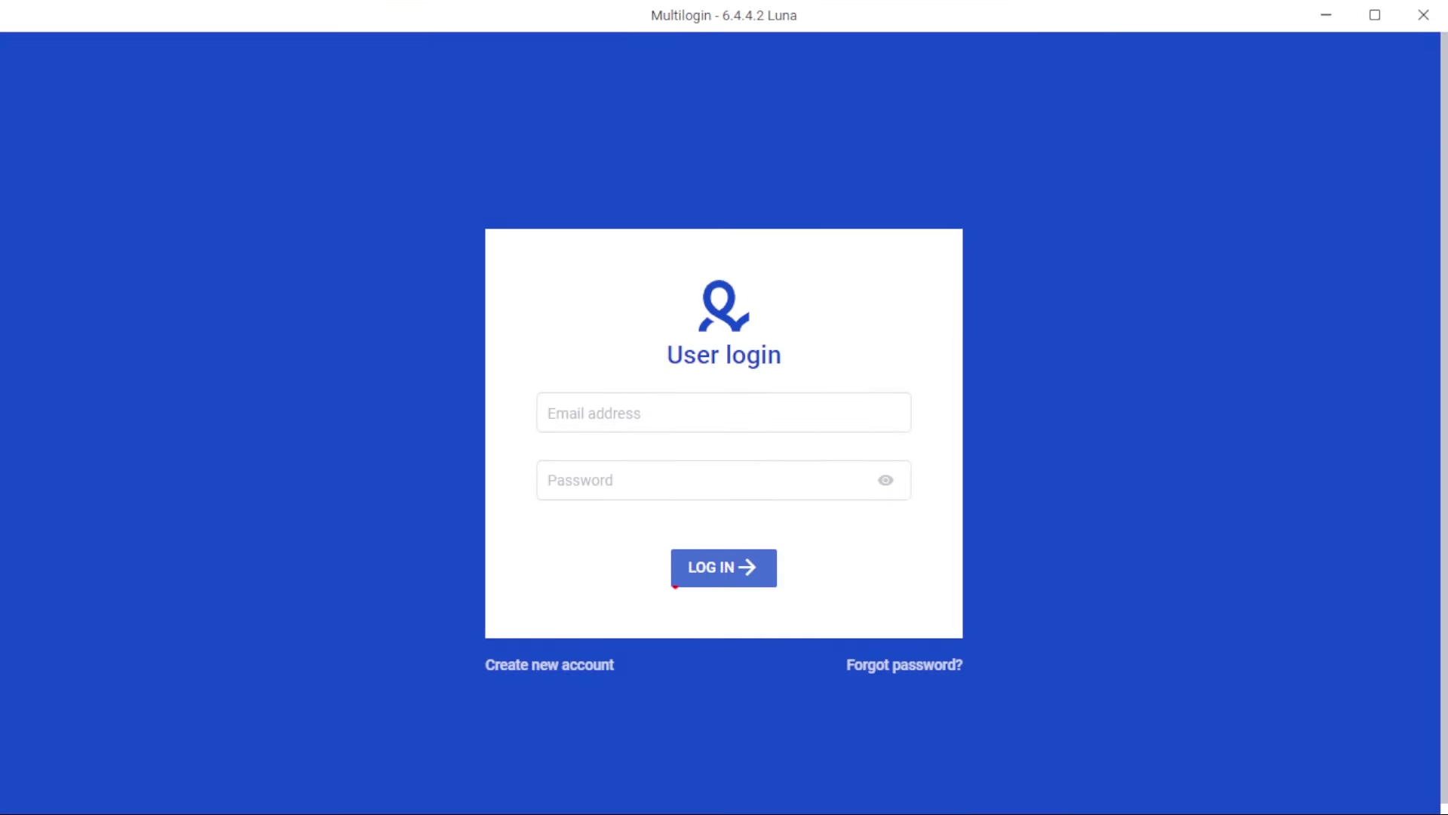
pyautogui.moveTo(540, 293); pyautogui.dragTo(935, 567)
pyautogui.moveTo(825, 365)
pyautogui.mouseDown()
pyautogui.moveTo(830, 392)
pyautogui.moveTo(894, 365)
pyautogui.mouseUp()
pyautogui.moveTo(827, 487); pyautogui.dragTo(855, 496)
pyautogui.moveTo(649, 410); pyautogui.dragTo(681, 391)
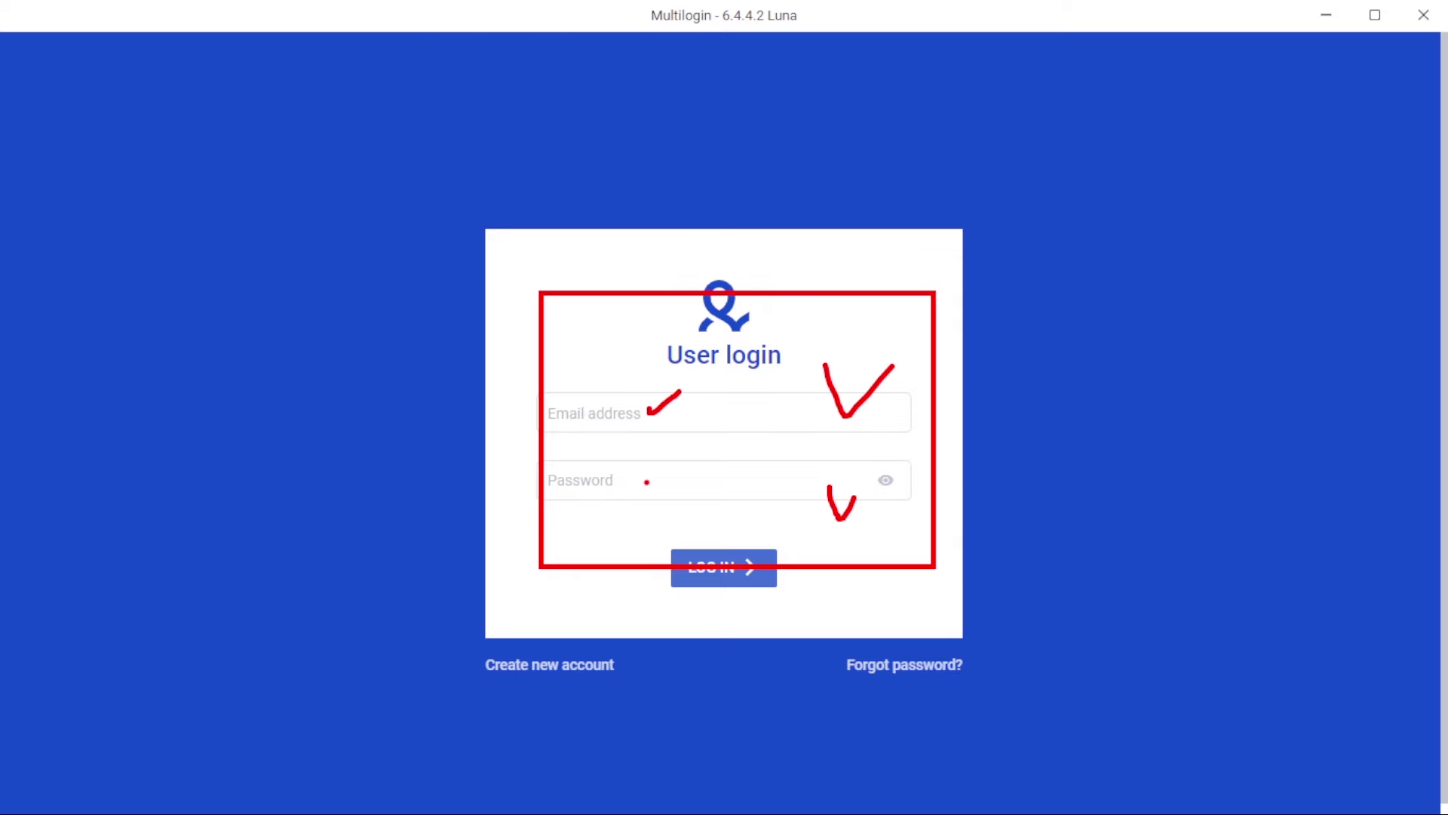
pyautogui.press('Escape')
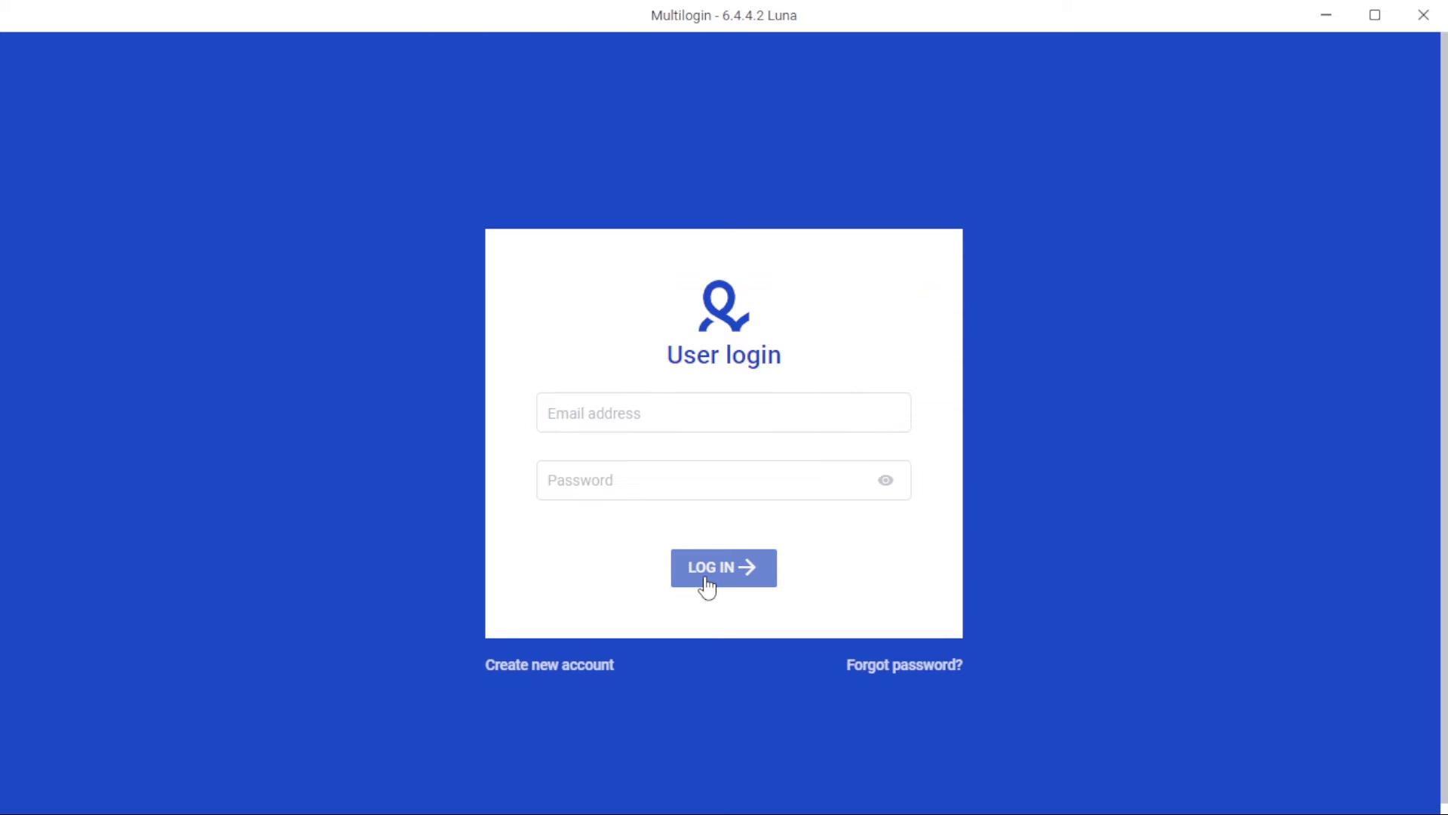
pyautogui.click(1305, 14)
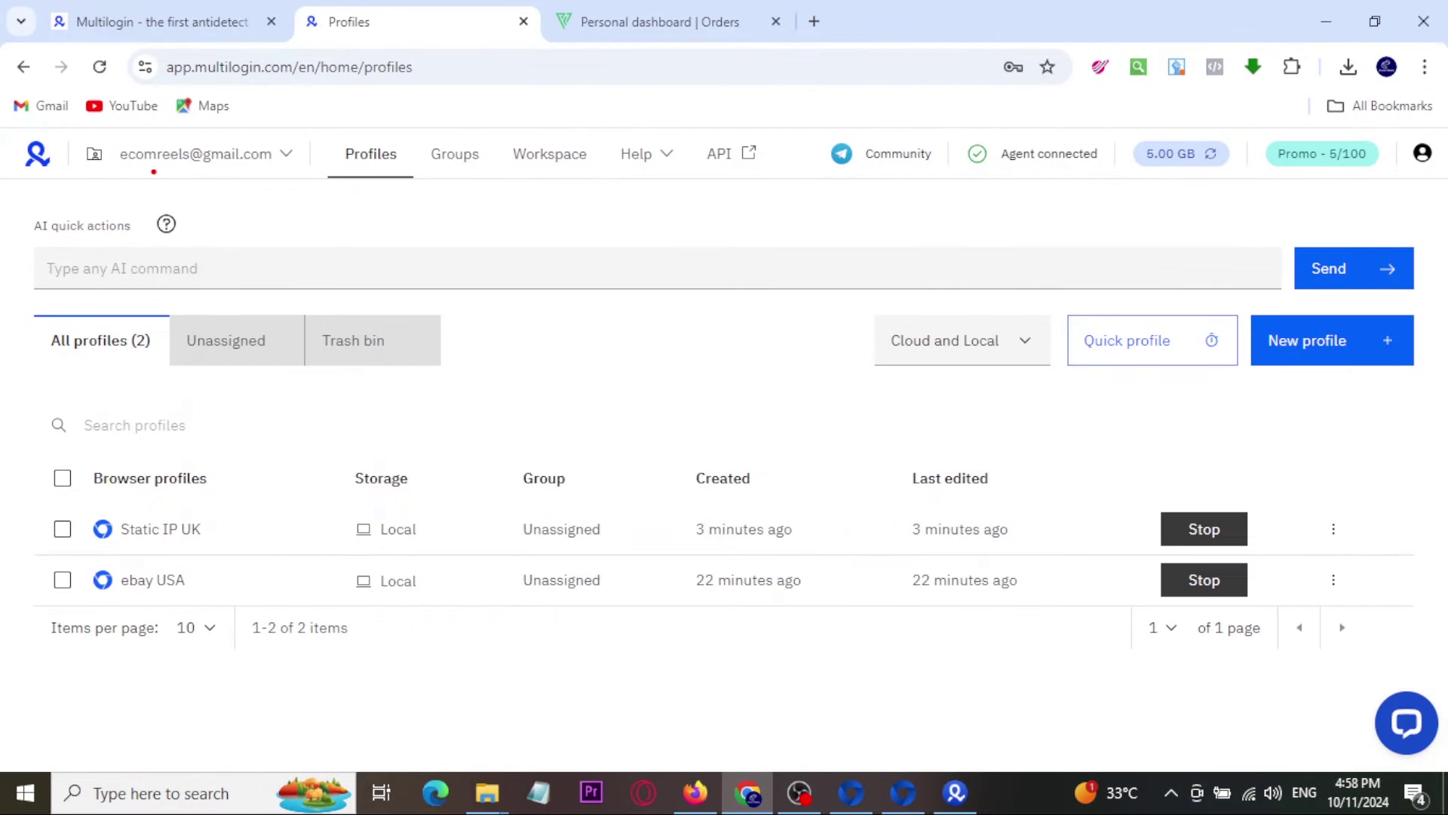
# Examine the profile creation controls above the Multilogin profile list.
pyautogui.moveTo(154, 172)
pyautogui.mouseDown()
pyautogui.moveTo(300, 211)
pyautogui.moveTo(1444, 372)
pyautogui.moveTo(1444, 411)
pyautogui.mouseUp()
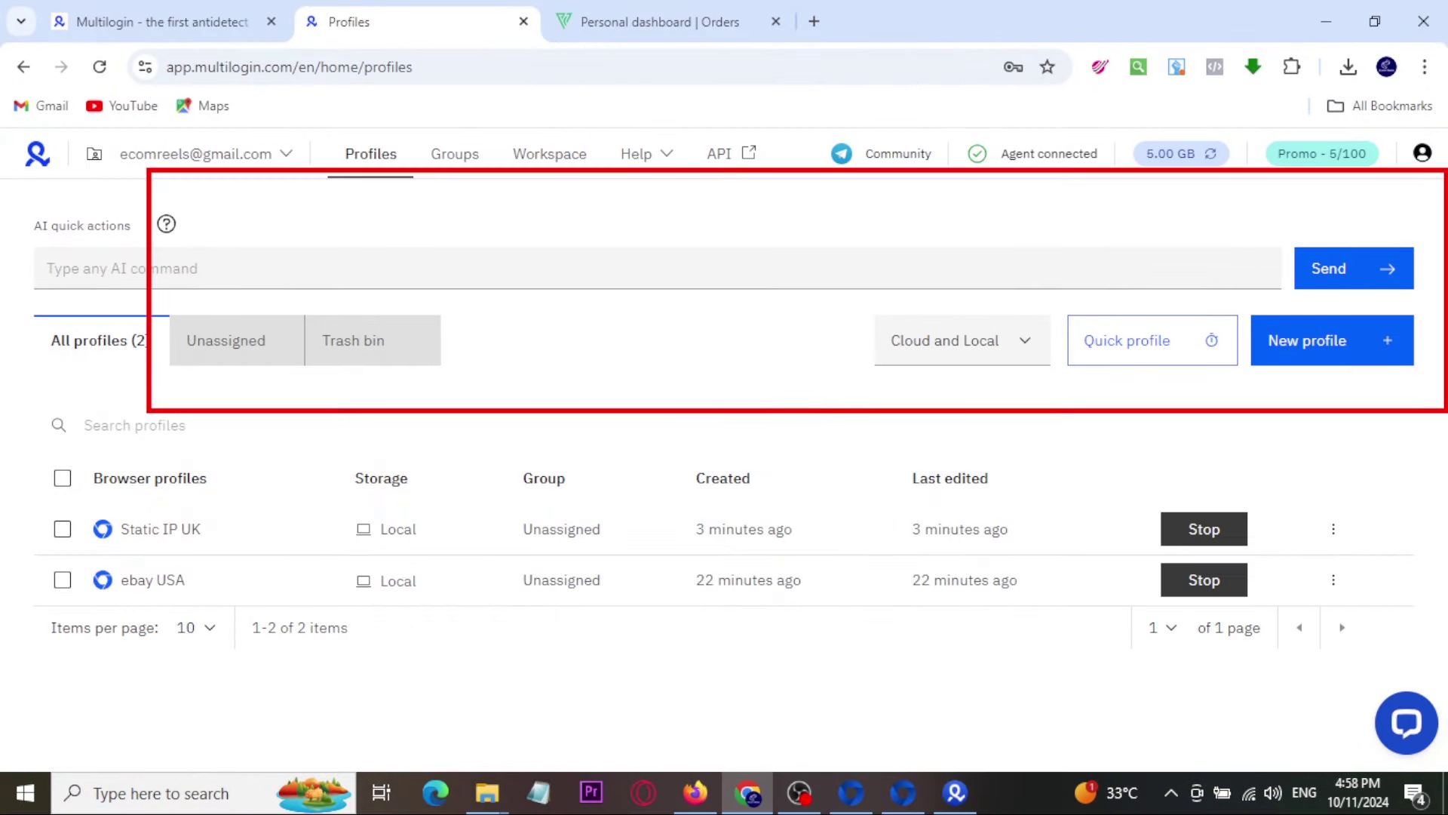
pyautogui.moveTo(1237, 308)
pyautogui.mouseDown()
pyautogui.moveTo(1233, 377)
pyautogui.moveTo(1234, 307)
pyautogui.mouseUp()
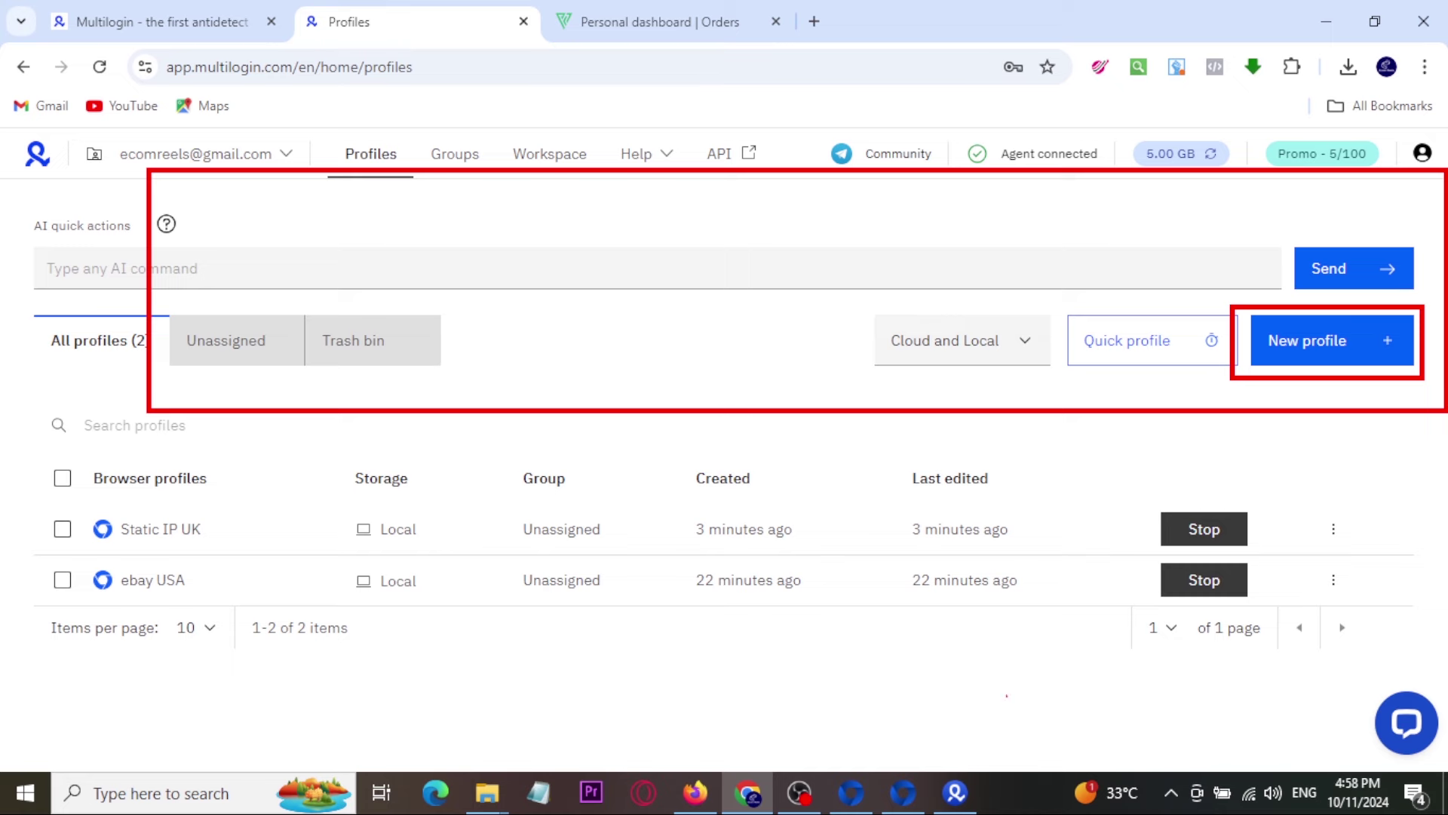
pyautogui.moveTo(947, 717)
pyautogui.mouseDown()
pyautogui.moveTo(970, 813)
pyautogui.moveTo(949, 717)
pyautogui.mouseUp()
pyautogui.moveTo(1062, 614)
pyautogui.mouseDown()
pyautogui.moveTo(1022, 713)
pyautogui.moveTo(1079, 729)
pyautogui.mouseUp()
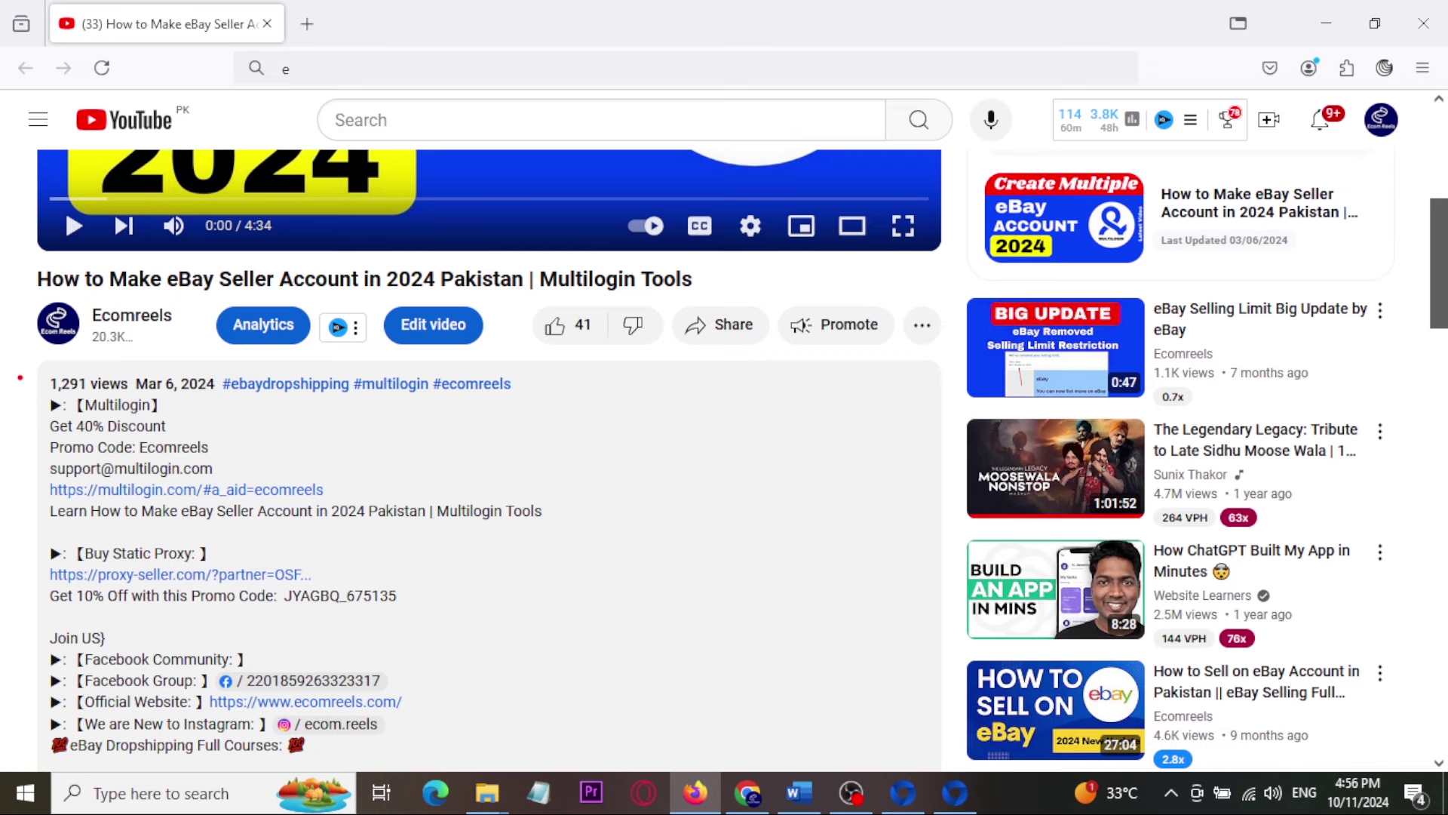
# Examine the Multilogin discount, promo code and link in the YouTube video's description in Firefox.
pyautogui.moveTo(18, 366); pyautogui.dragTo(541, 538)
pyautogui.moveTo(376, 478); pyautogui.dragTo(443, 455)
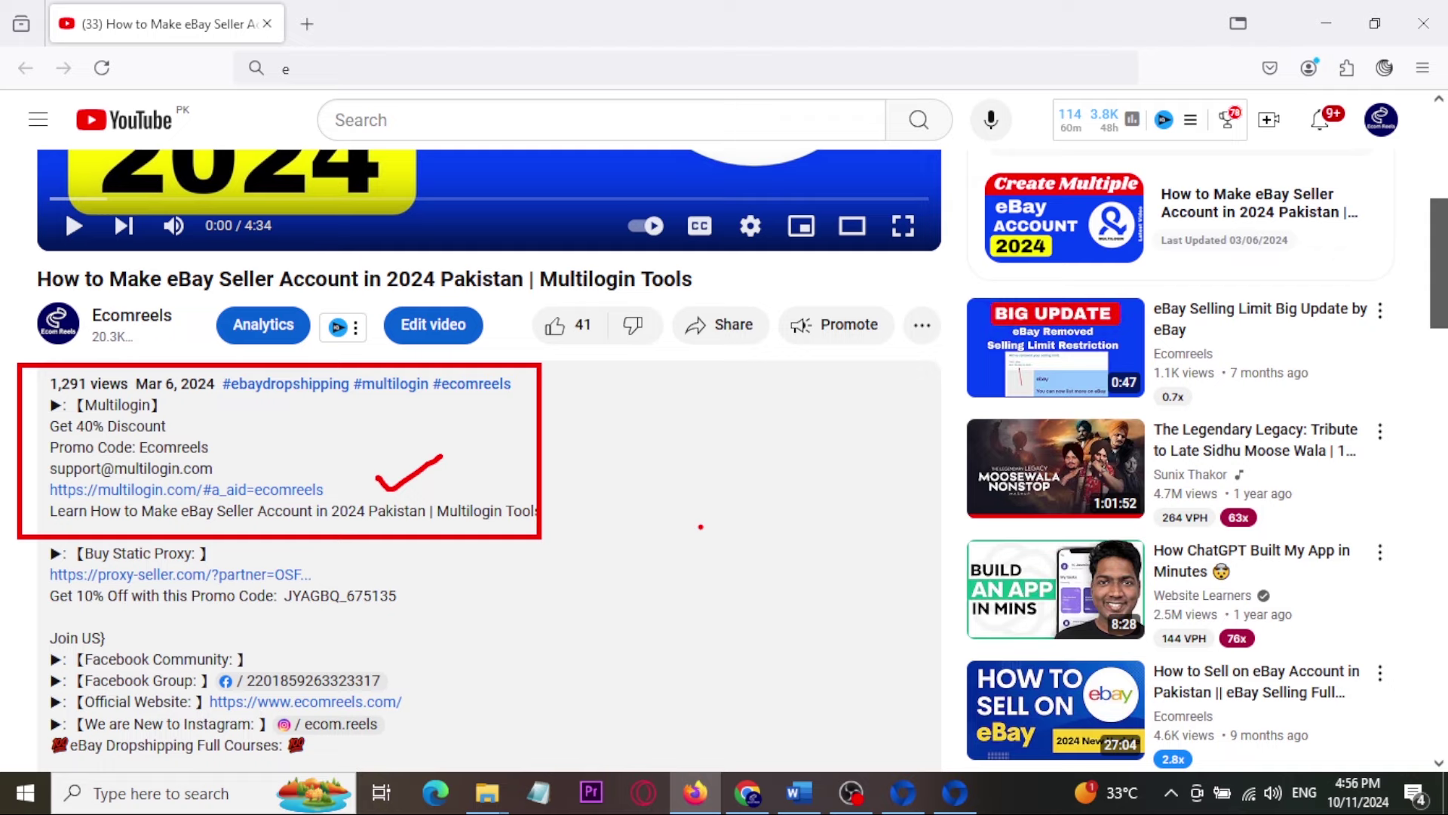
pyautogui.moveTo(747, 793)
pyautogui.click(735, 705)
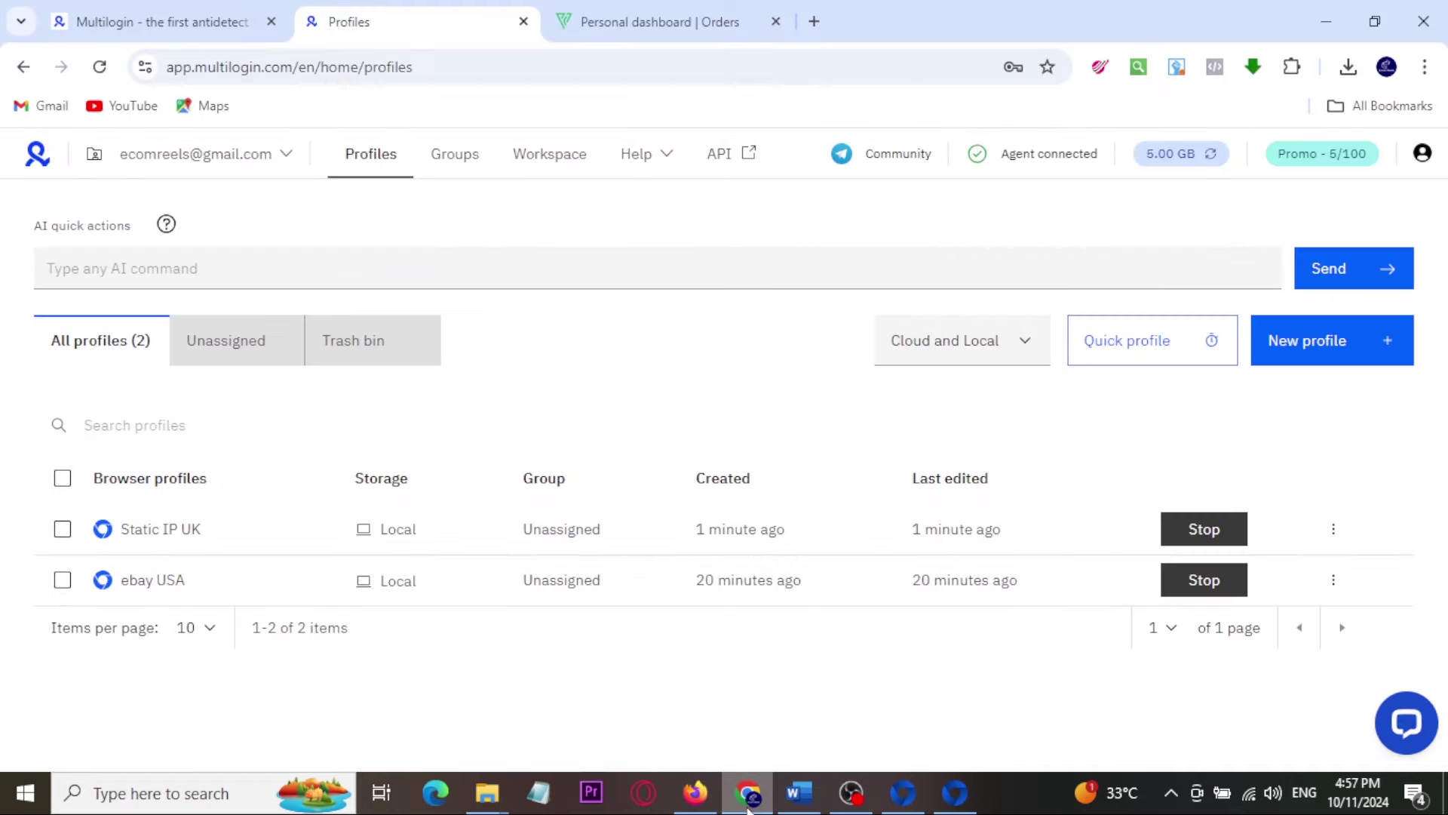
pyautogui.click(700, 803)
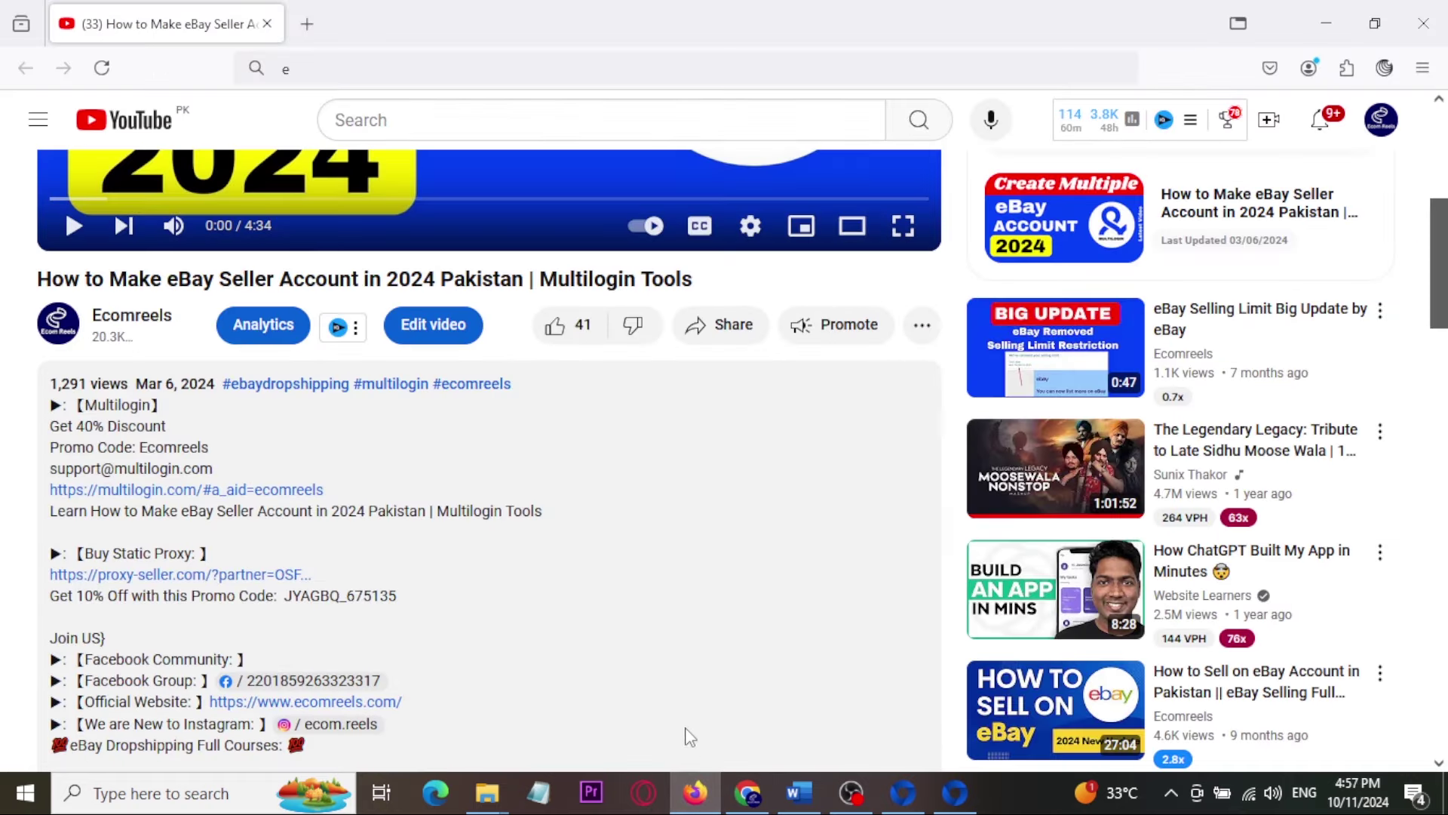
pyautogui.scroll(2, 690, 737)
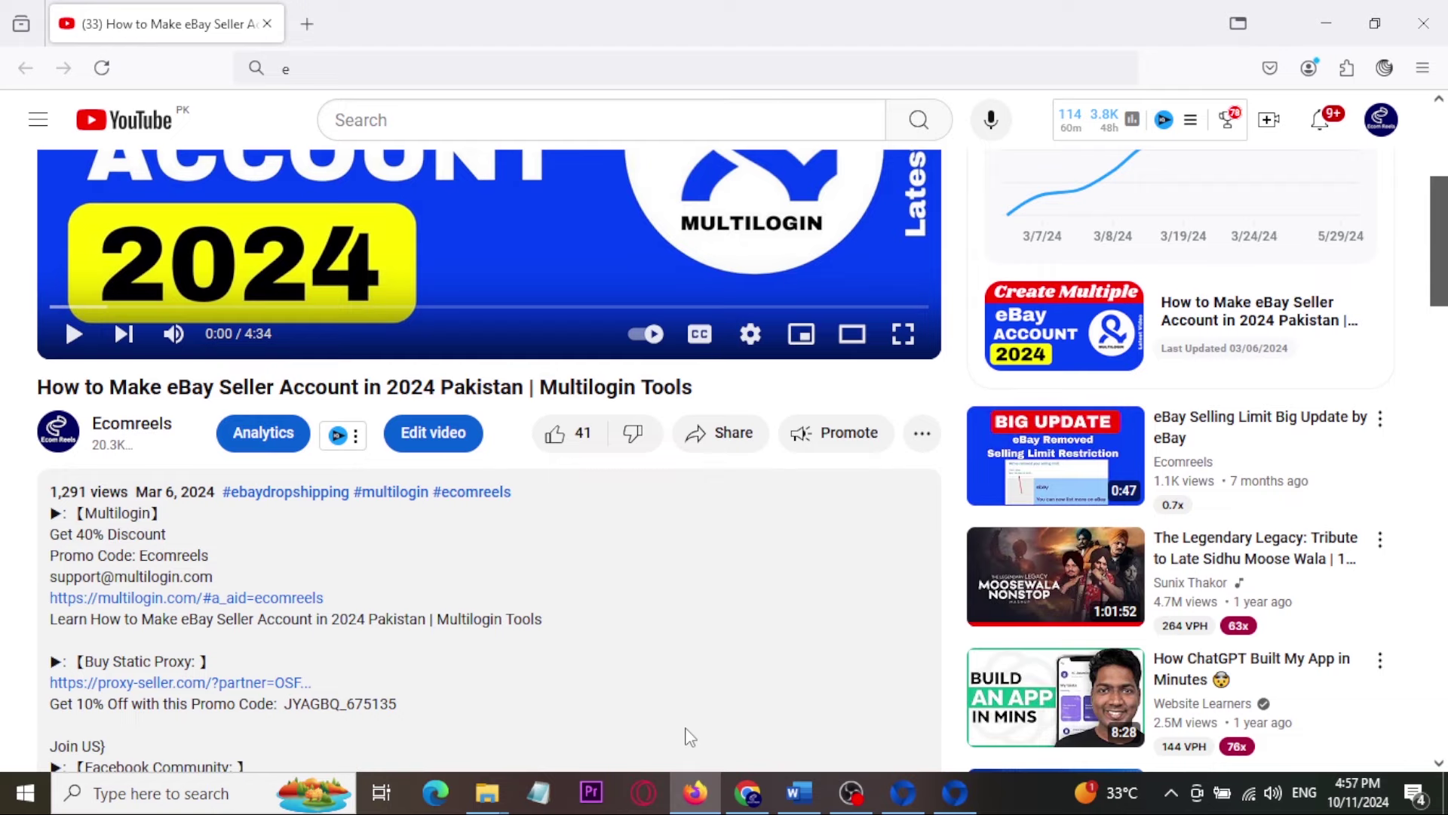
# Switch to Chrome and bring up the Multilogin homepage.
pyautogui.click(747, 793)
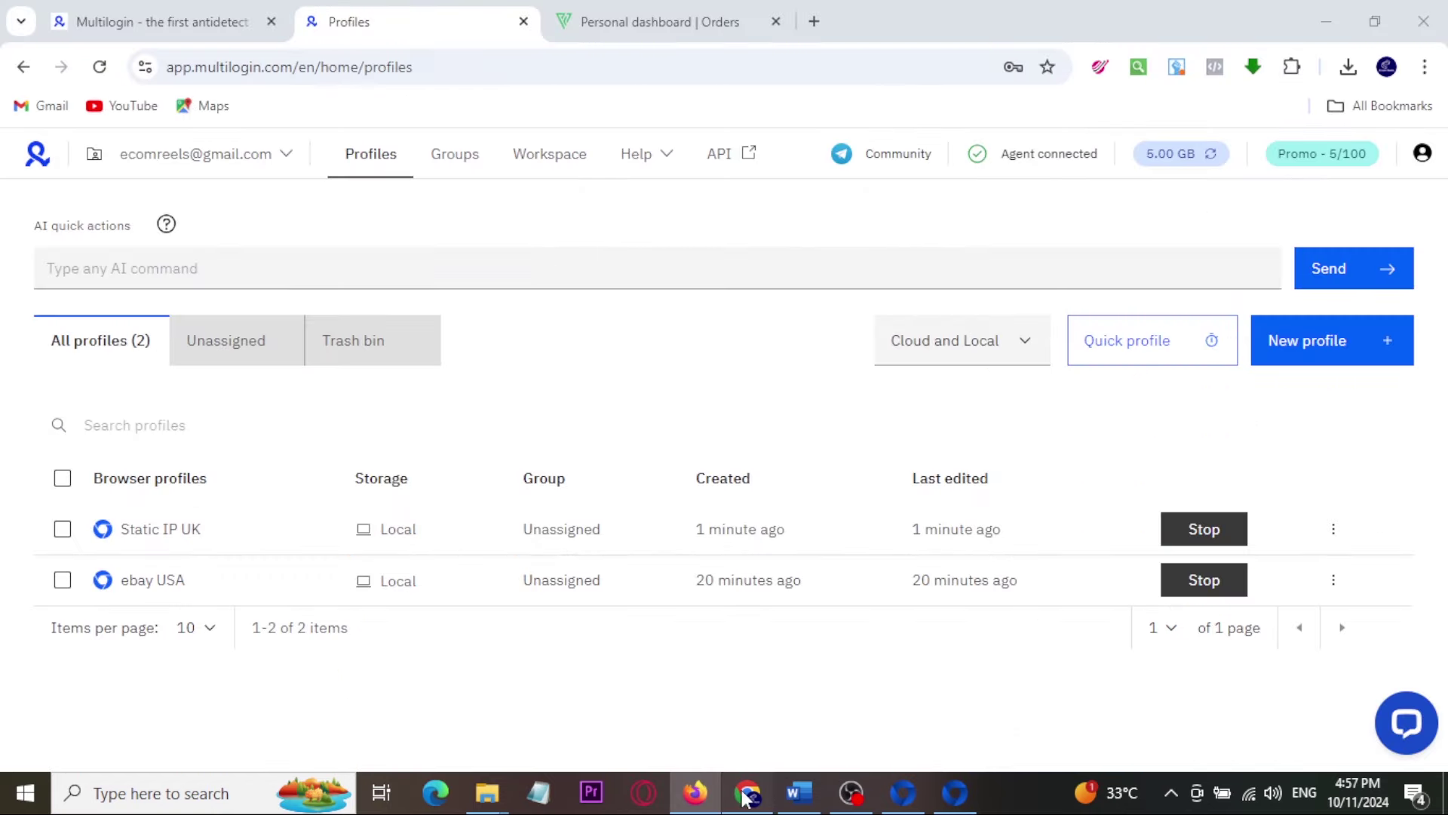
pyautogui.click(194, 11)
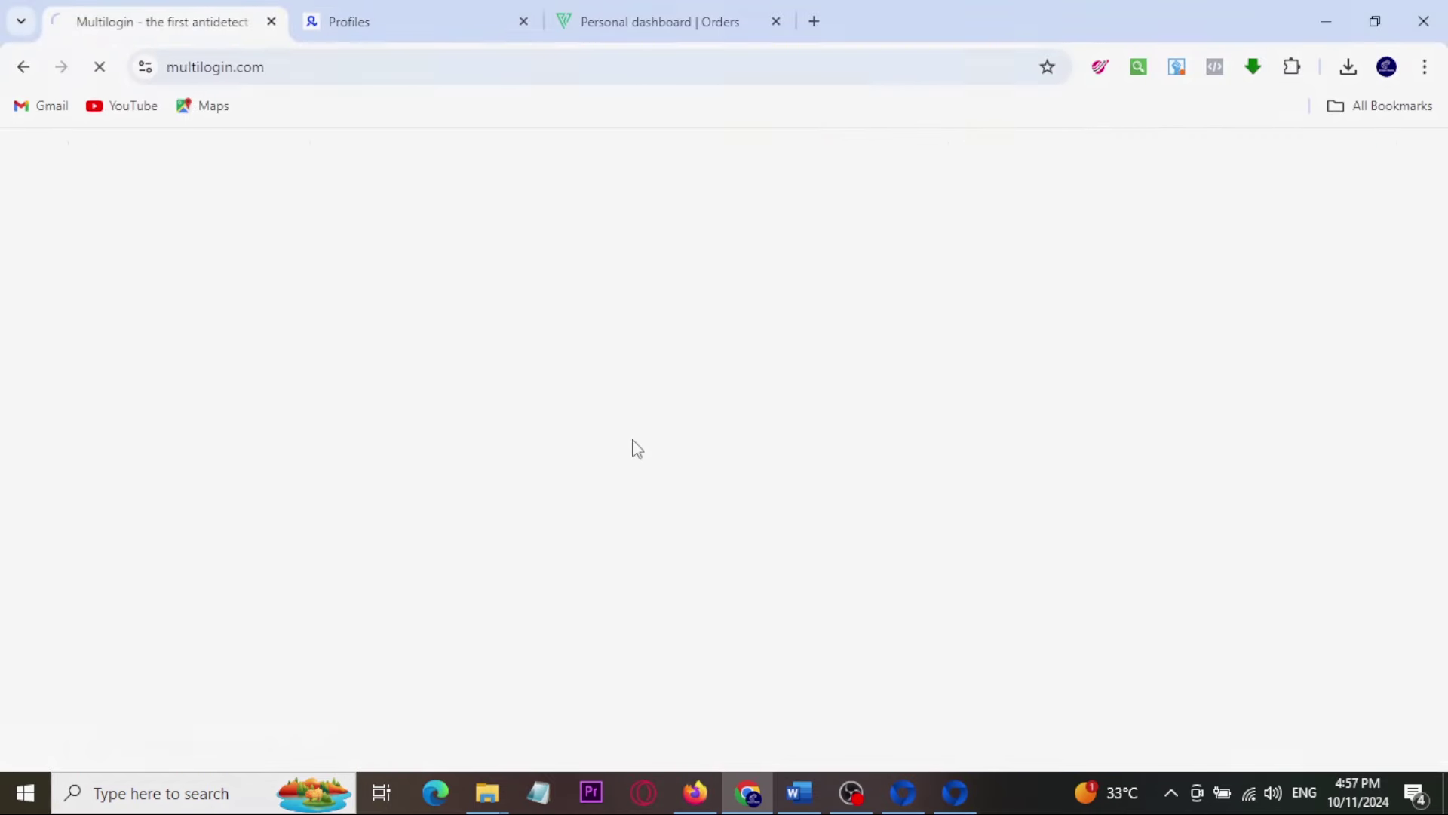